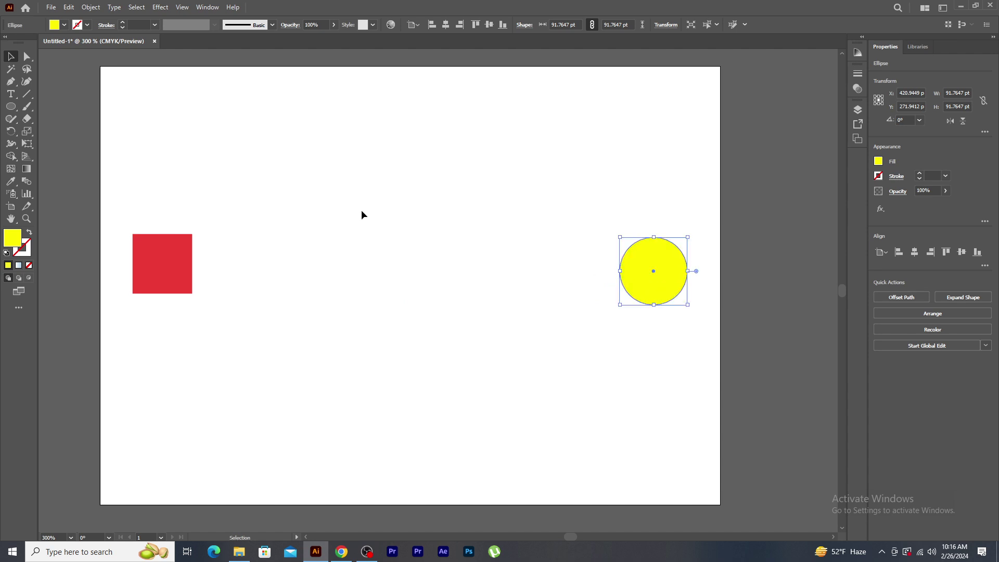
Select the red square and yellow circle and align their vertical centres
drag(117, 207, 720, 357)
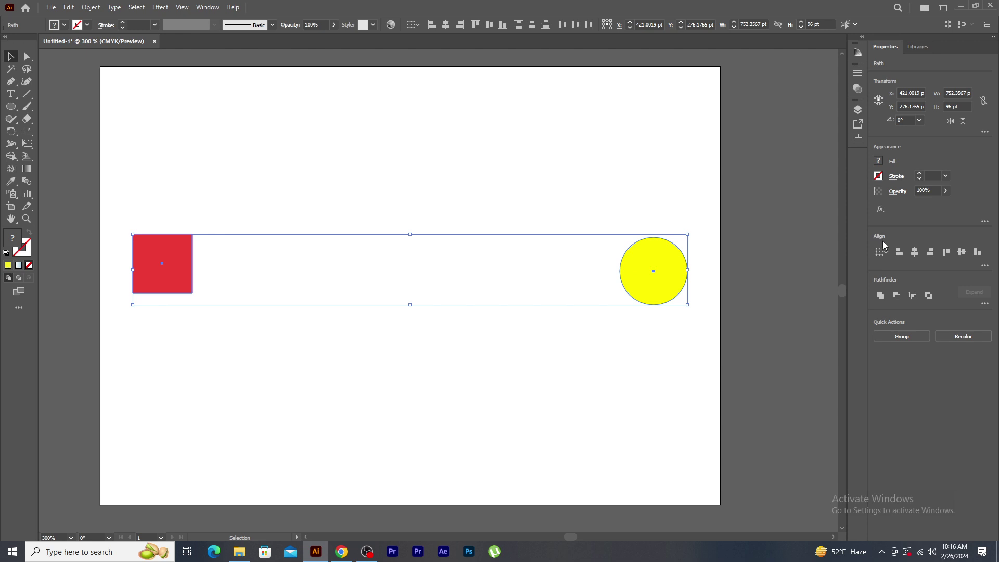
click(962, 253)
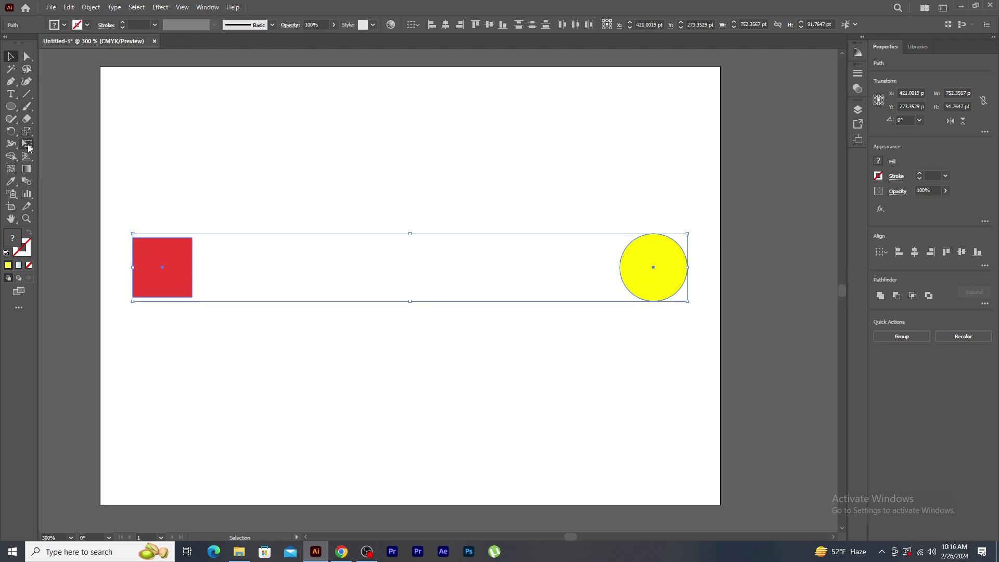
Blend the red square into the yellow circle with the Blend tool
click(28, 182)
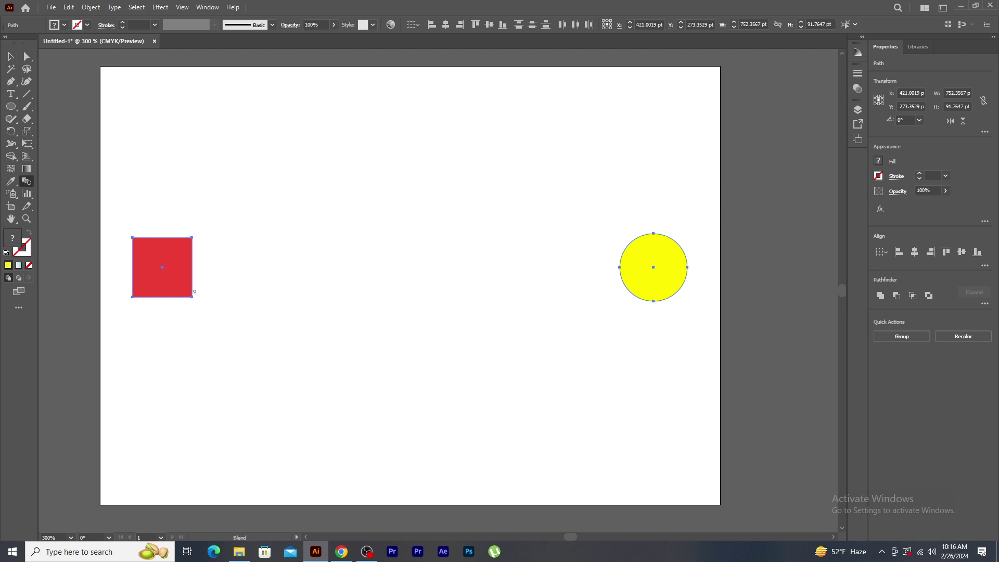
click(175, 262)
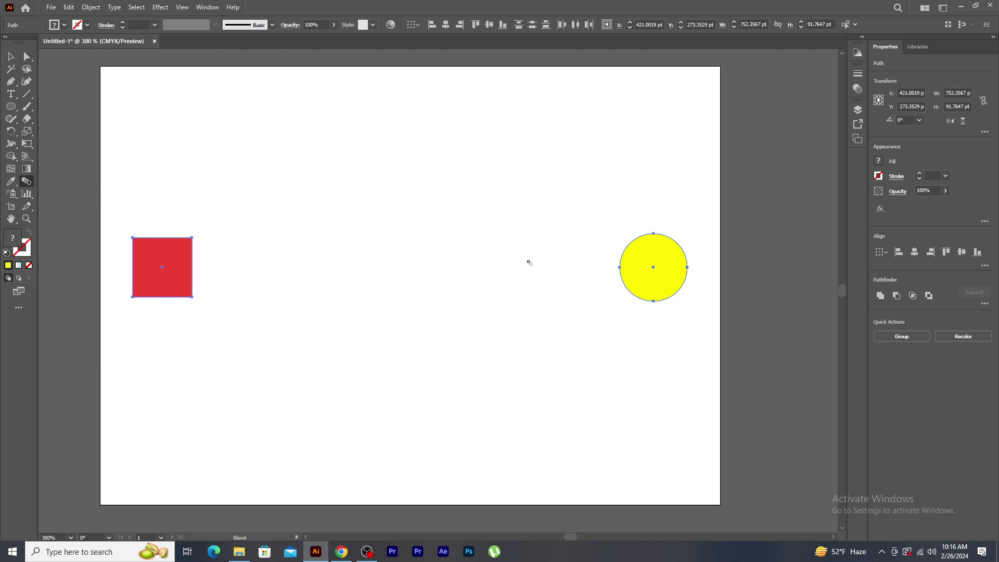
click(660, 267)
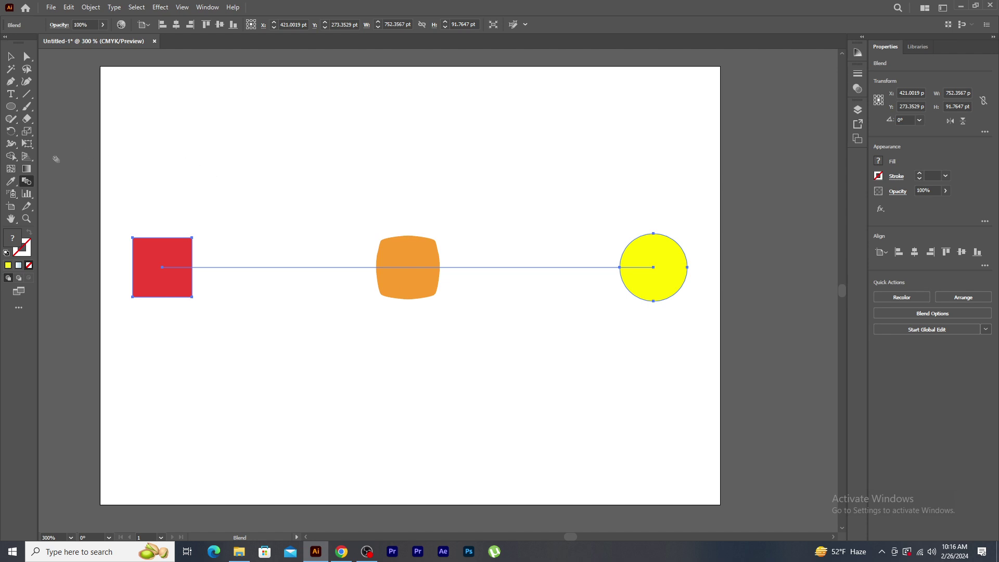
Set the blend's Specified Steps to 6 in Blend Options
double_click(26, 184)
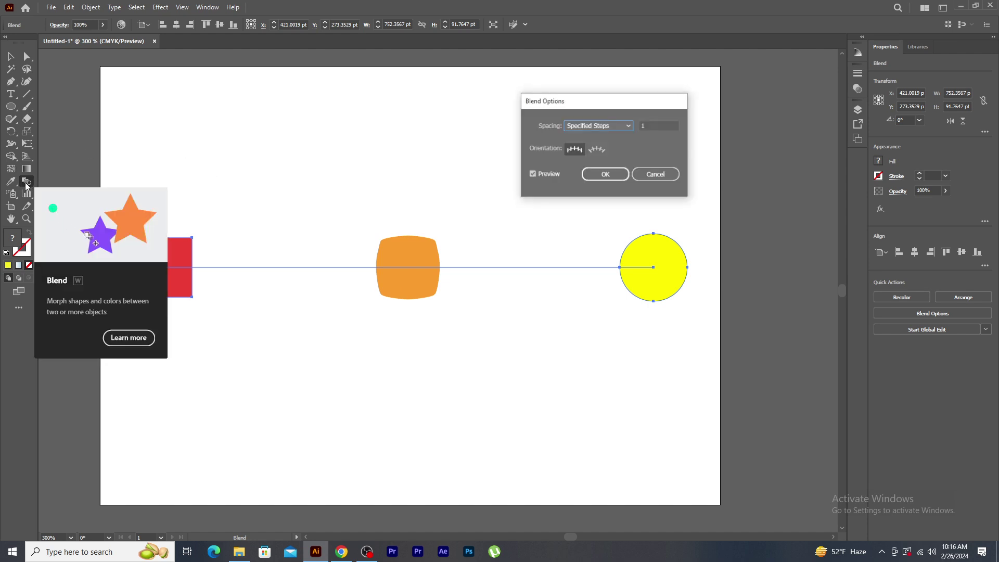
drag(556, 108, 344, 85)
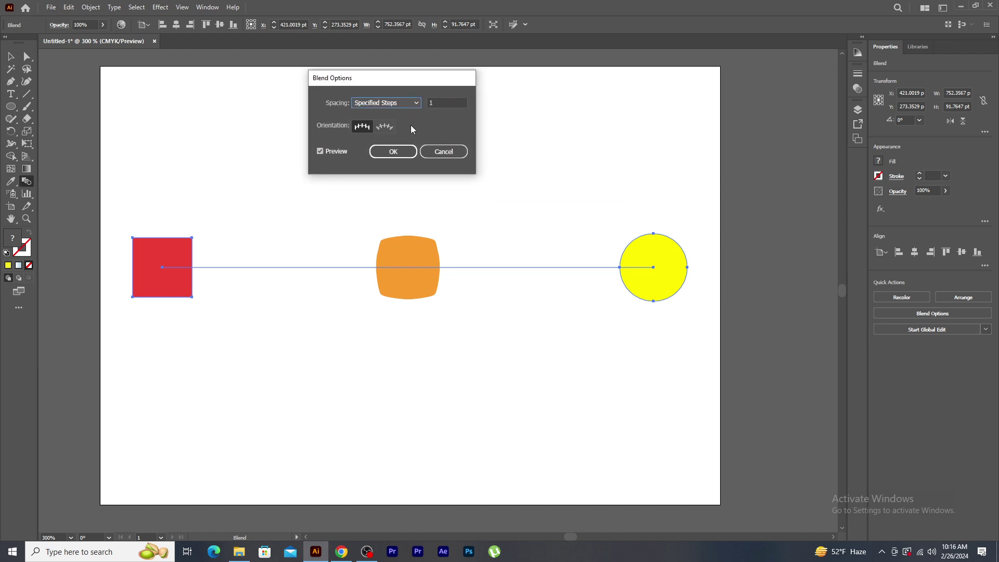
text(1)
key(Tab)
key(Up)
key(Up)
key(Up)
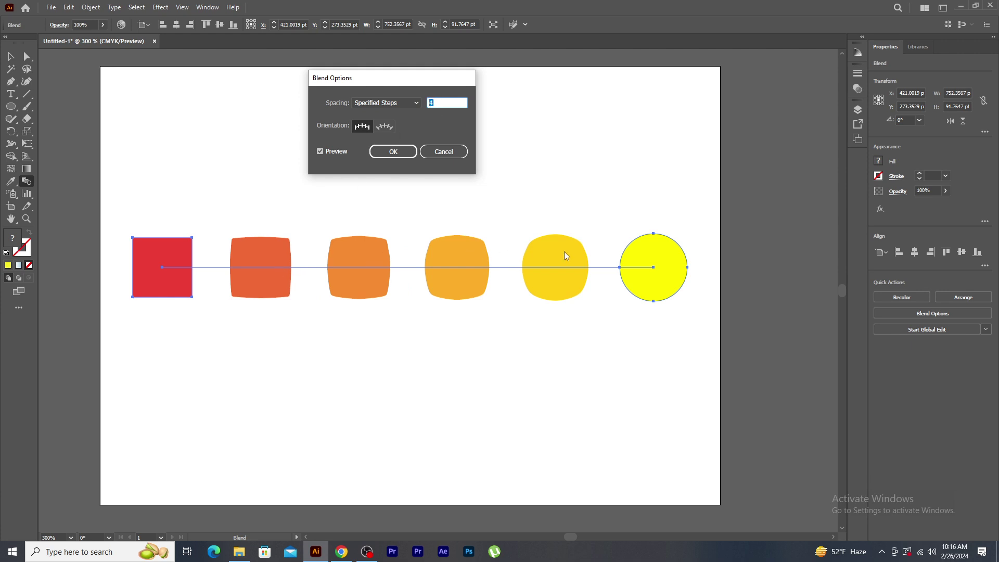
click(446, 102)
key(Up)
key(Up)
key(Up)
key(Down)
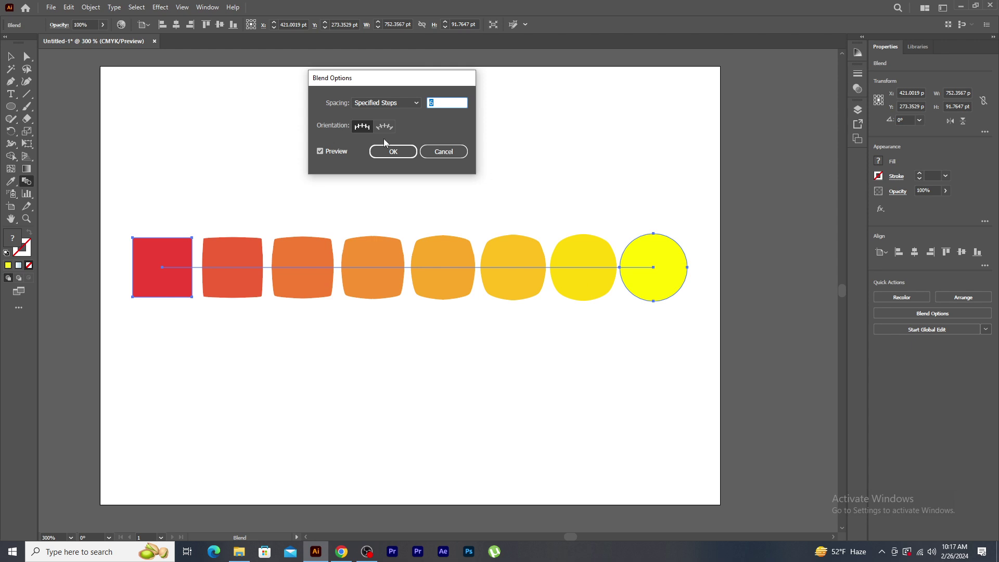
click(393, 151)
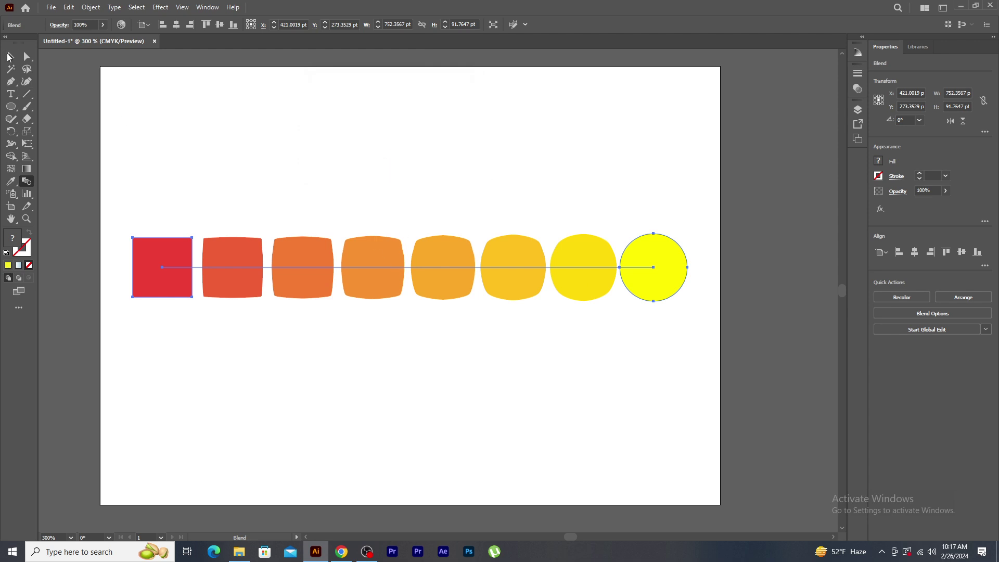
Move the blend up, then draw a crimson-filled hexagon at the lower left
click(9, 58)
drag(440, 263, 441, 139)
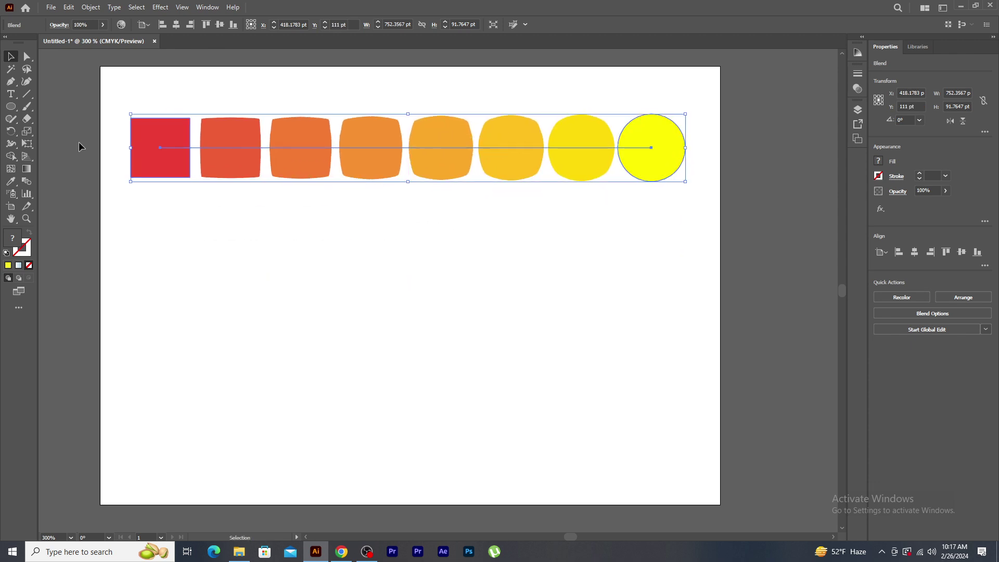
right_click(11, 106)
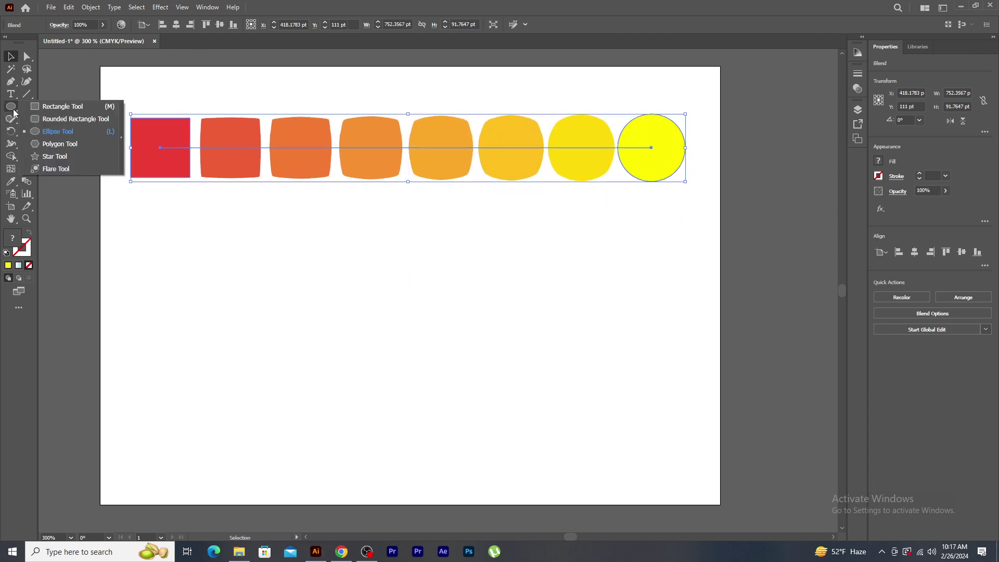
click(37, 143)
drag(365, 321, 169, 318)
key(v)
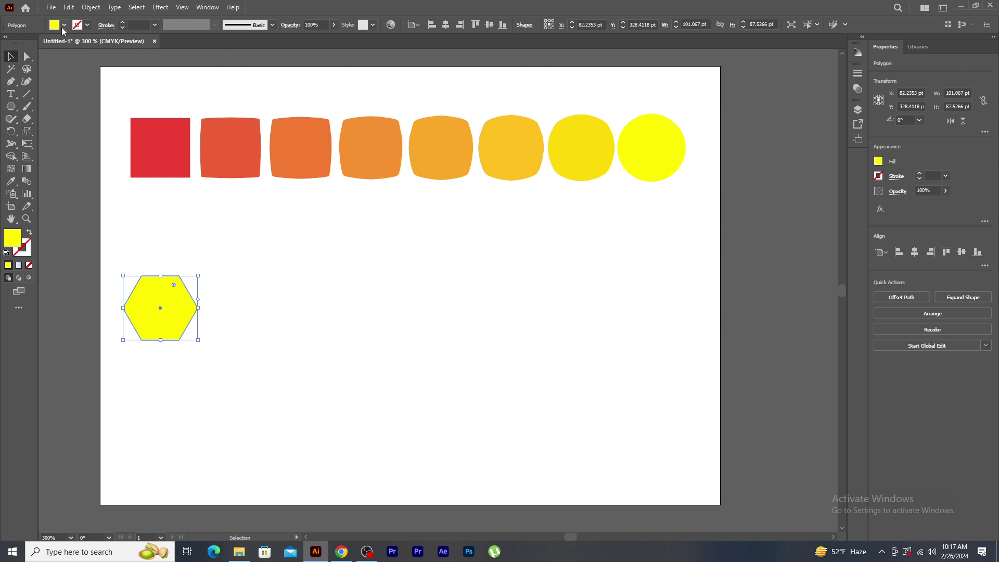
click(64, 25)
click(80, 42)
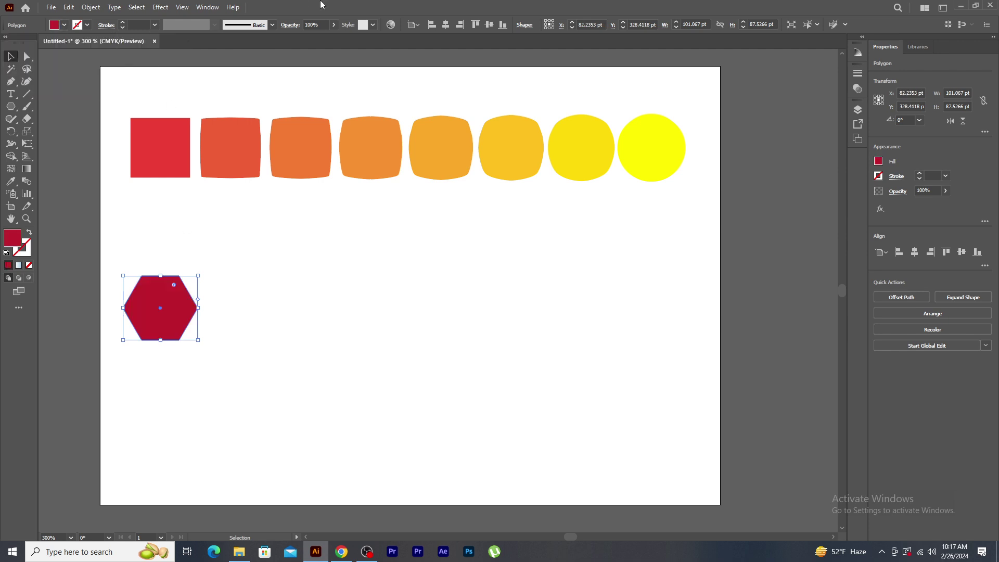
Draw a cyan-filled square at the lower right and select it with the hexagon
drag(10, 106, 49, 106)
drag(473, 304, 505, 336)
key(v)
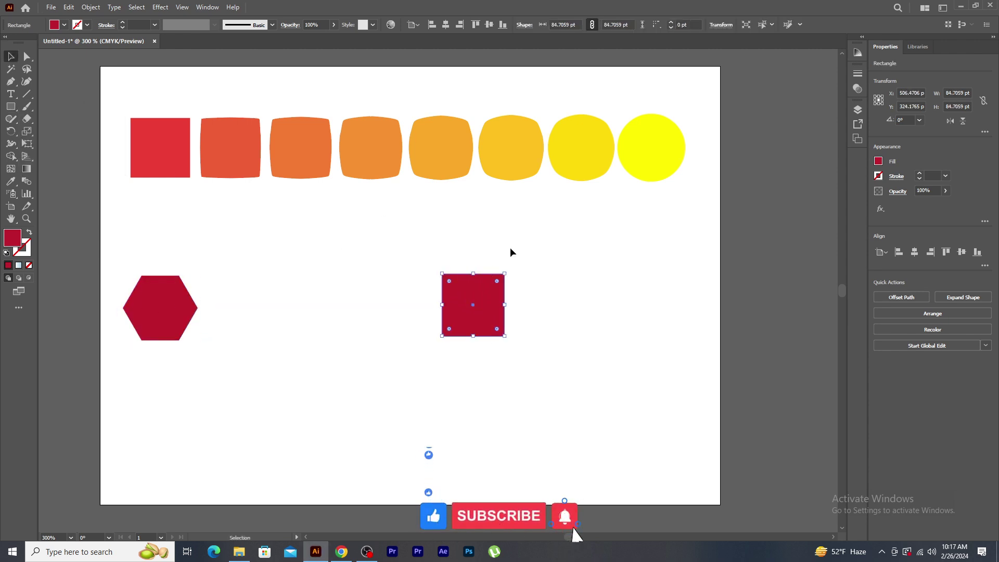
drag(493, 301, 646, 300)
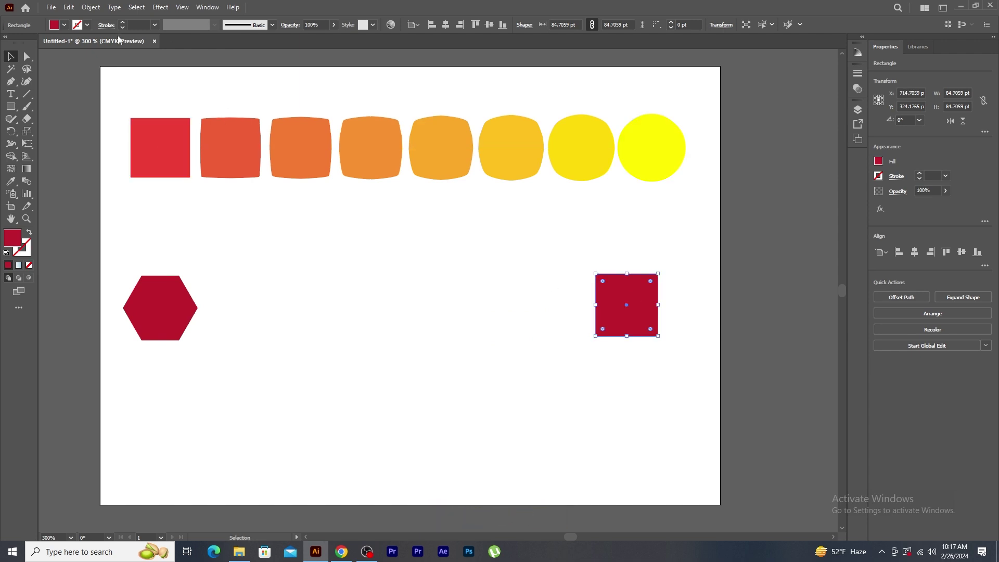
click(64, 25)
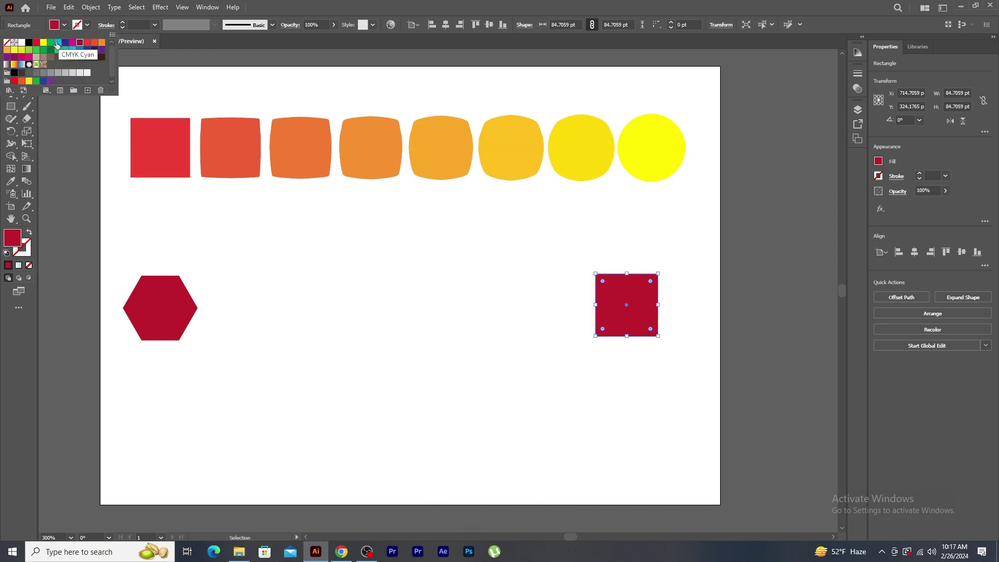
click(57, 45)
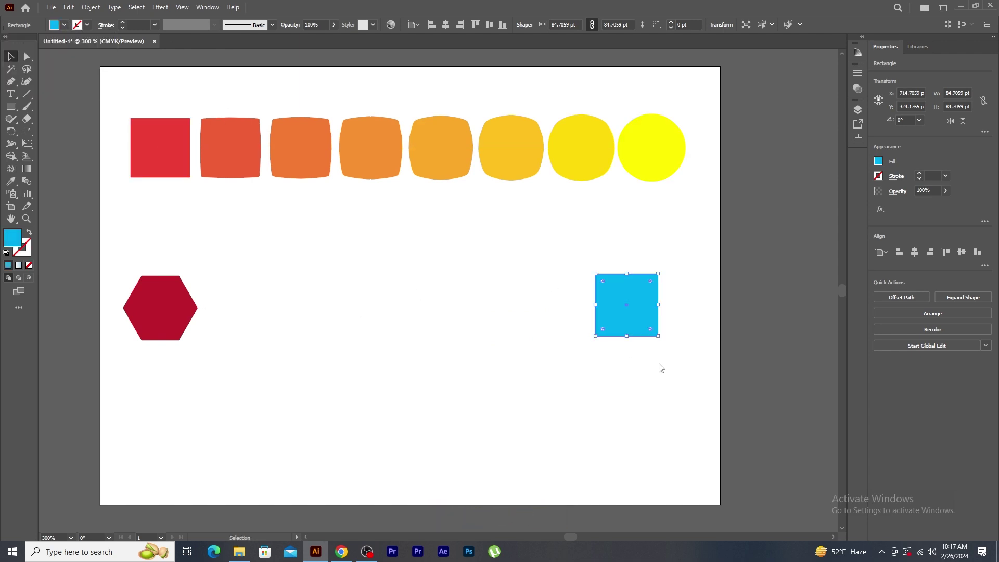
drag(119, 255, 656, 355)
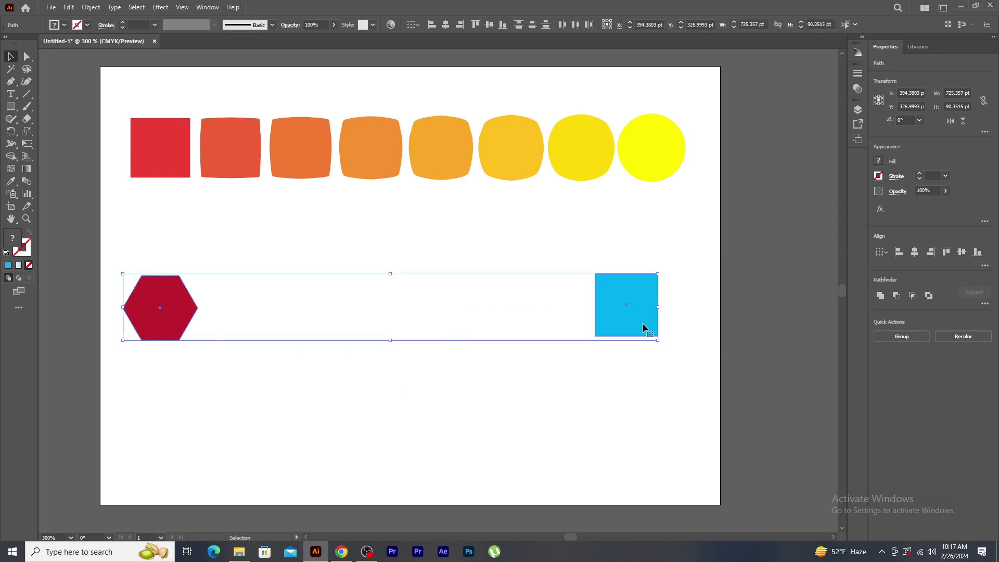
Vertically centre-align the hexagon and square and make a blend between them
click(963, 253)
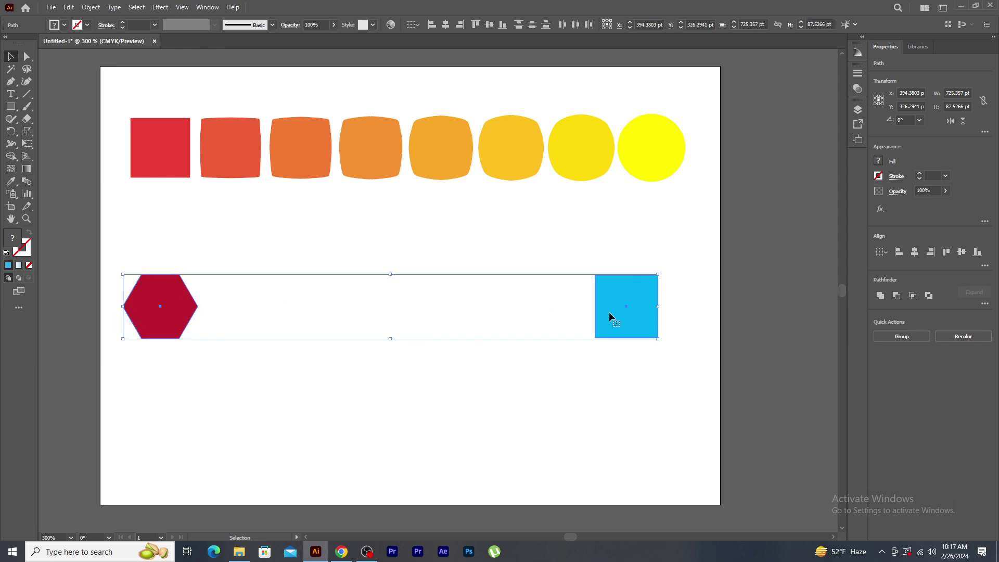
click(91, 7)
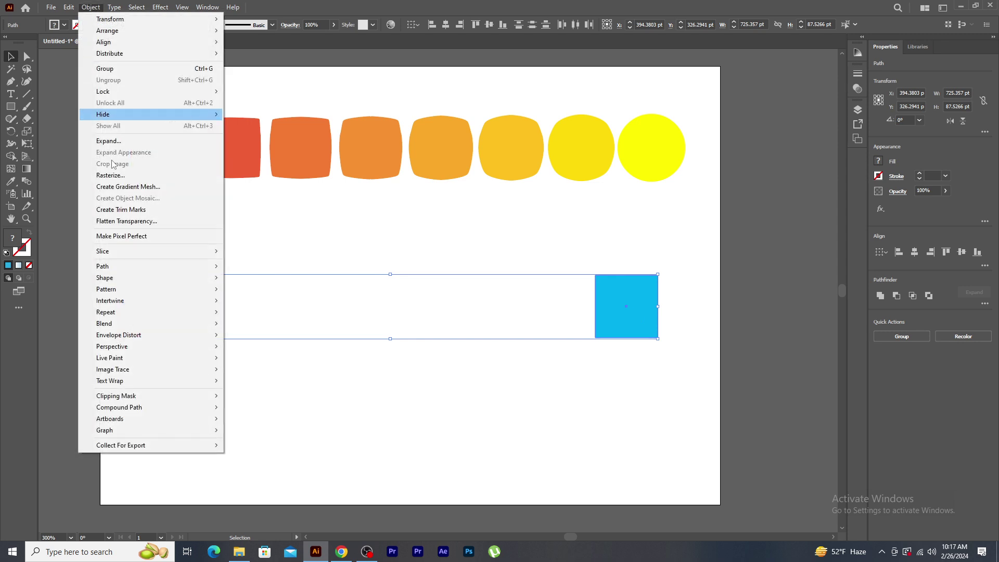
mouse_move(130, 323)
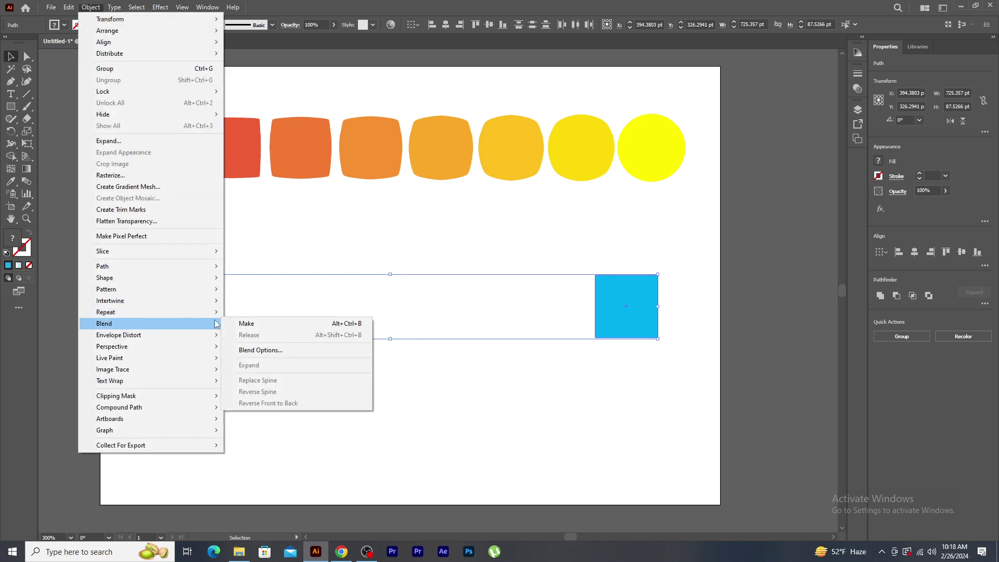
click(293, 323)
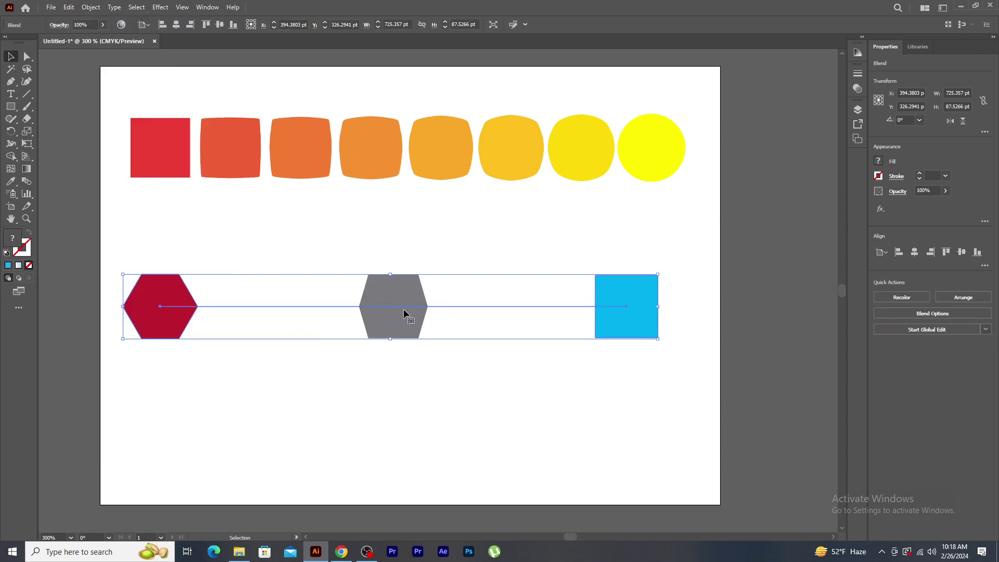
Set the hexagon-to-square blend to 5 specified steps, then deselect it
click(86, 7)
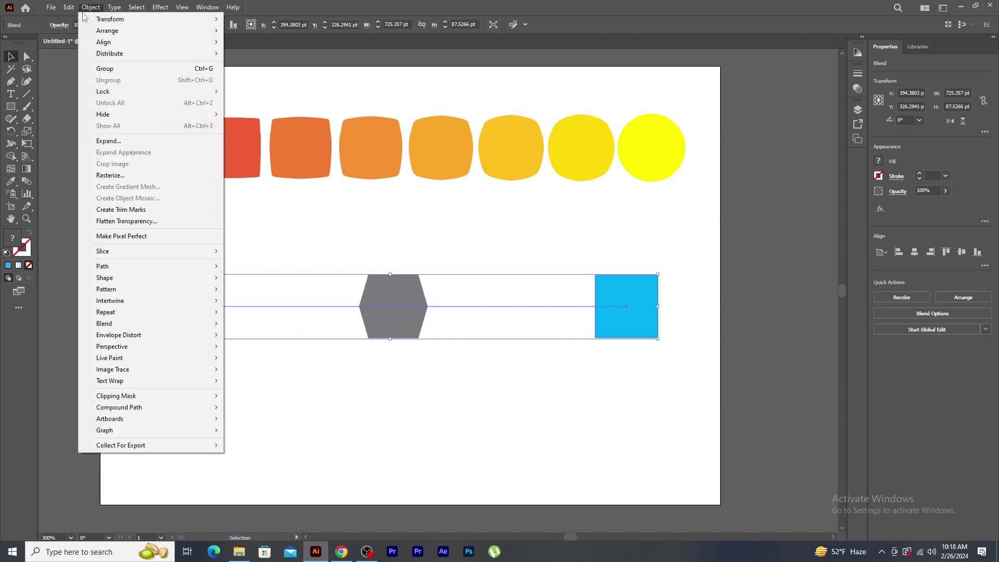
mouse_move(133, 324)
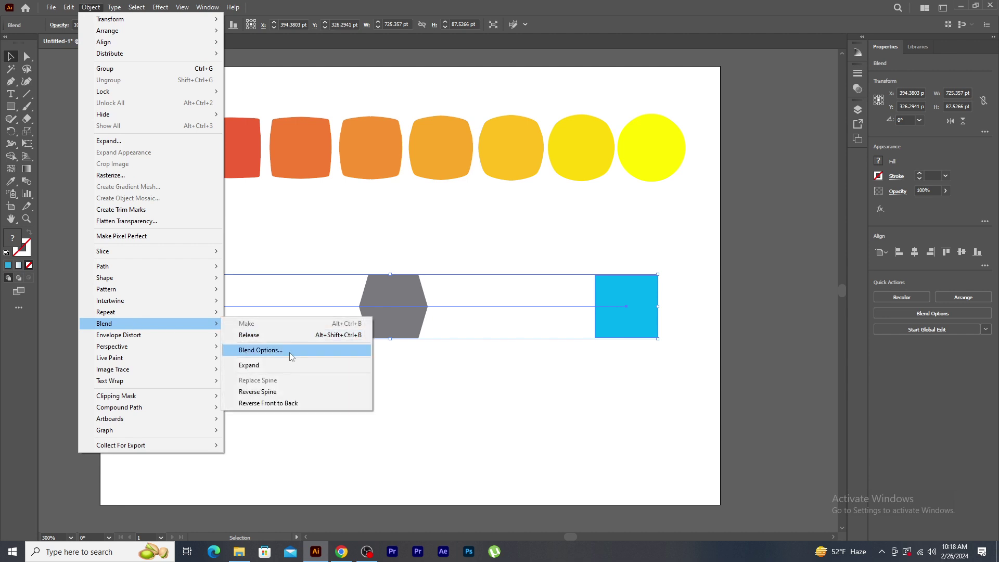
click(311, 353)
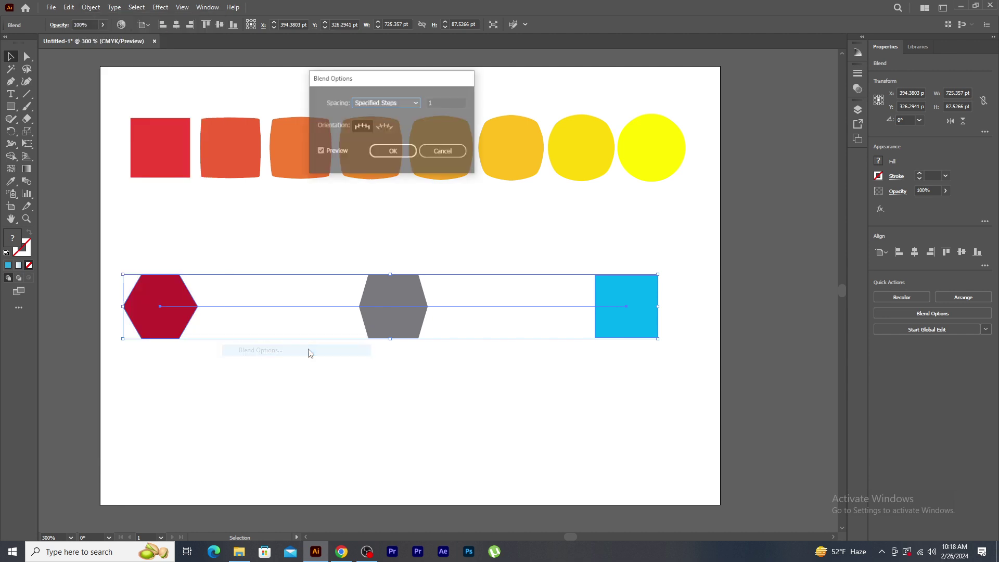
click(439, 104)
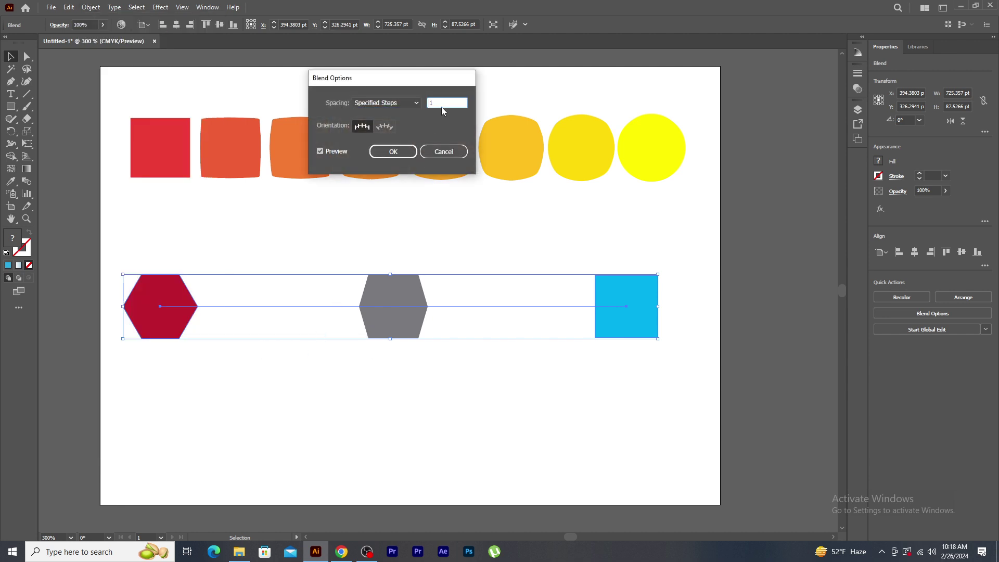
key(Up)
key(Up)
key(Up)
key(Up)
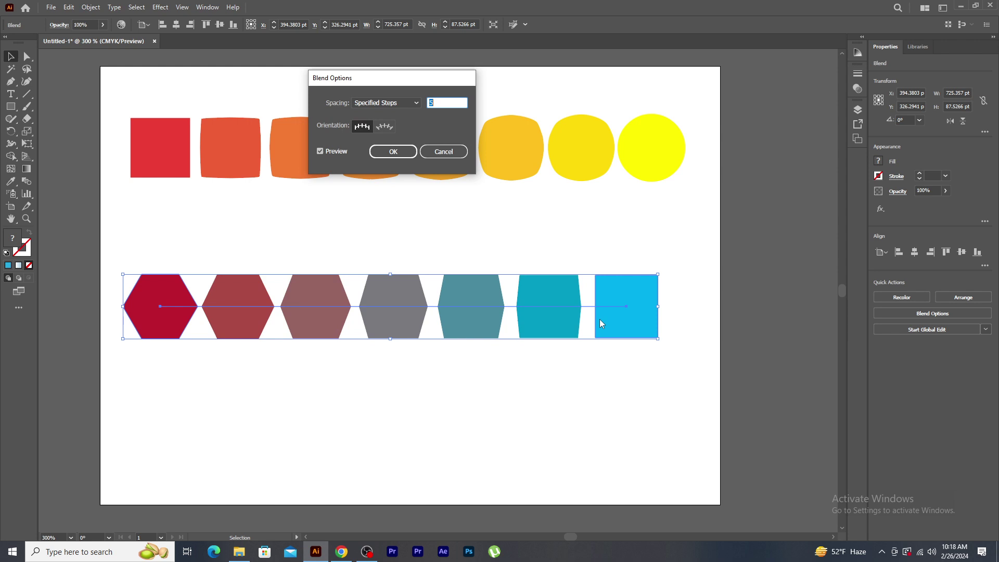
click(394, 153)
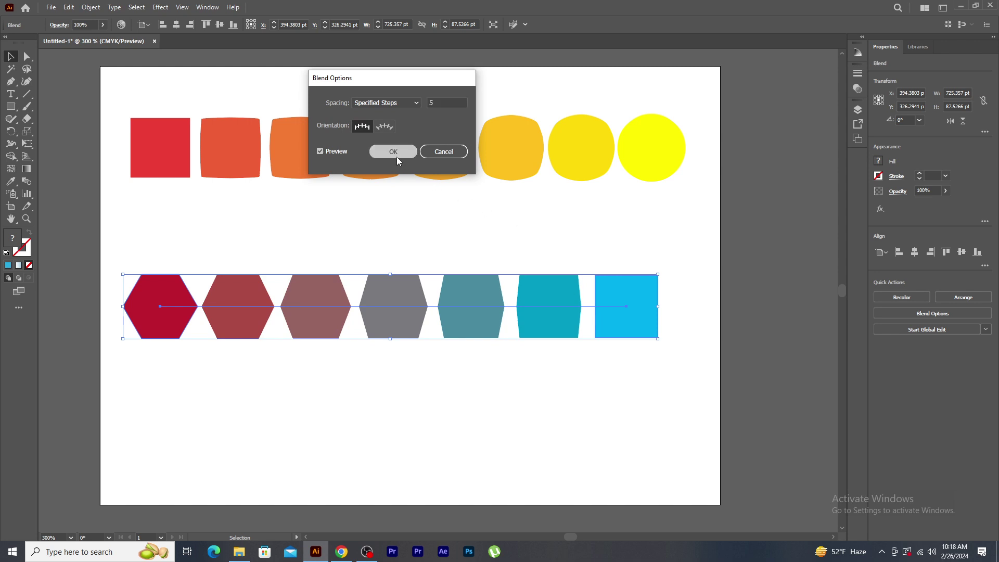
click(498, 420)
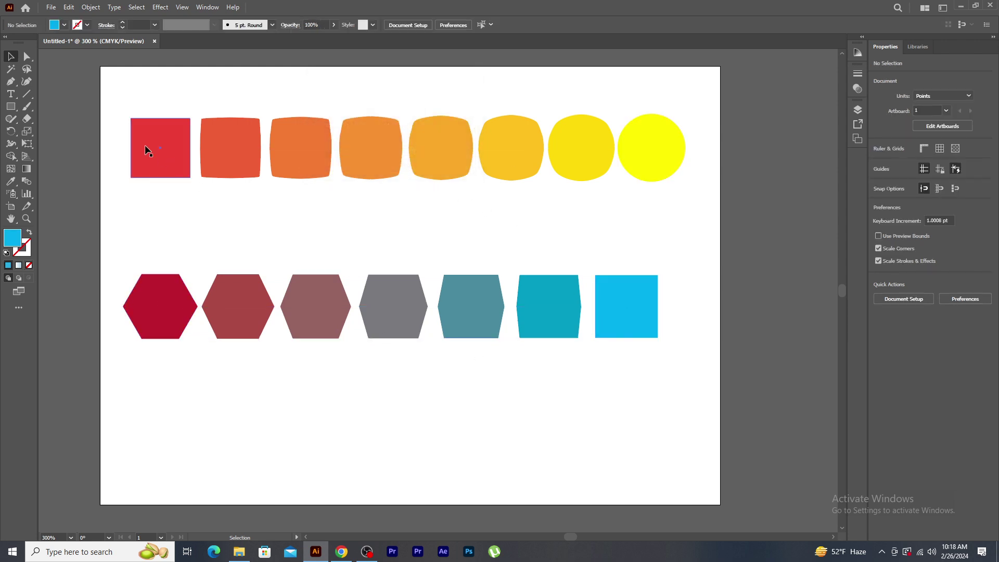
Delete both blends and draw a blue five-point star on the page
drag(132, 91, 443, 374)
key(Delete)
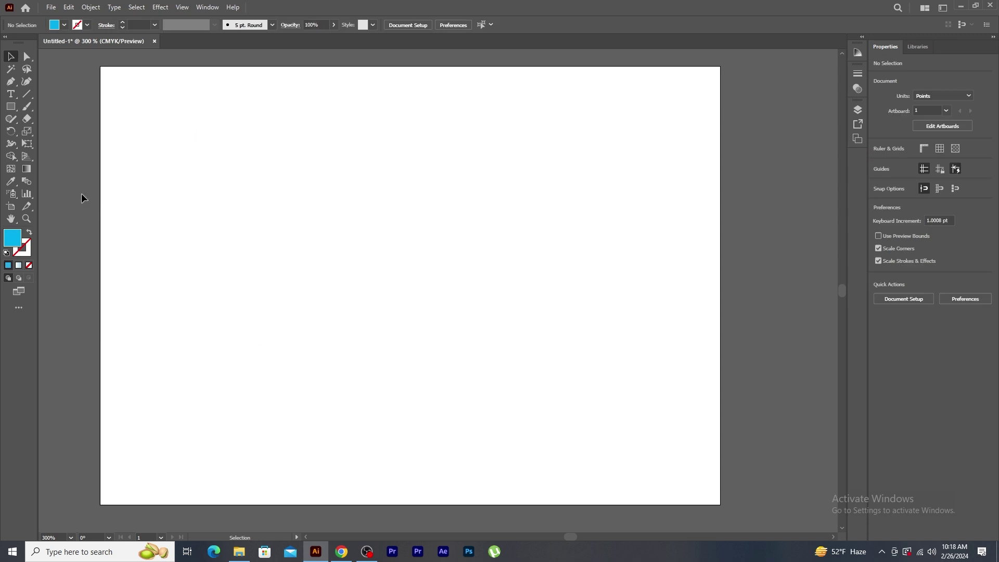
click(13, 110)
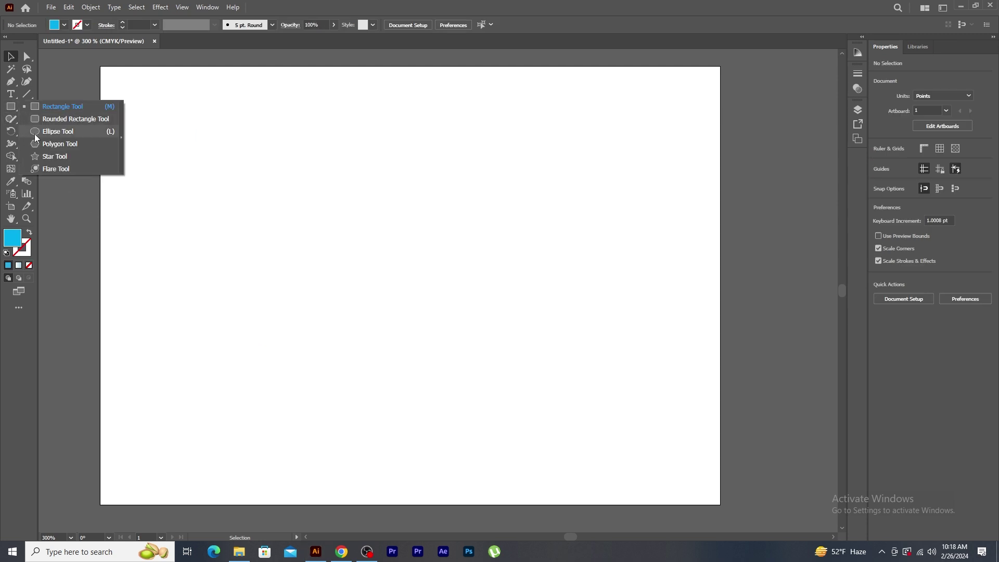
click(42, 156)
drag(405, 251, 456, 309)
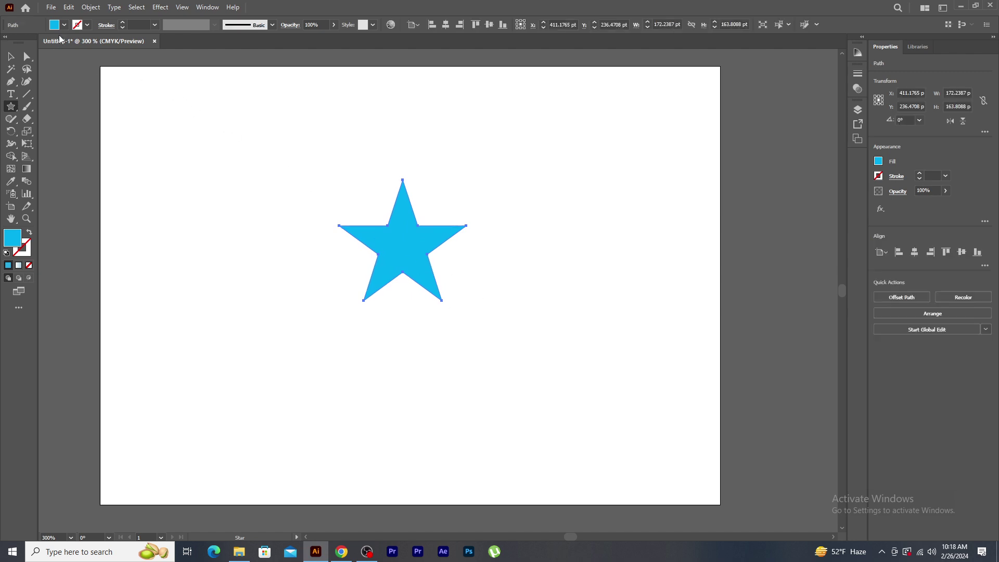
Give the star no fill and a 0.5 pt black stroke, then move it up
click(62, 25)
click(9, 46)
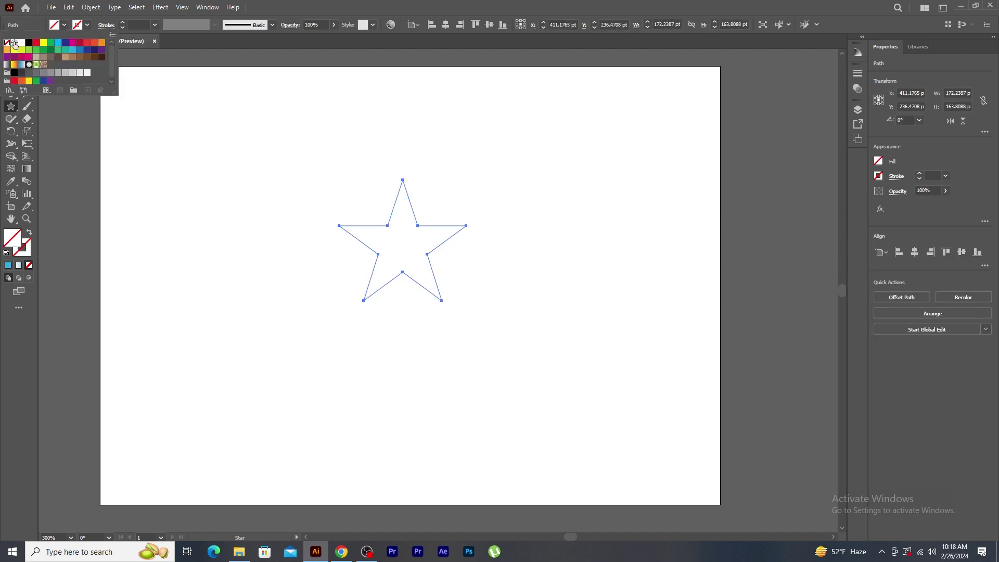
click(86, 25)
click(33, 46)
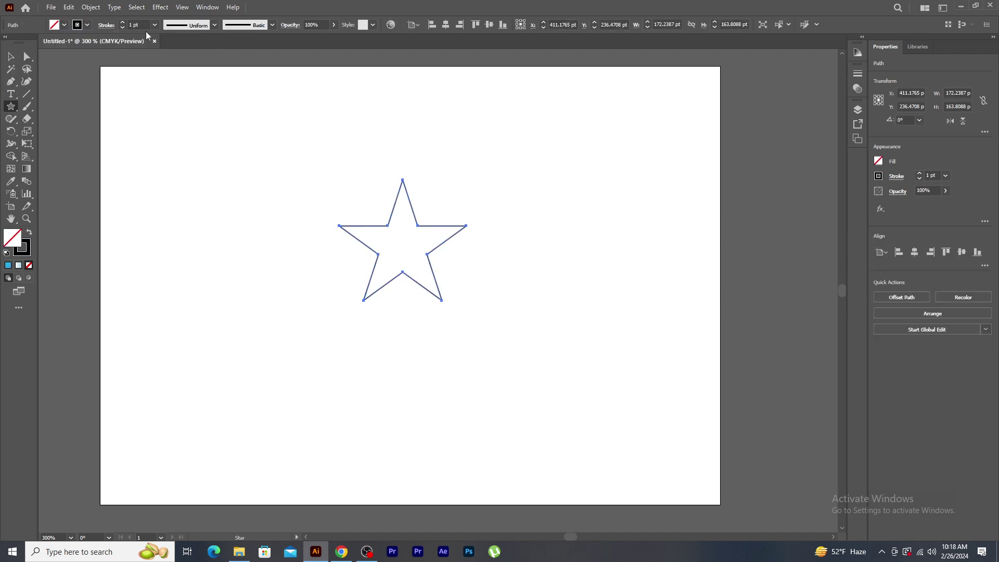
click(139, 25)
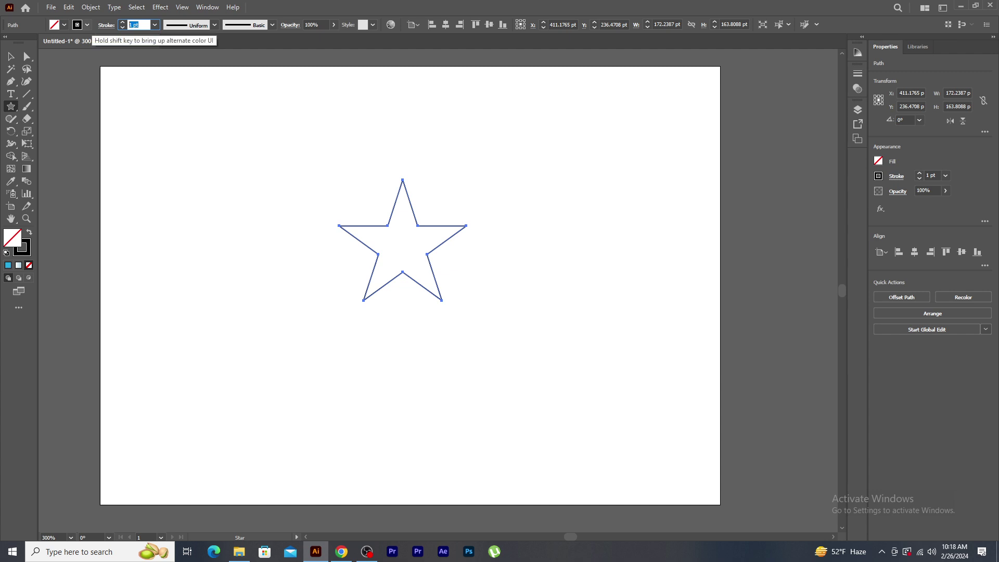
key(BackSpace)
key(Return)
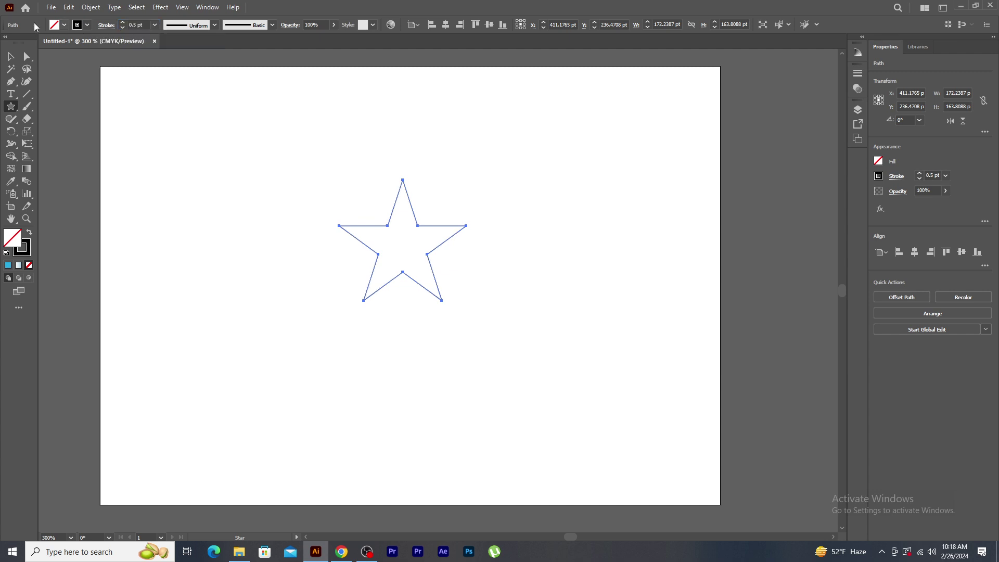
key(v)
drag(424, 225, 426, 174)
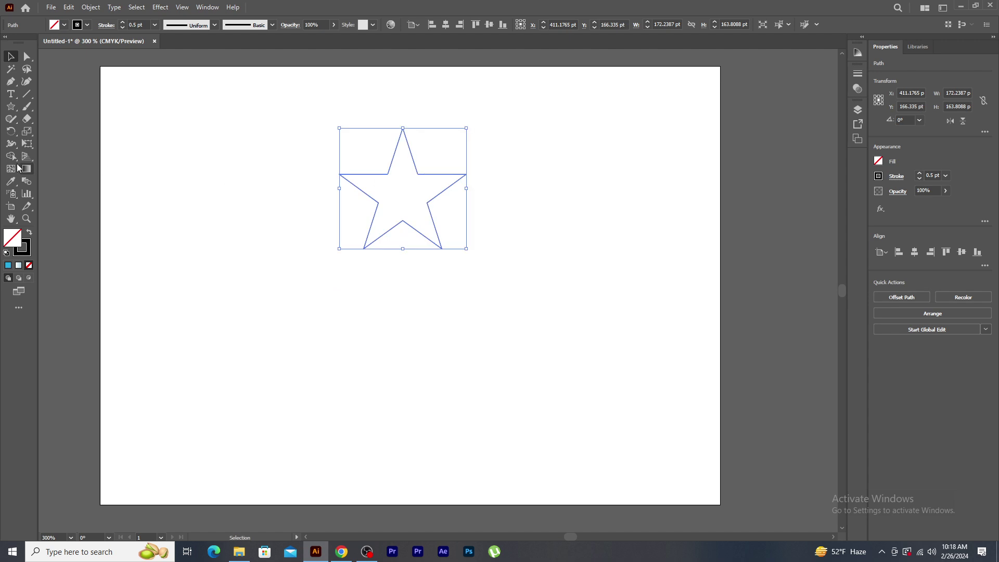
Rotate-copy the star by 360/10 around a point below it, repeating into a ring of ten
click(12, 133)
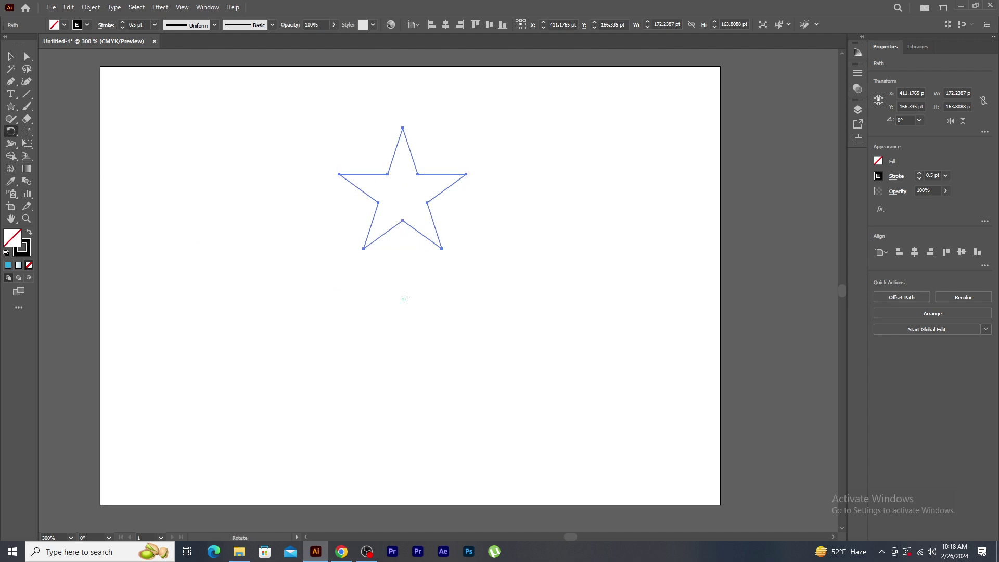
alt+click(404, 299)
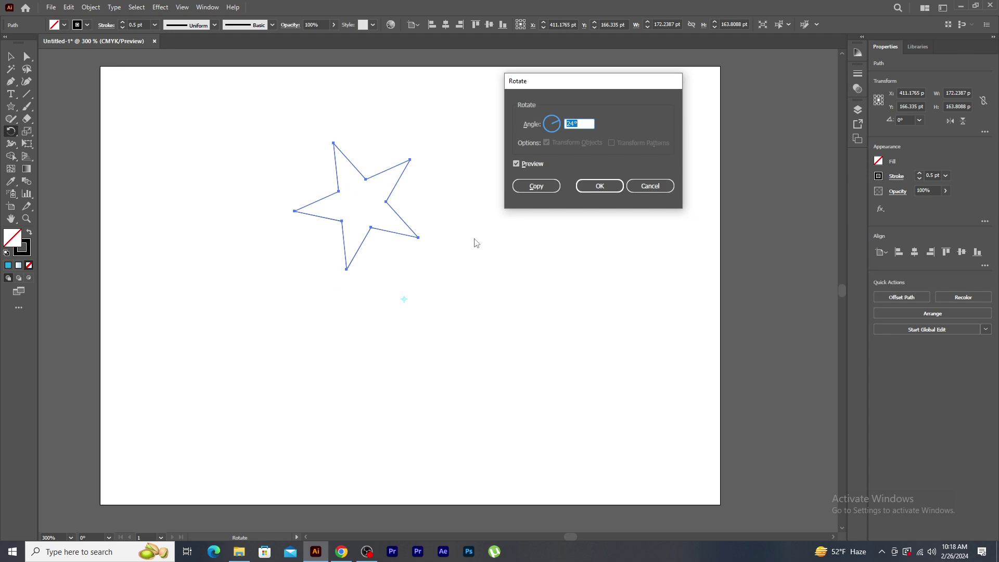
text(360/10)
click(537, 186)
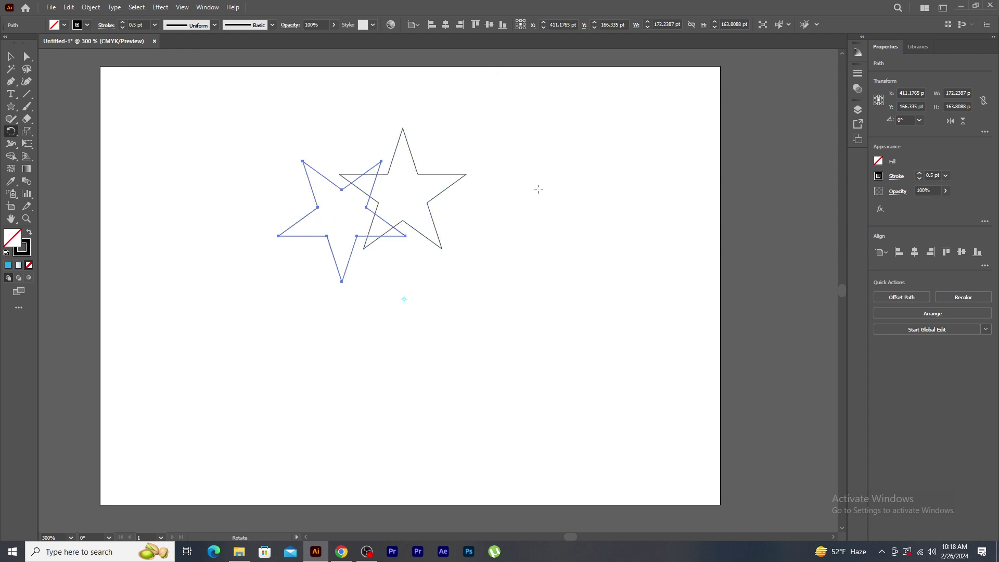
key(ctrl+d)
key(ctrl+d)
key(ctrl+d)
key(ctrl+d)
key(ctrl+d)
key(ctrl+d)
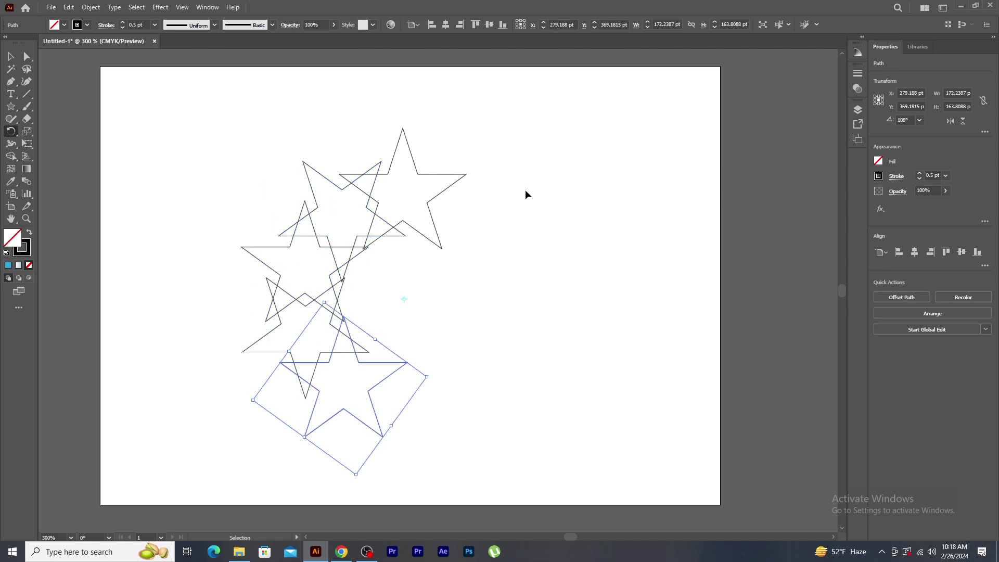
key(ctrl+d)
key(ctrl+d)
key(r)
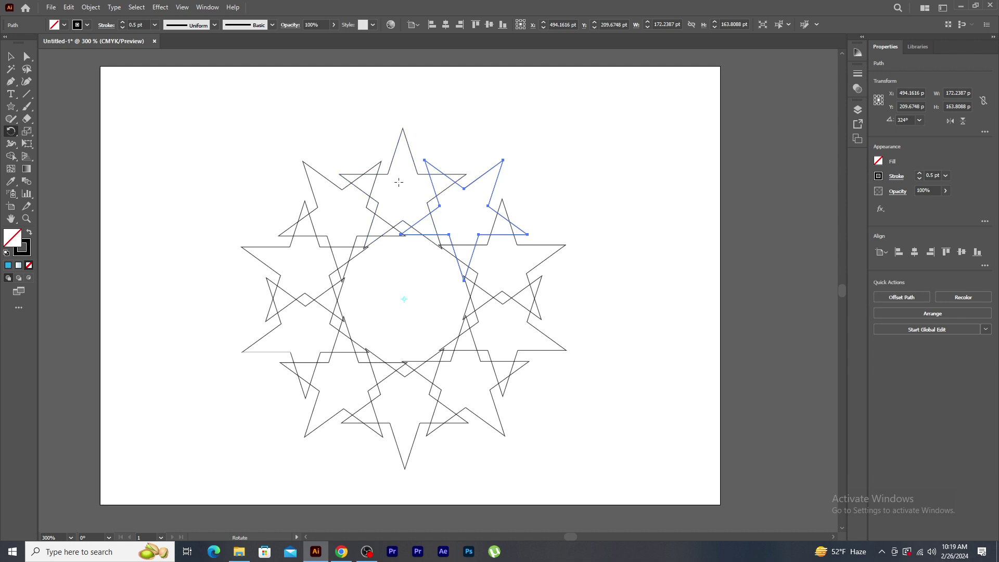
drag(503, 160, 400, 127)
Select all ten stars and make them into a single blend
click(13, 59)
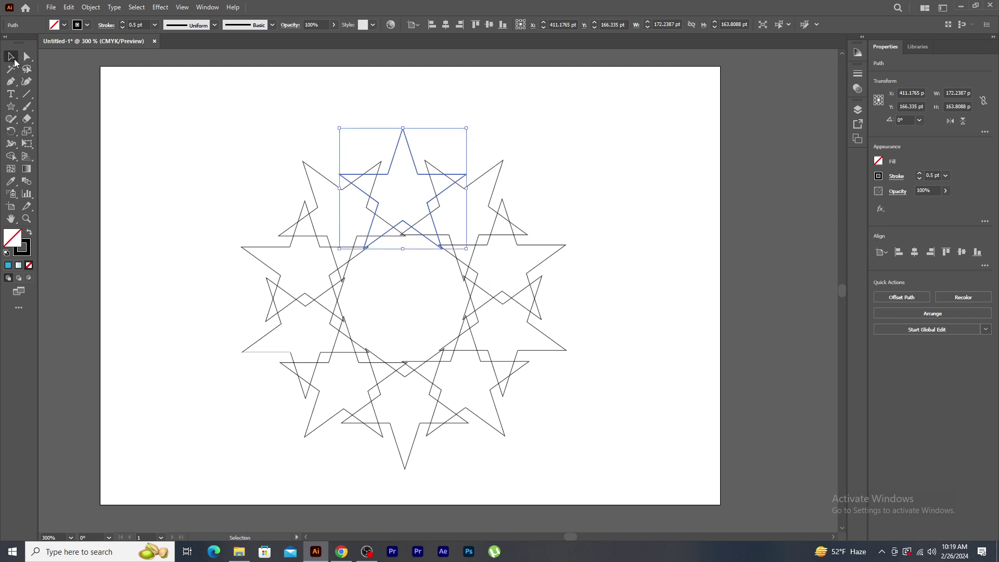
drag(188, 121, 650, 482)
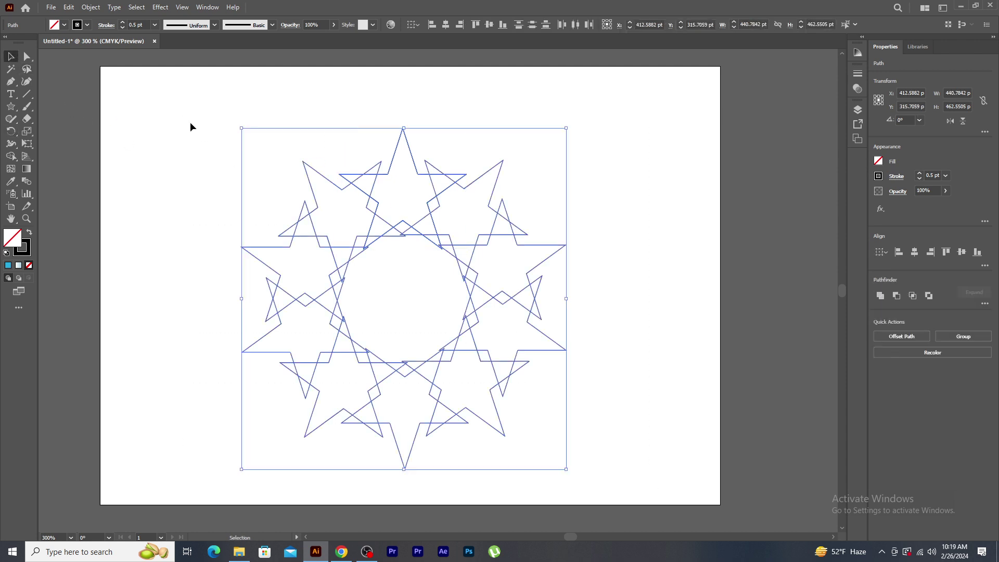
click(95, 9)
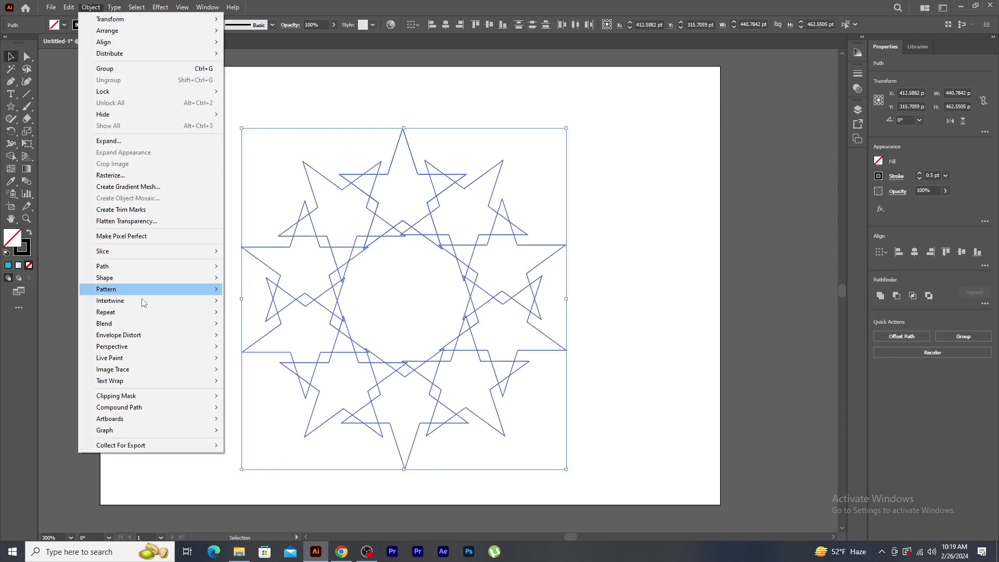
mouse_move(149, 325)
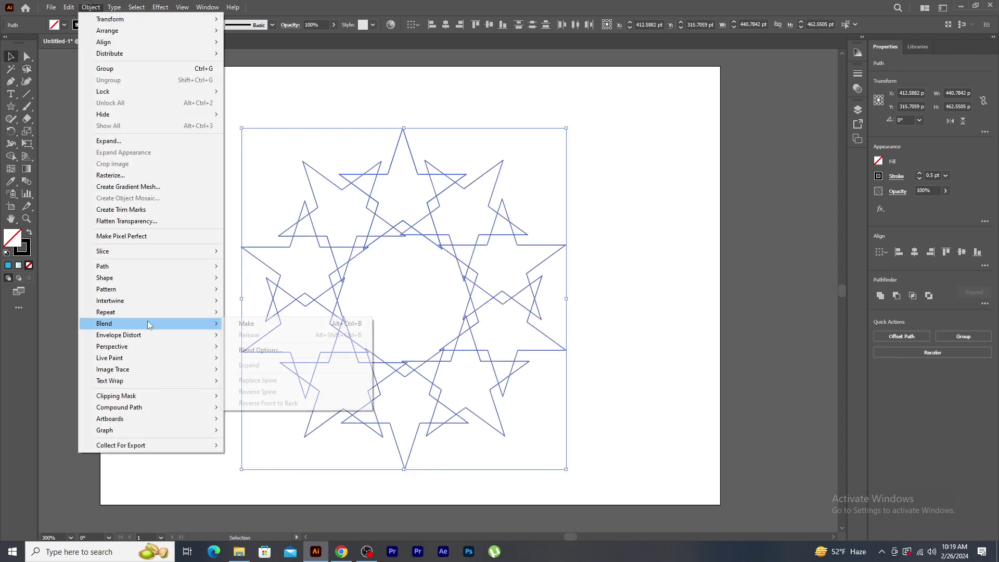
click(293, 325)
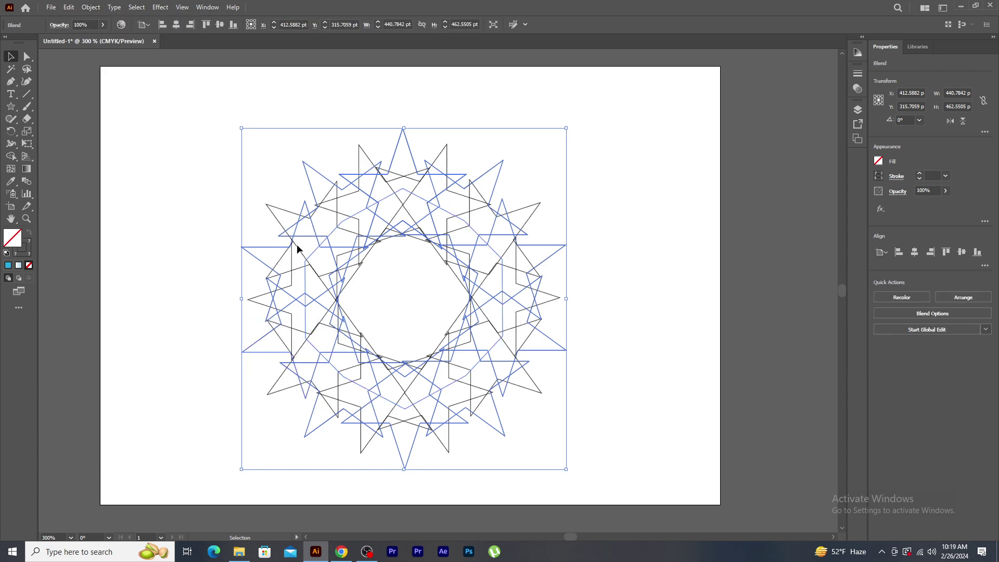
click(93, 9)
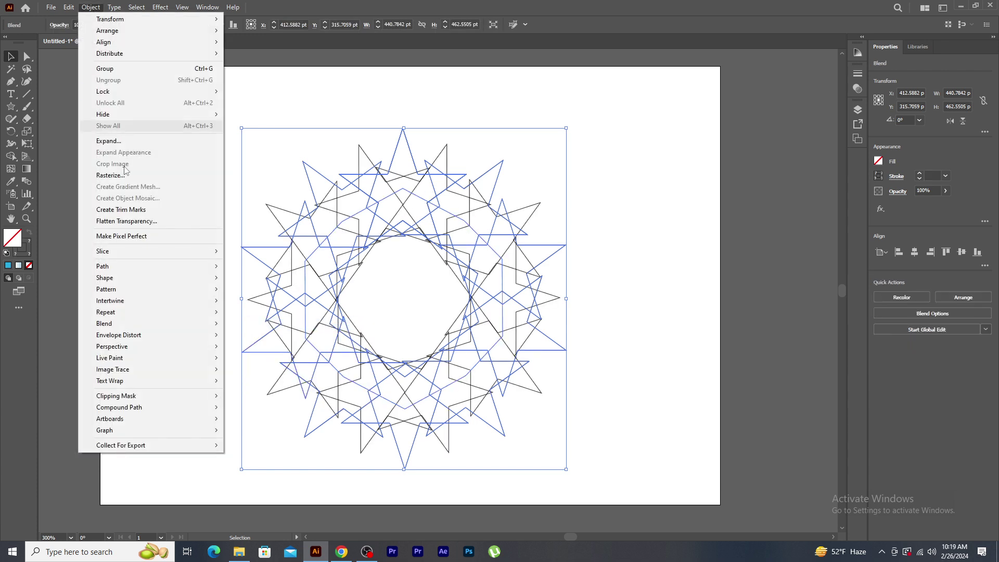
mouse_move(135, 323)
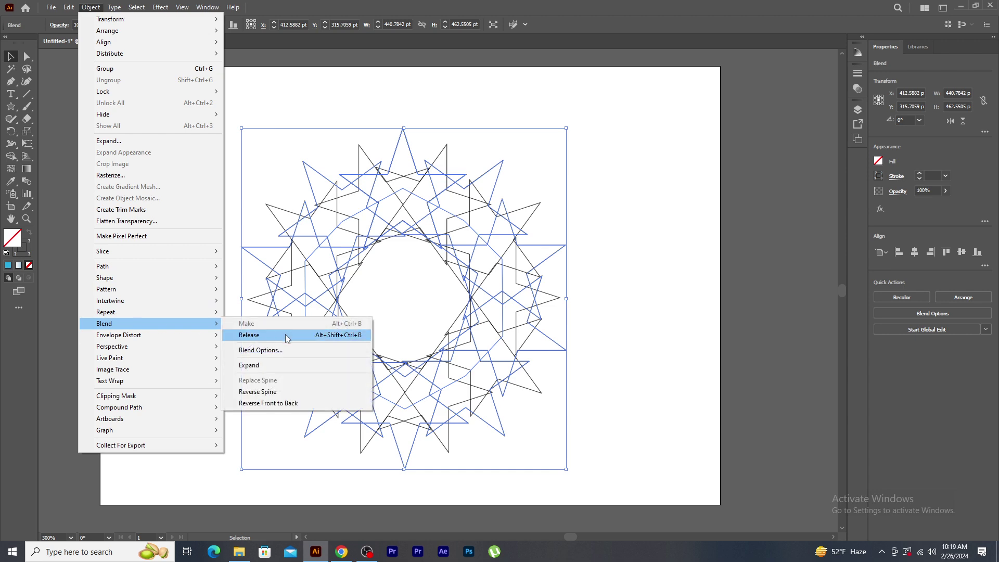
click(300, 352)
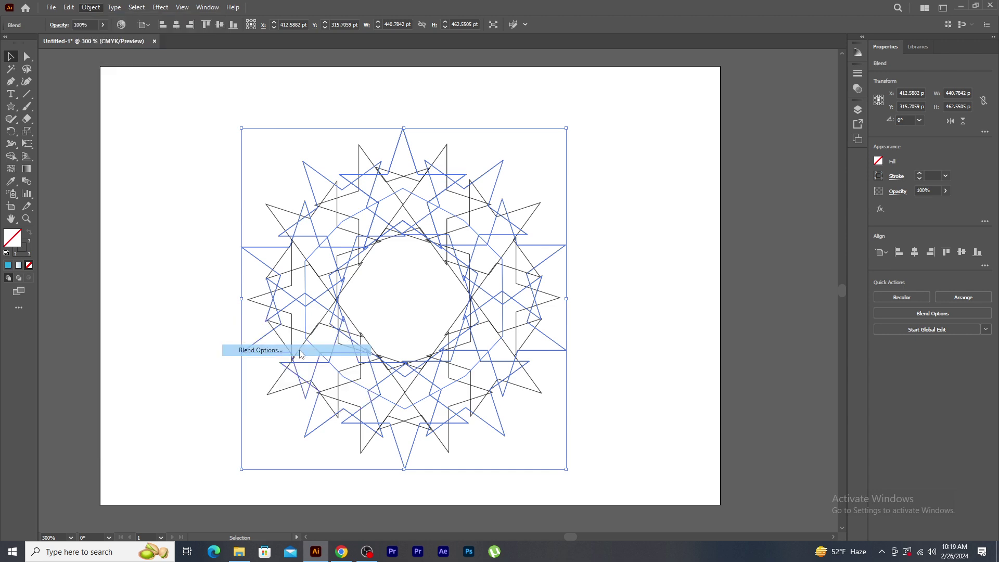
Set the star blend's Specified Steps to 57
drag(399, 83, 692, 114)
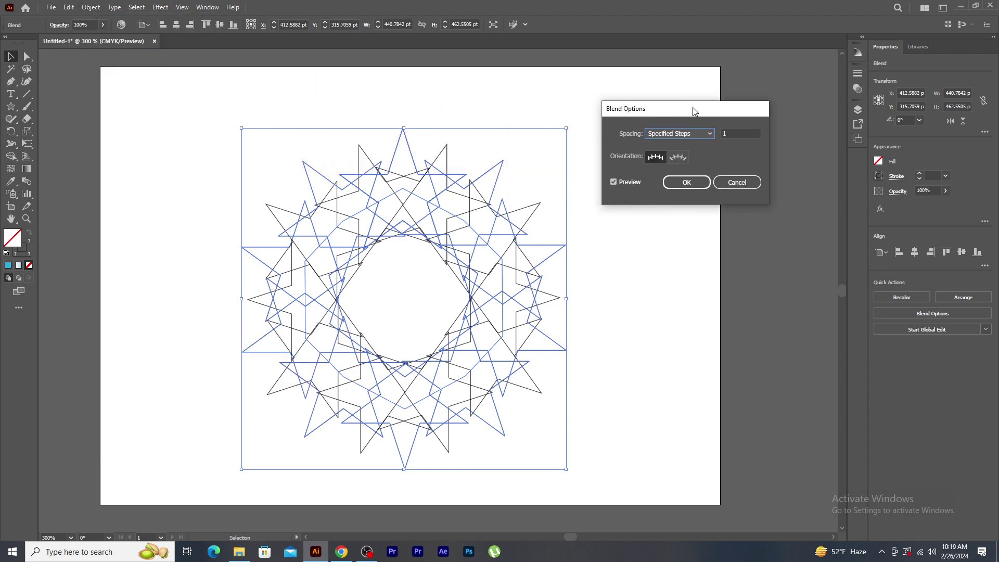
double_click(737, 134)
text(7)
key(Up)
key(Up)
key(Up)
key(Up)
key(Up)
key(Up)
key(Up)
key(Up)
key(Up)
key(Up)
key(Up)
key(Up)
key(Up)
key(Up)
key(Up)
key(Up)
key(Up)
key(Up)
key(Up)
key(Up)
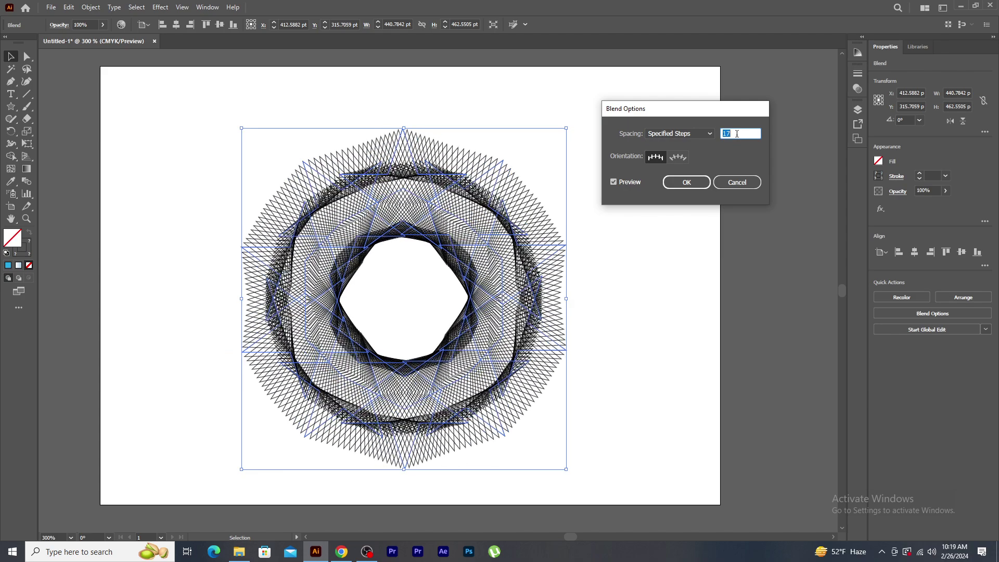
scroll(740, 134, up, 20)
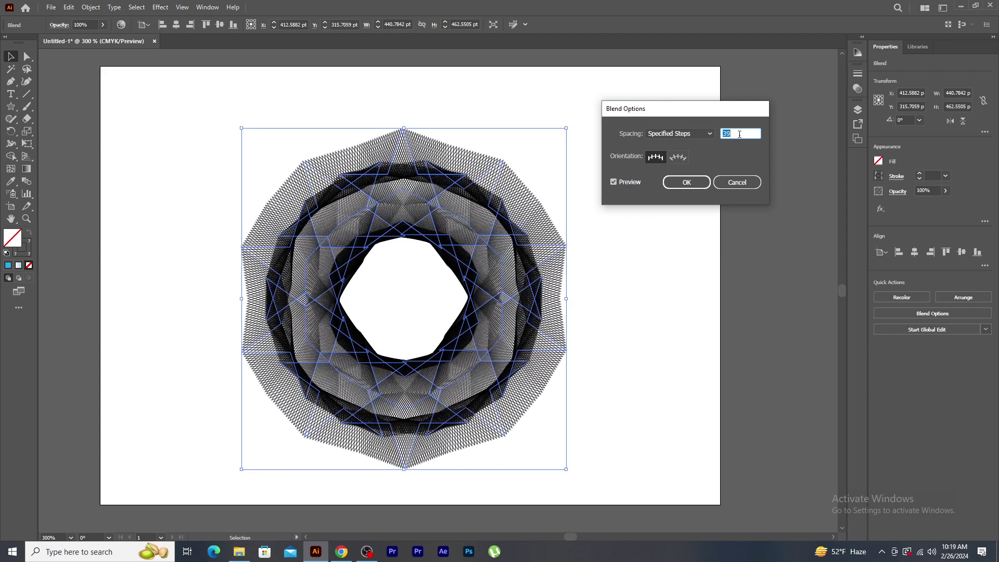
scroll(740, 134, up, 1)
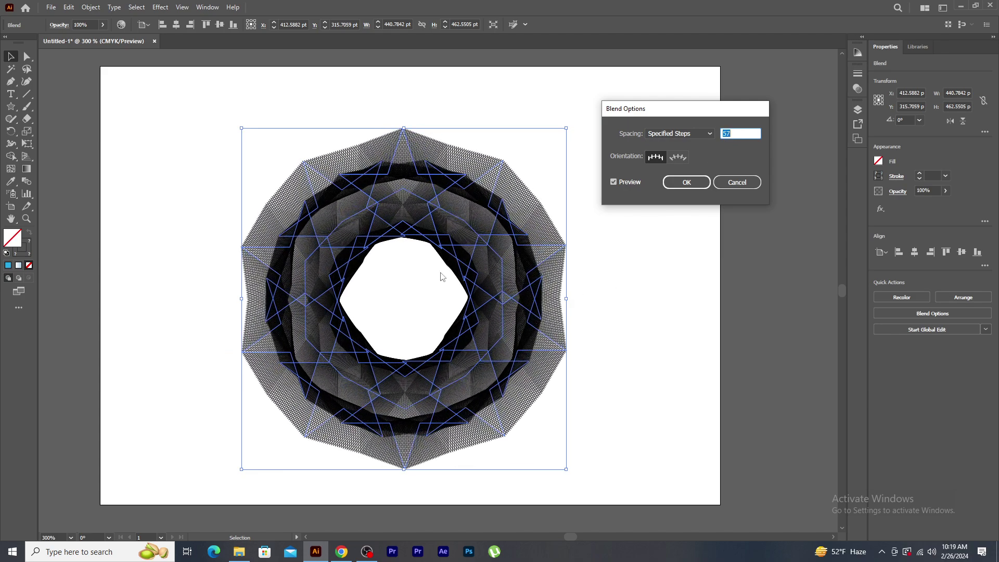
click(698, 183)
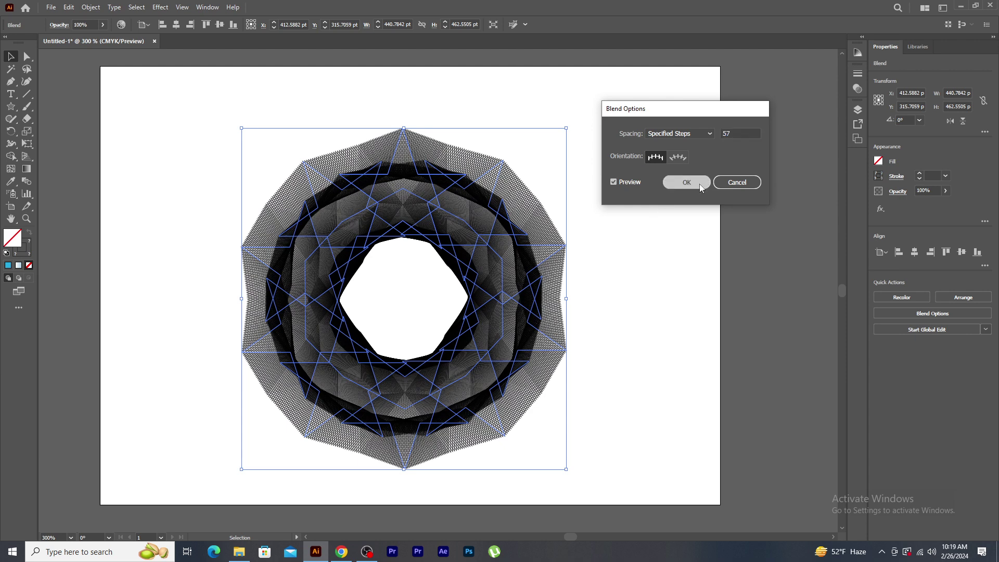
click(27, 56)
Direct-select the top star's path and show the Color panel
click(426, 112)
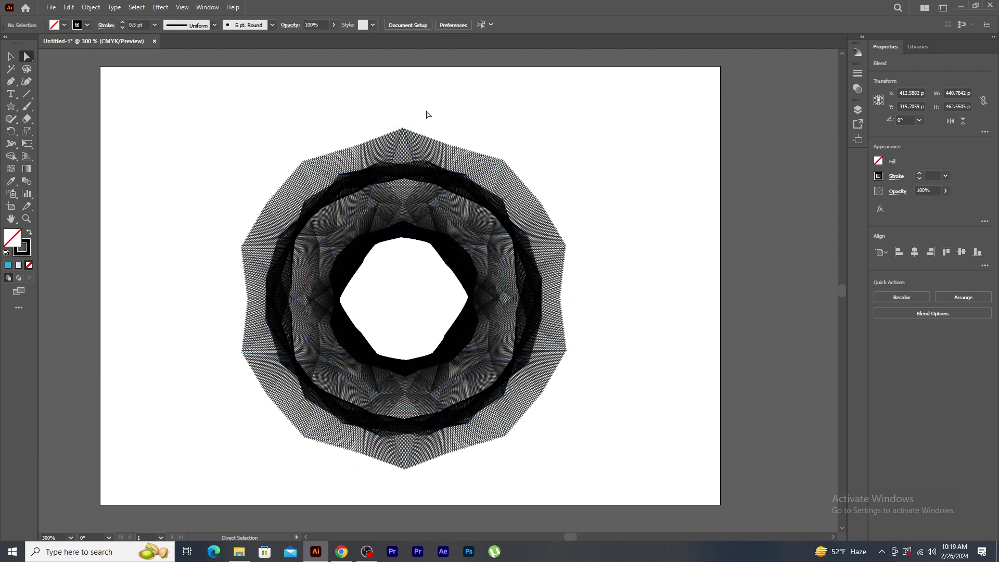
click(404, 129)
drag(405, 130, 406, 134)
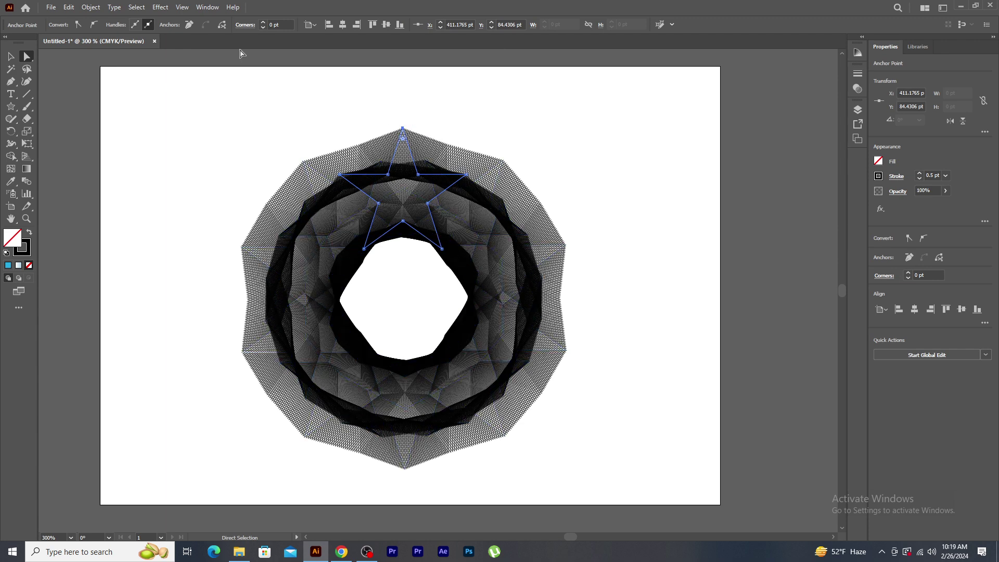
click(208, 7)
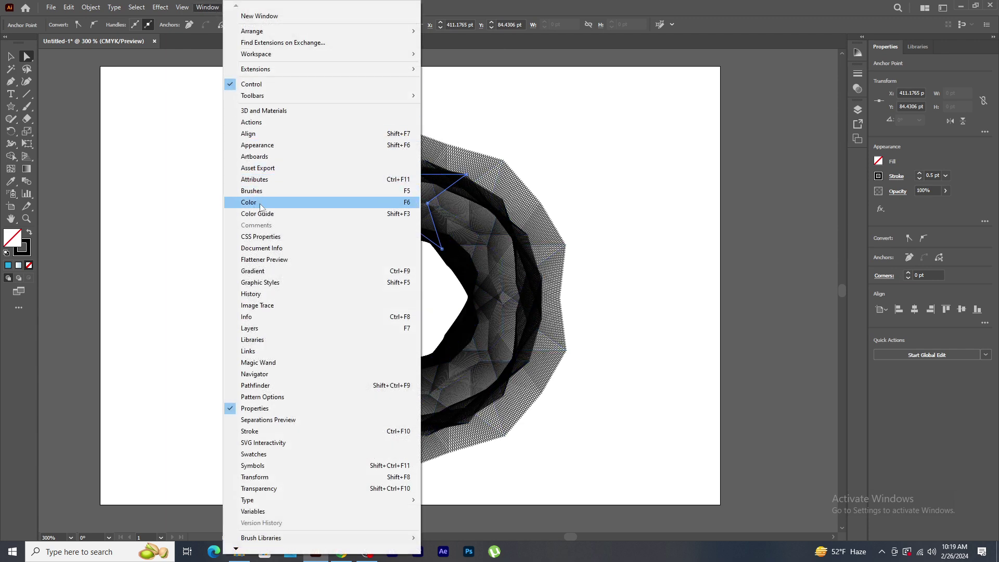
click(277, 202)
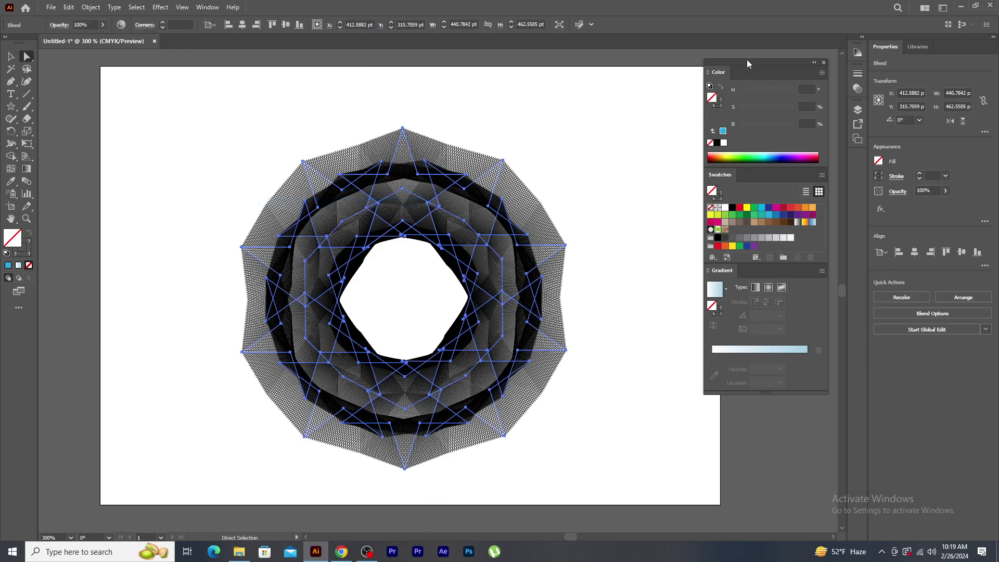
drag(747, 62, 669, 64)
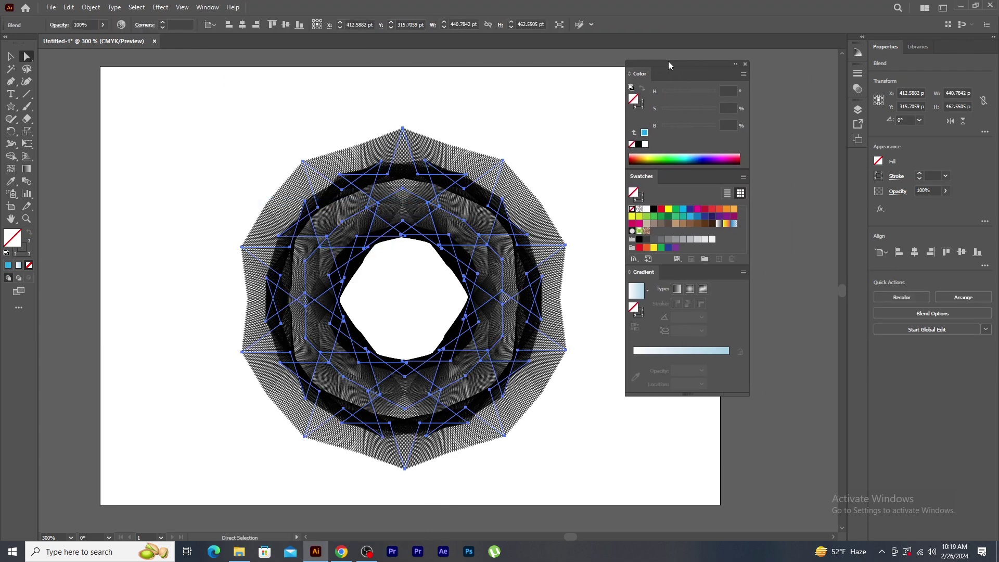
Undo a trial yellow fill and give the top star a yellow stroke instead
click(669, 209)
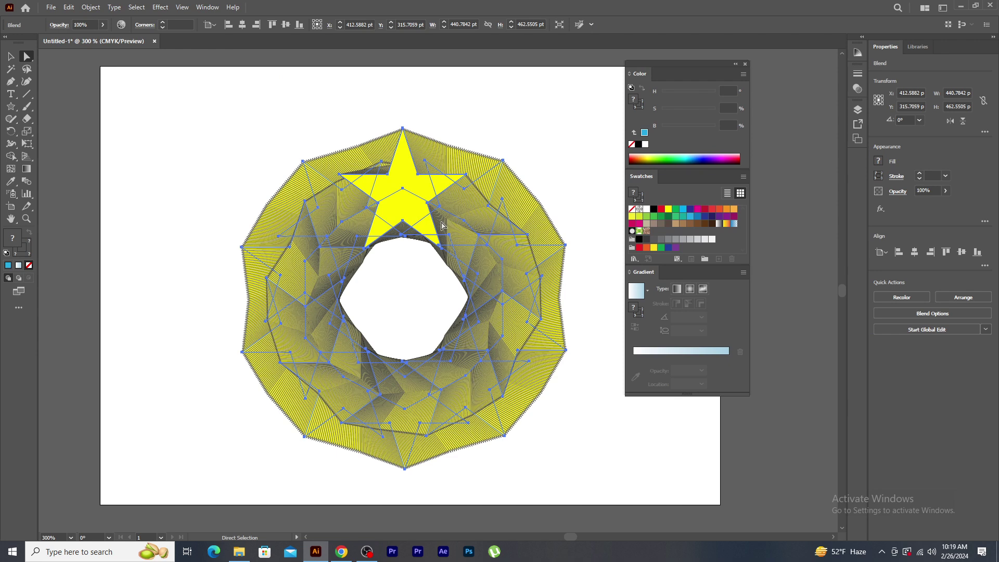
key(ctrl+z)
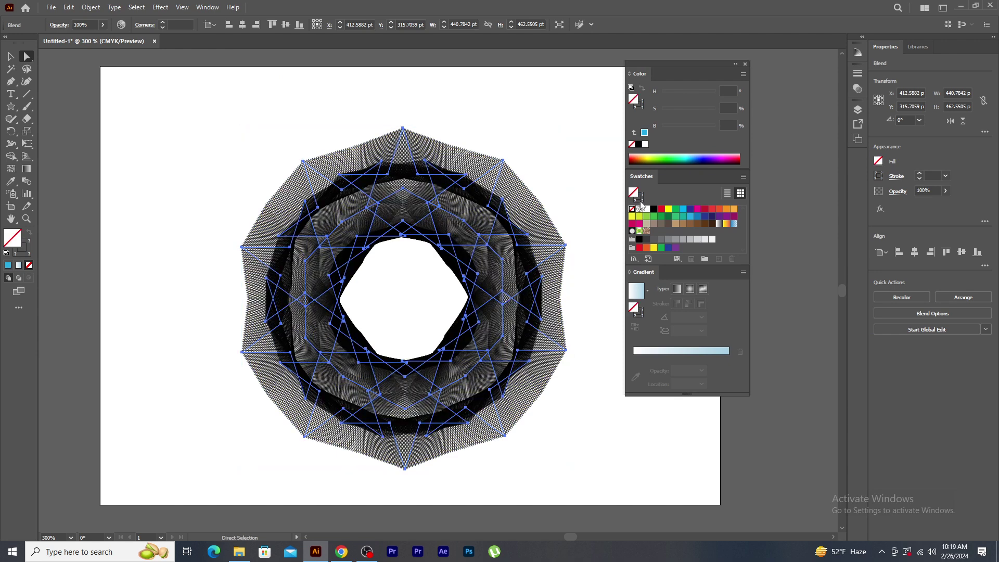
click(639, 201)
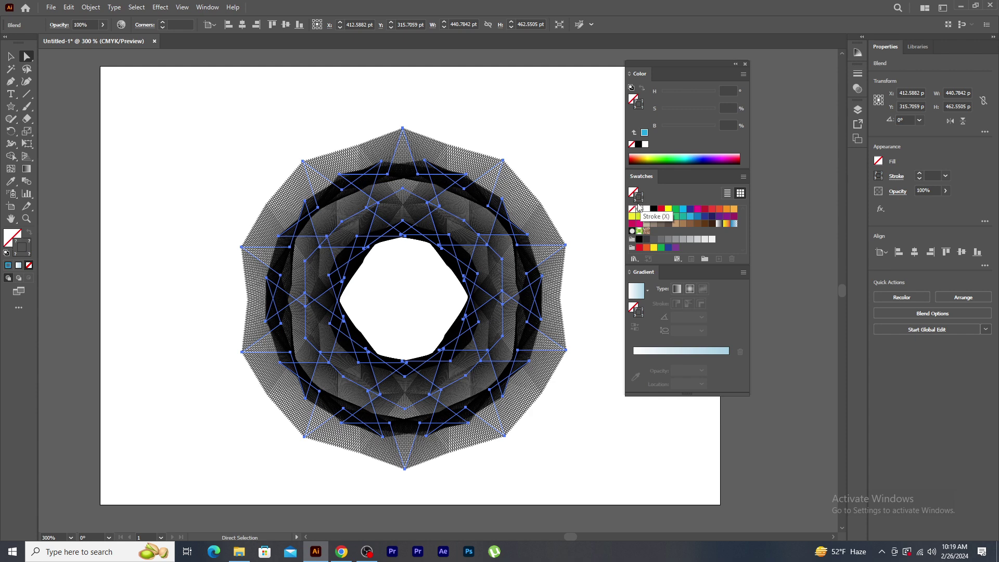
click(411, 151)
Shift a star down-right and colour it red, then colour the next star green
click(668, 209)
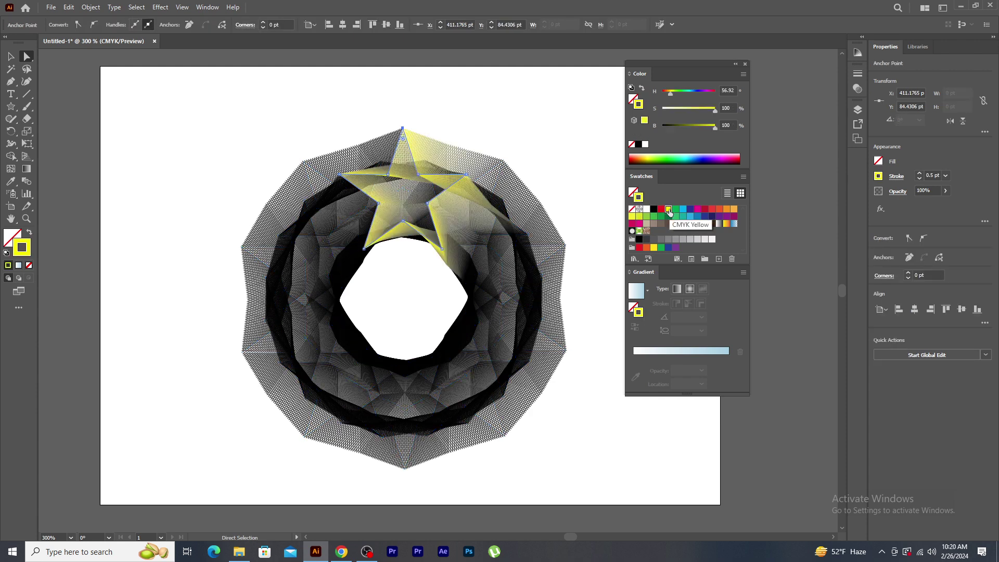
alt+click(411, 151)
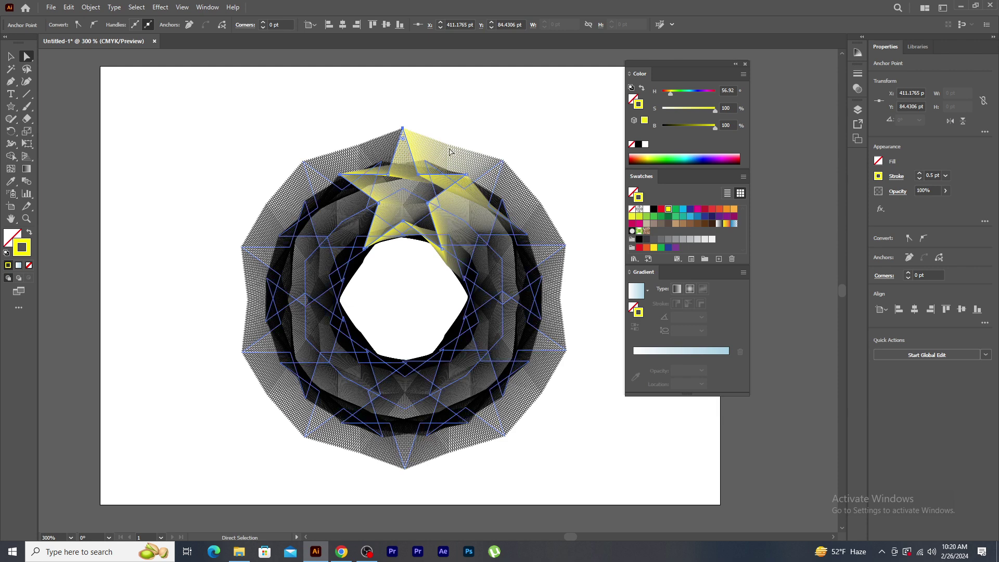
drag(450, 151, 510, 163)
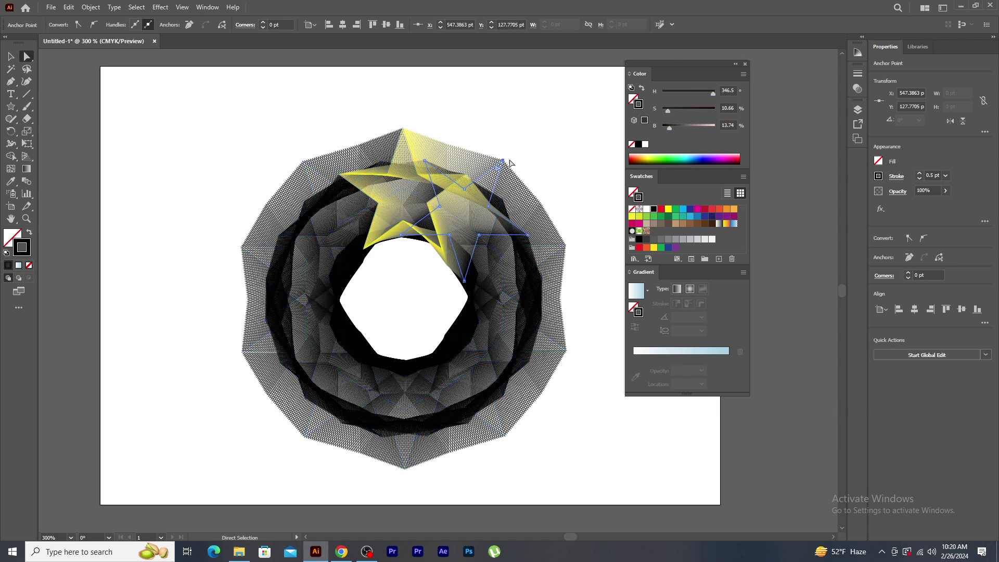
click(661, 209)
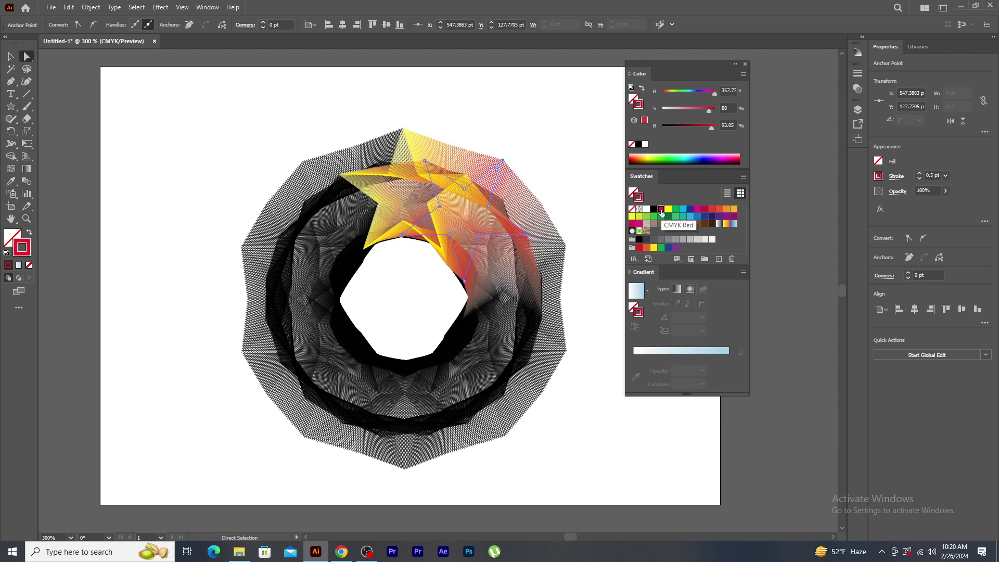
click(566, 245)
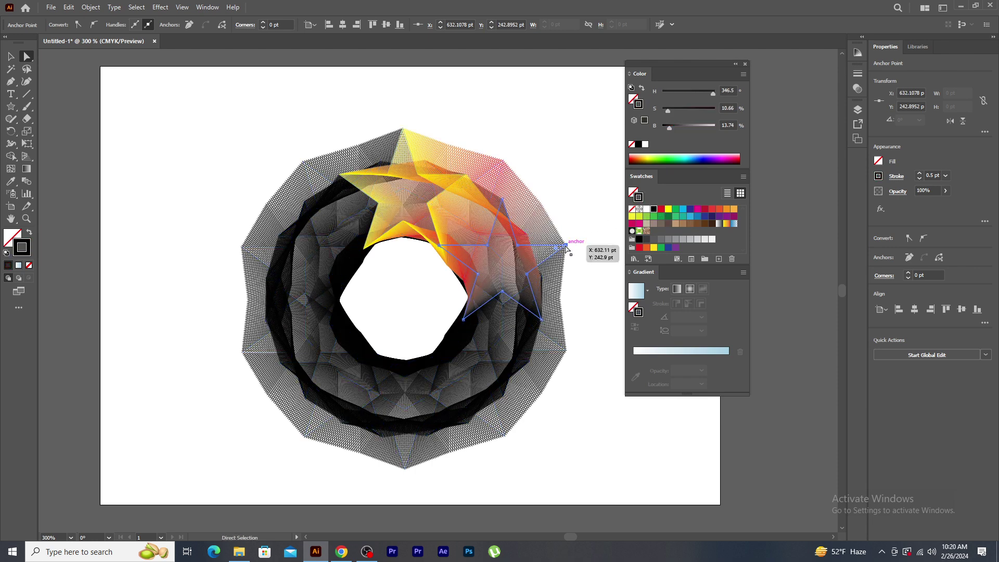
click(676, 210)
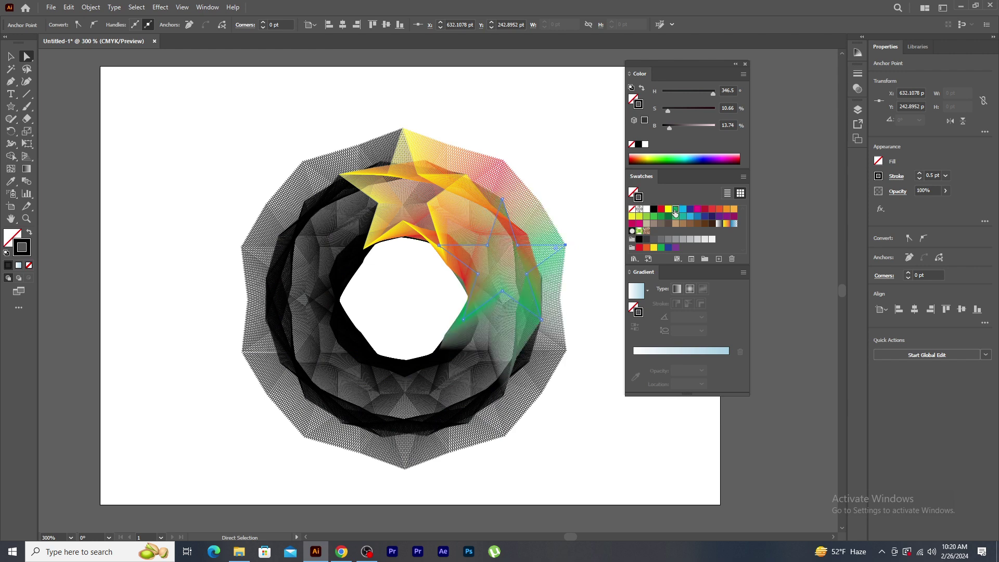
Colour a lower star pink, move it down-left and make it cyan; make the lower-left star red
click(566, 350)
click(639, 224)
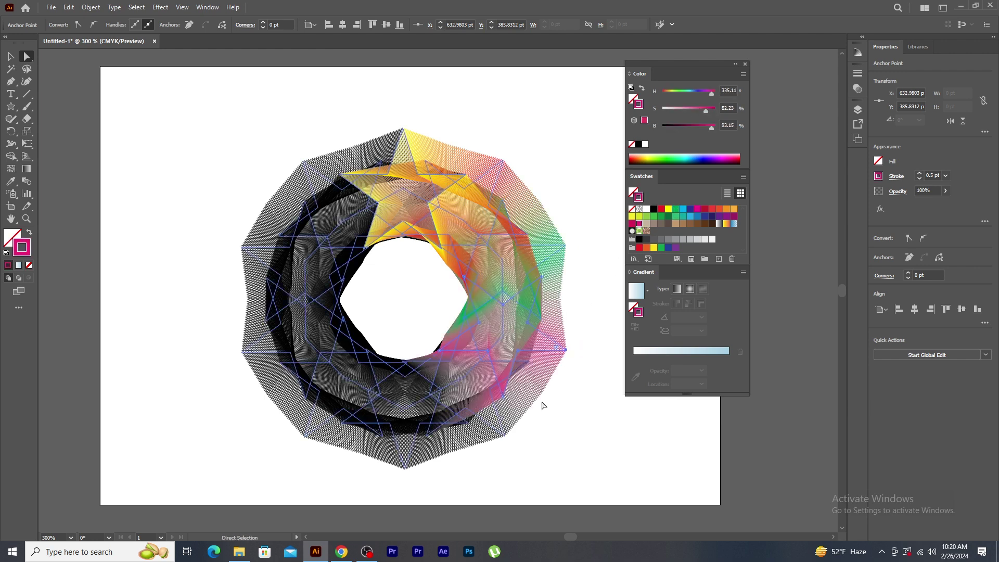
click(505, 437)
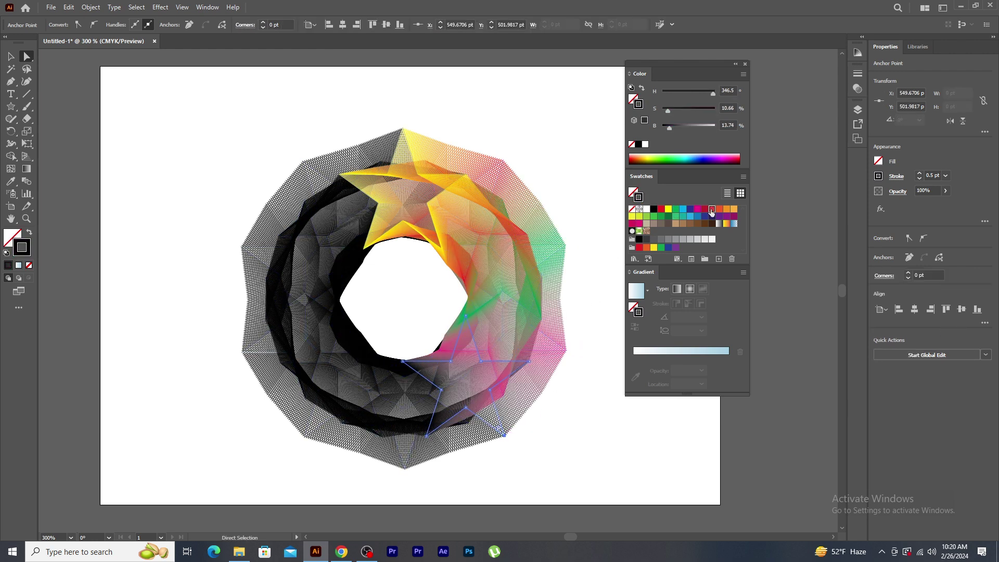
drag(505, 436, 405, 473)
click(683, 209)
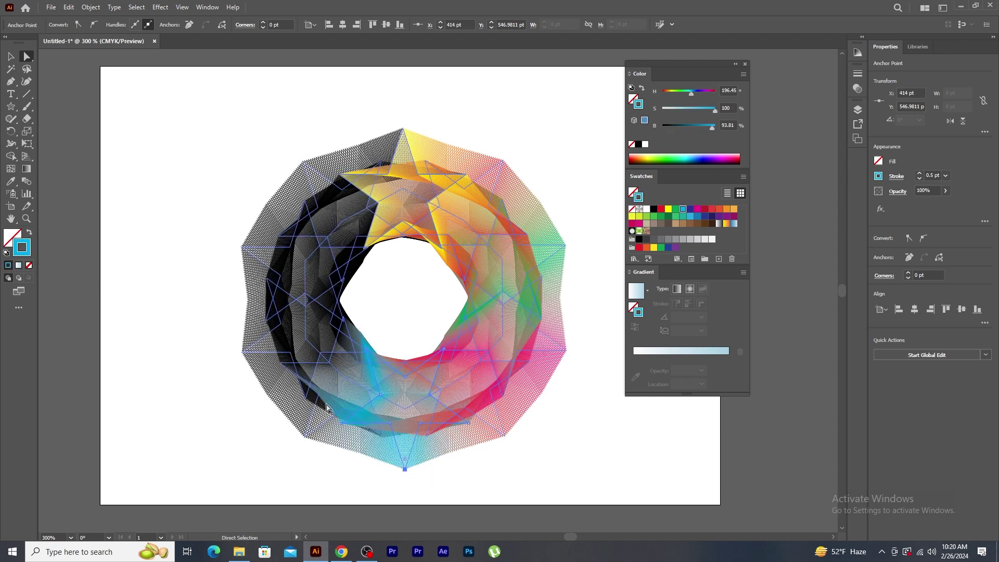
click(306, 438)
click(662, 209)
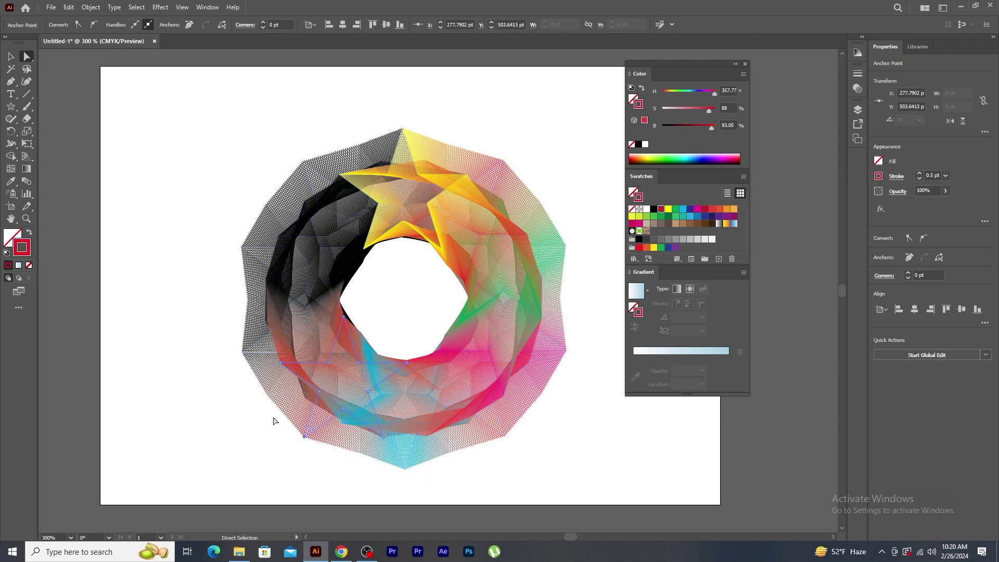
Move the left-side stars up, recolour them green, dark blue and red, then deselect
mouse_move(272, 416)
mouse_down()
mouse_move(242, 352)
mouse_move(243, 248)
mouse_up()
click(669, 216)
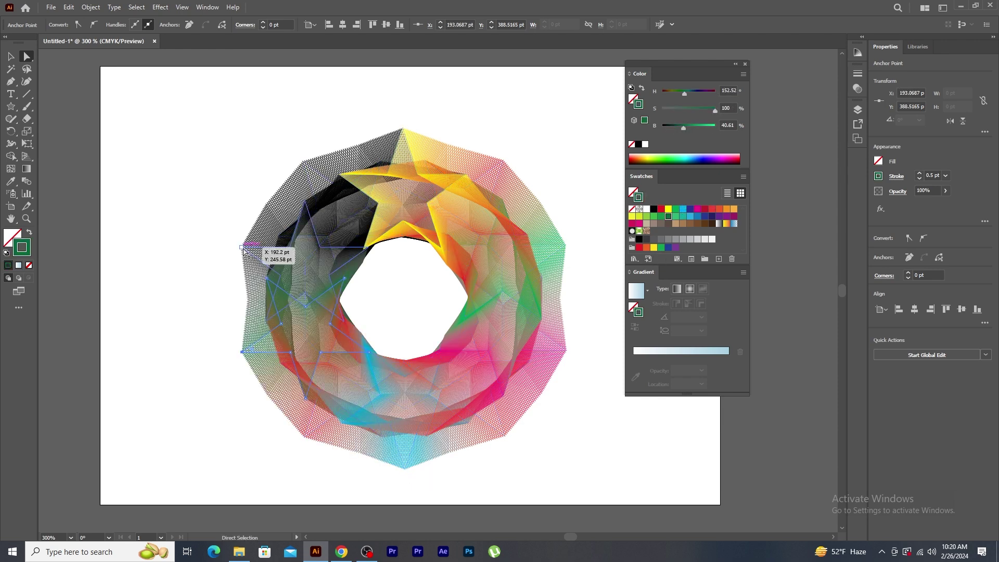
click(691, 208)
drag(309, 172, 370, 86)
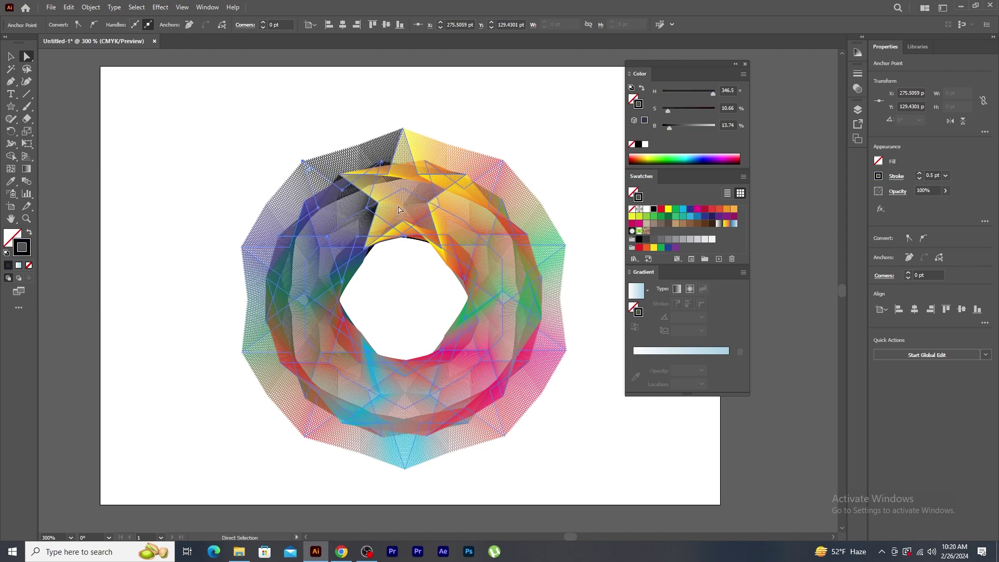
click(661, 209)
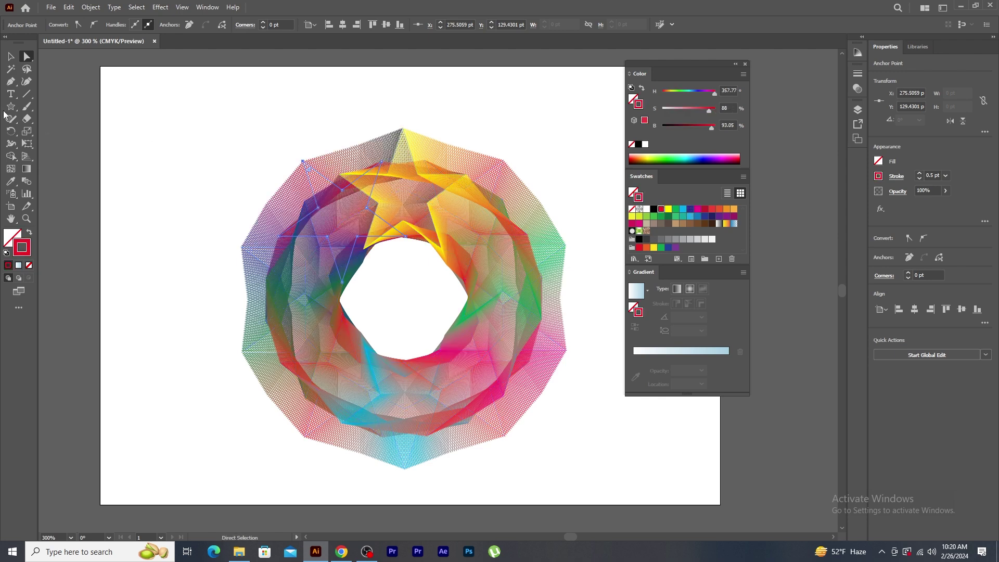
click(11, 57)
click(464, 108)
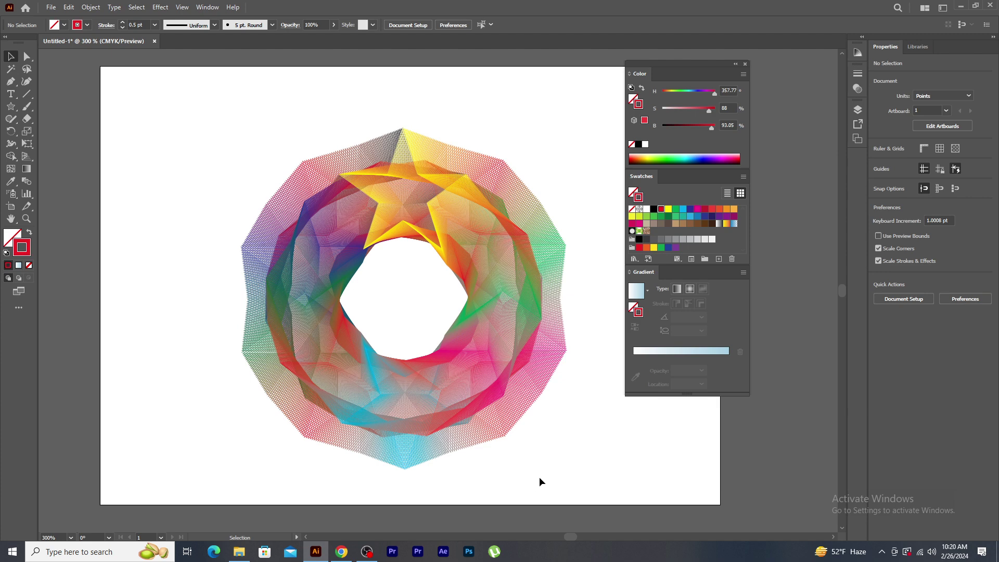
Move the rainbow star ring off the artboard to the upper left and deselect it
key(ctrl+minus)
drag(296, 235, 145, 183)
click(523, 256)
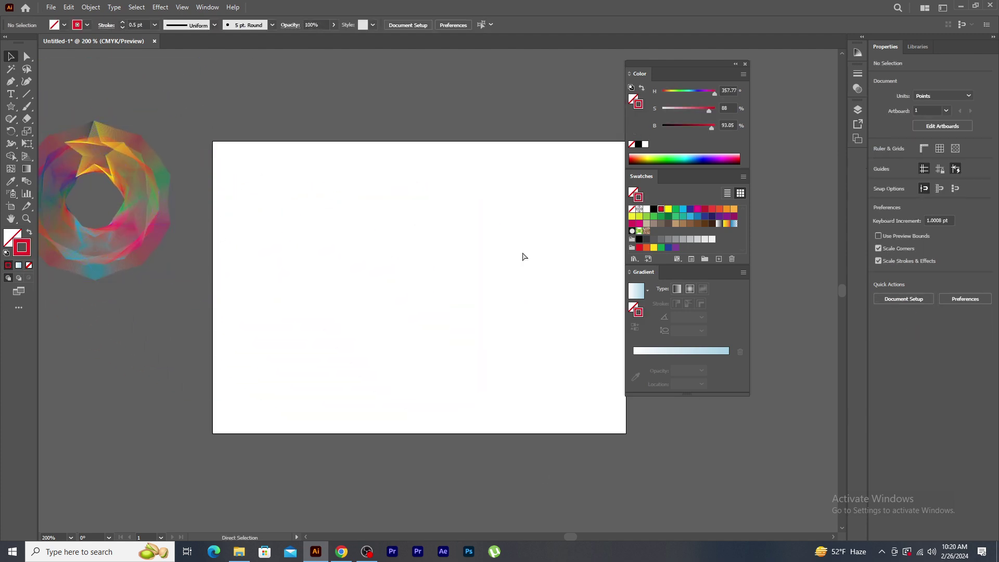
scroll(523, 256, up, 1)
Move the colour panels aside and draw a square near the artboard's top-left
drag(662, 64, 734, 64)
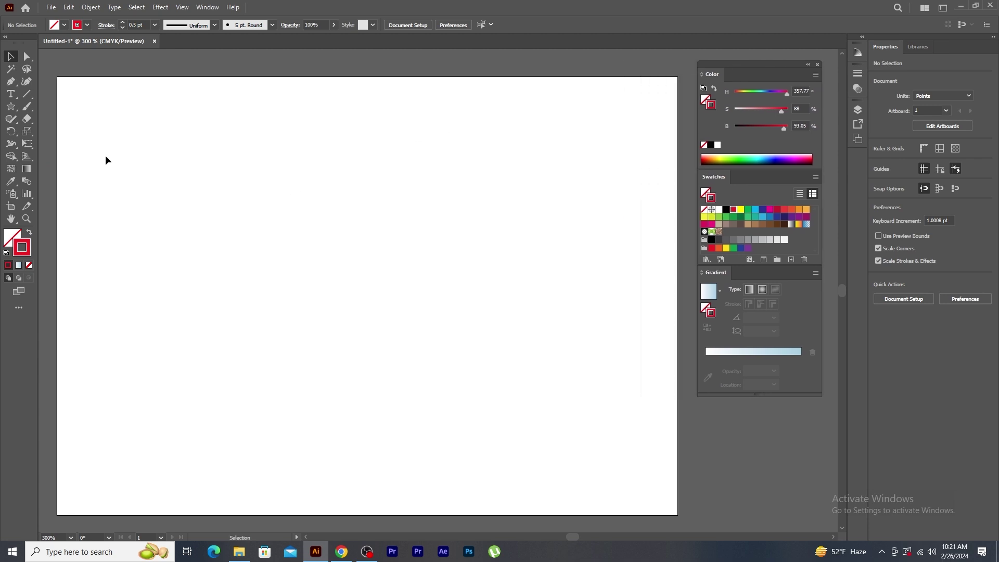
drag(10, 106, 52, 105)
drag(140, 177, 178, 214)
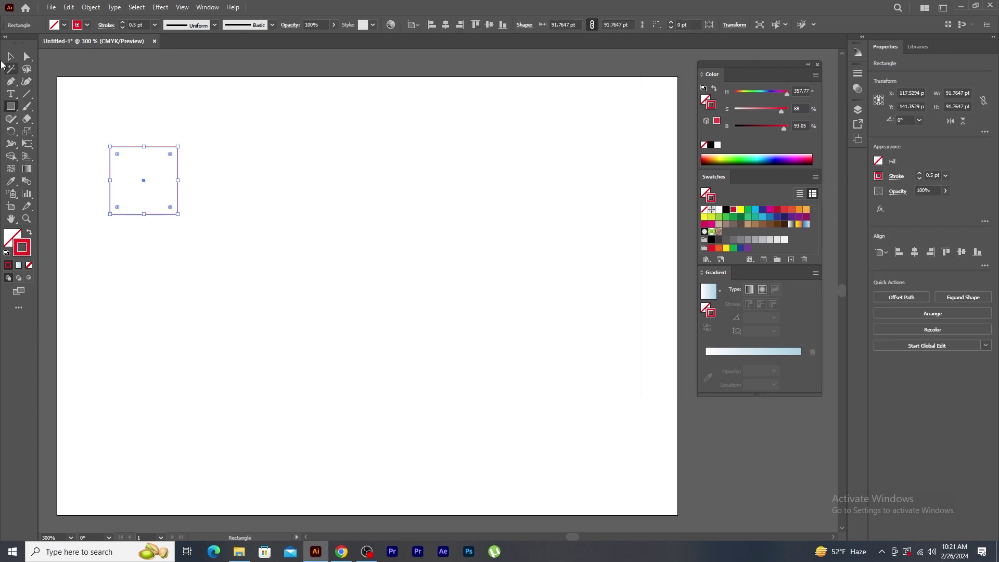
Move the square down-left, make it red with no stroke, and Alt-drag a copy to the right edge
click(11, 56)
drag(160, 146, 147, 187)
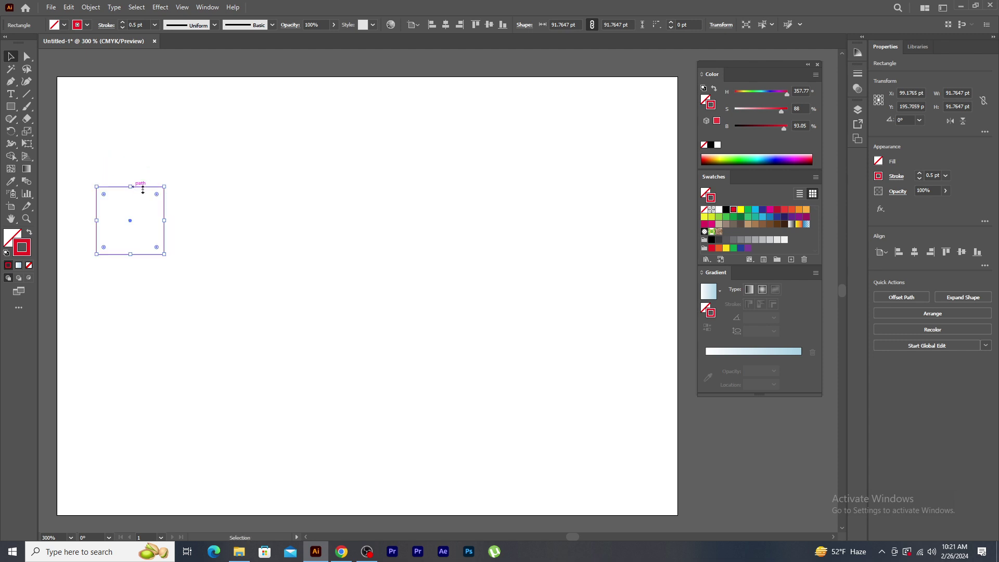
click(65, 25)
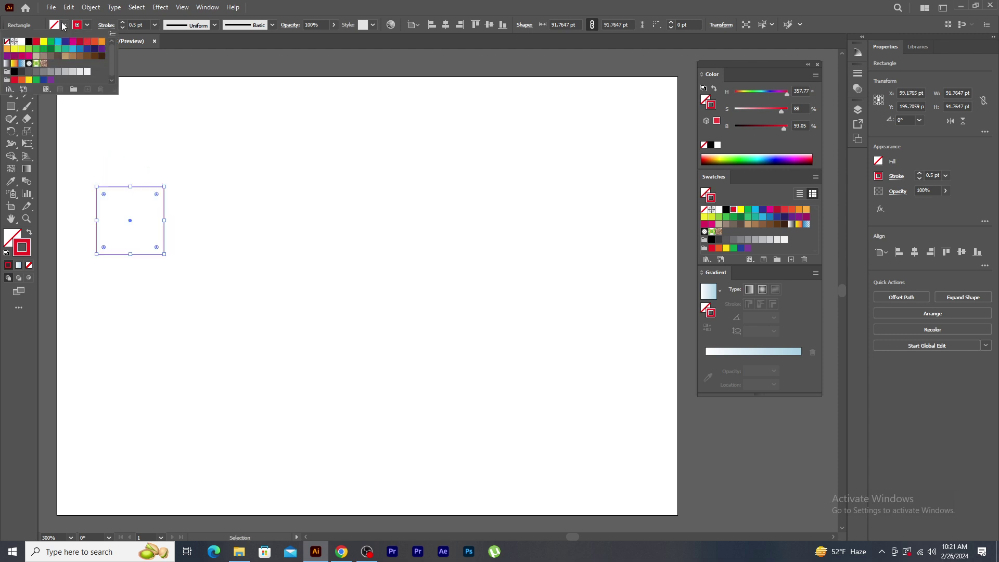
click(36, 42)
click(88, 25)
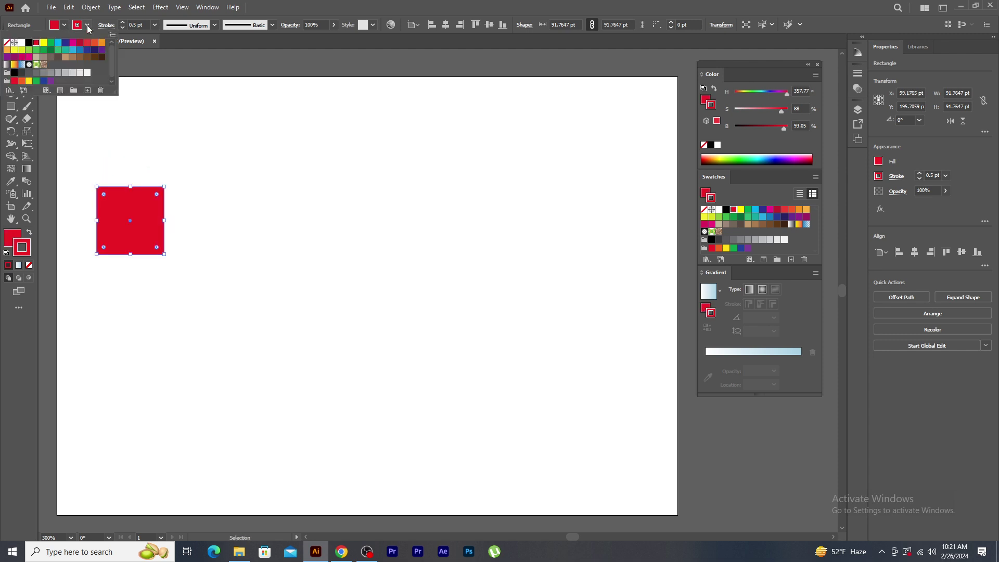
click(7, 43)
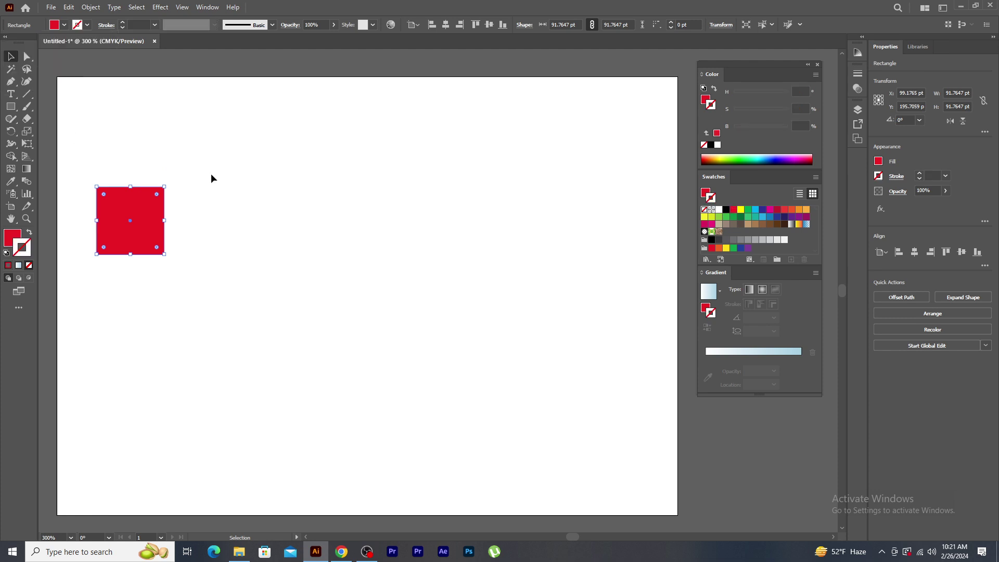
drag(145, 224, 638, 225)
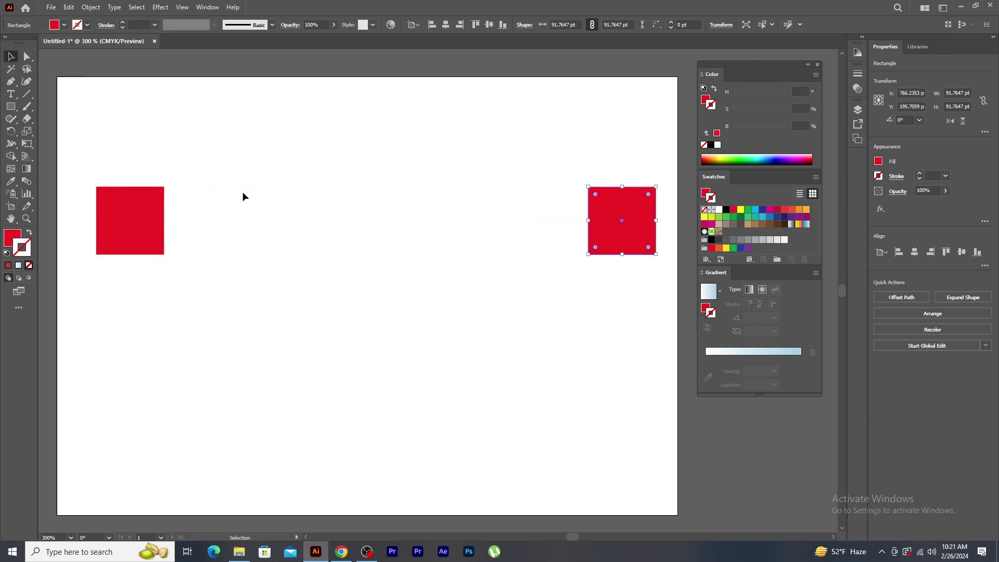
click(64, 25)
Fill the right square yellow, select both squares, and make a blend
click(44, 42)
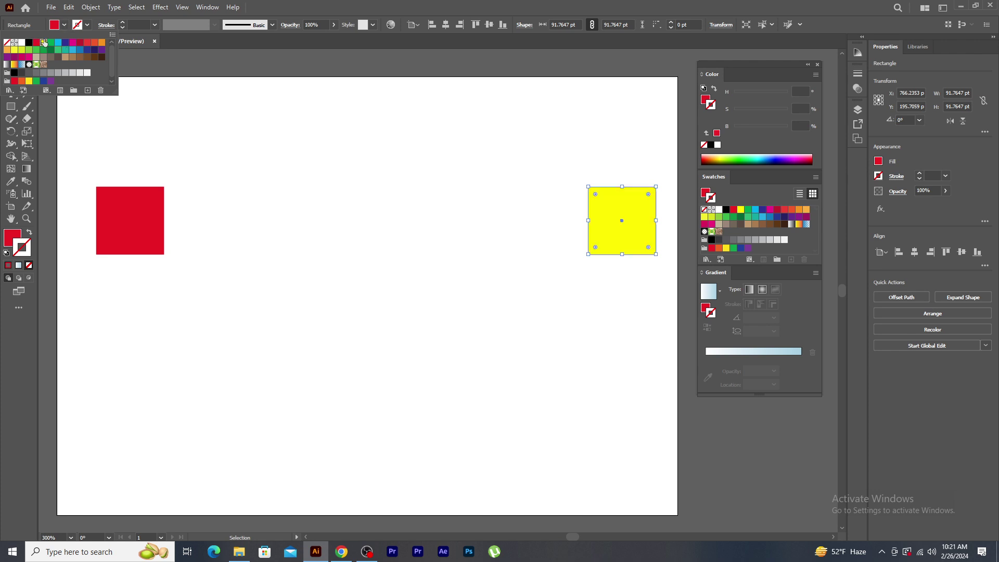
click(385, 177)
drag(117, 133, 604, 298)
click(90, 7)
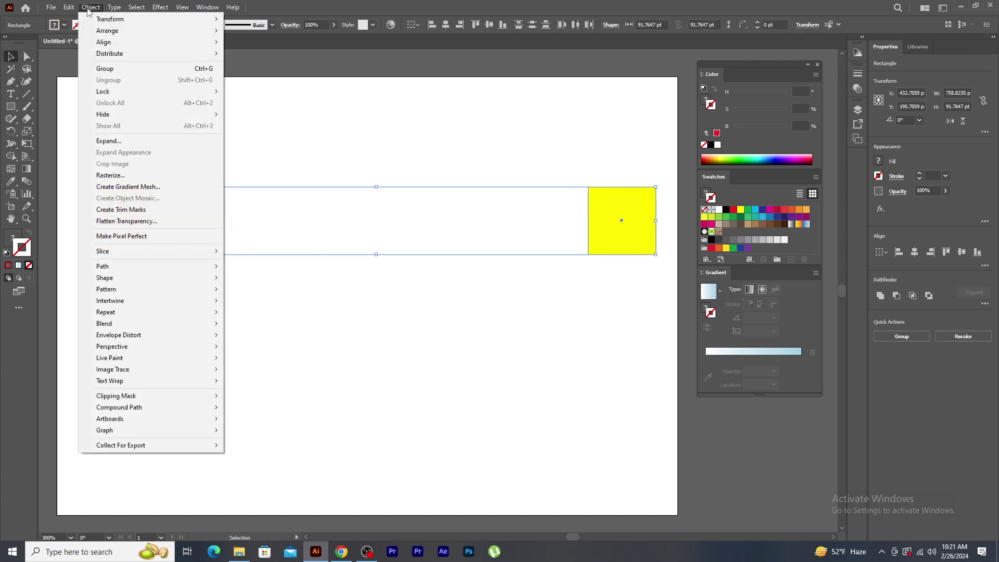
mouse_move(139, 323)
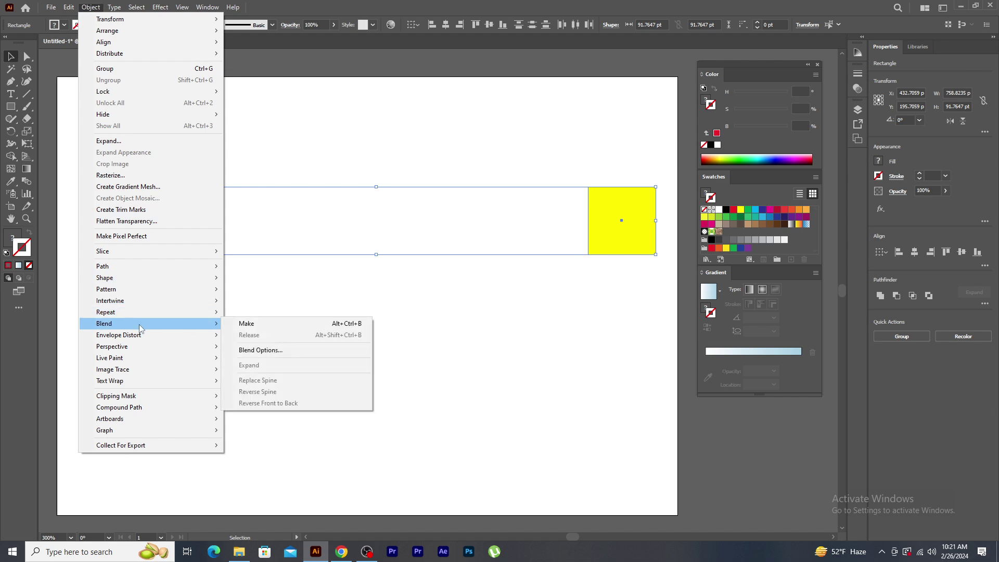
click(278, 326)
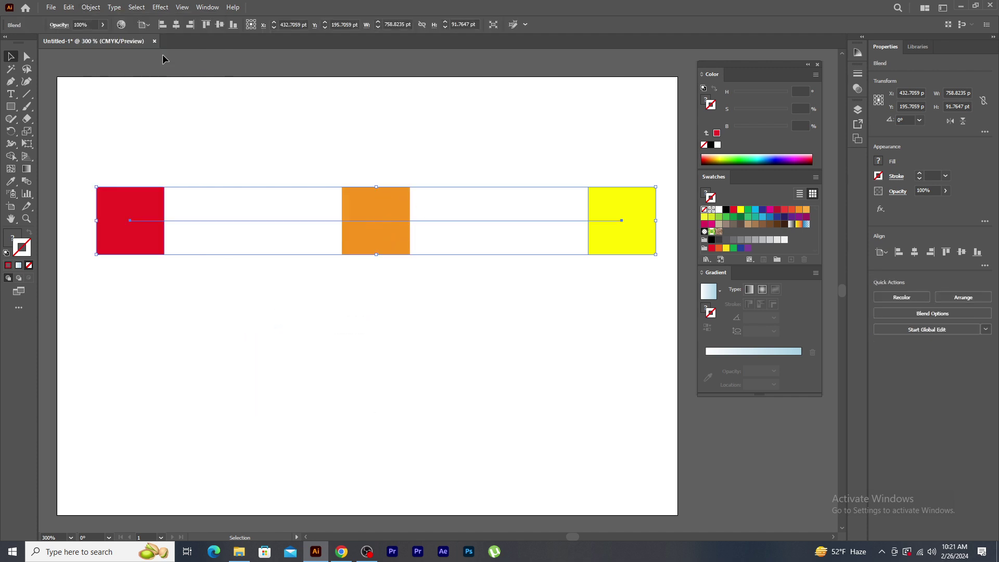
Set the blend to 5 Specified Steps in Blend Options and deselect it
click(86, 9)
mouse_move(142, 321)
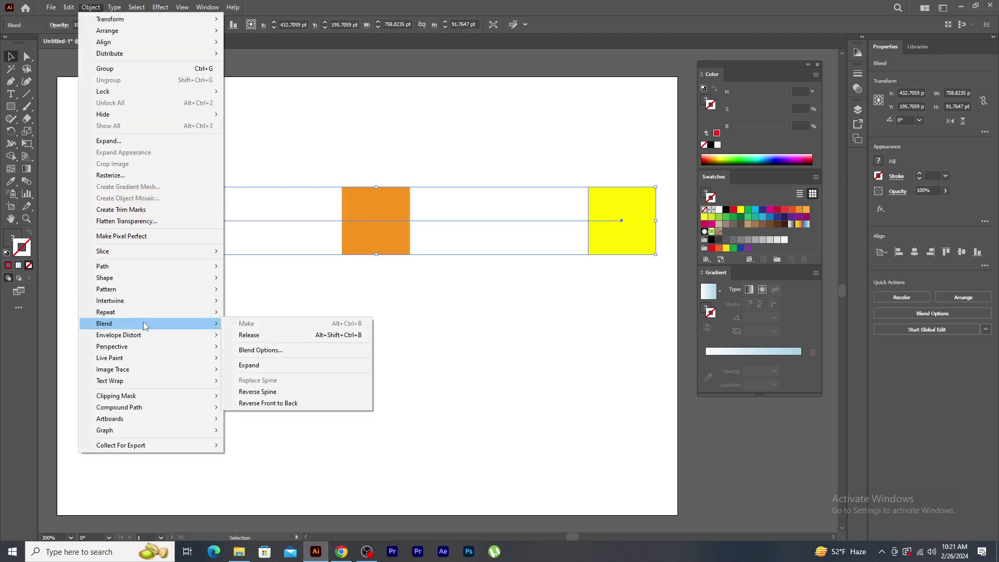
click(302, 351)
click(735, 134)
key(Up)
key(Up)
key(Up)
key(Up)
key(Up)
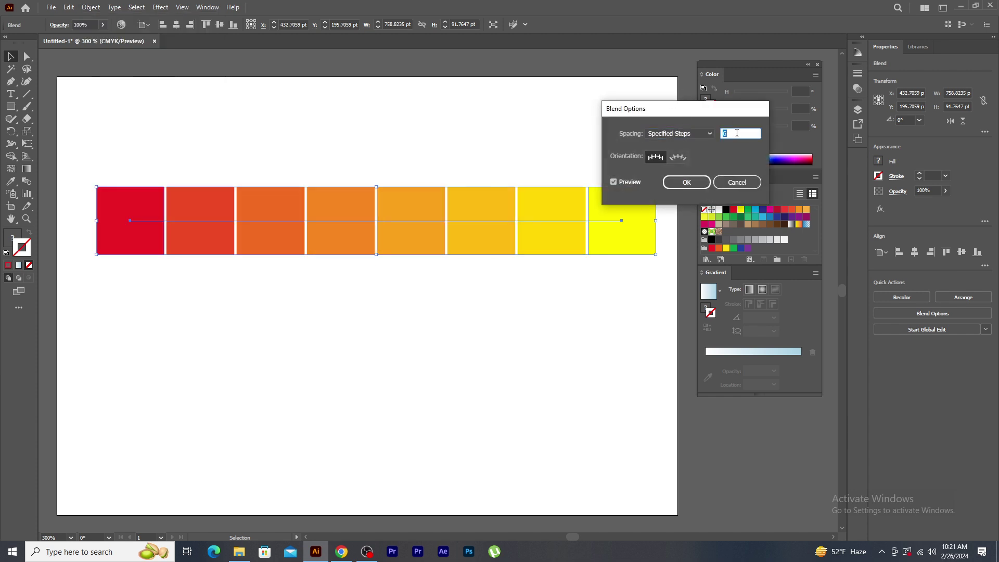
key(Down)
click(686, 182)
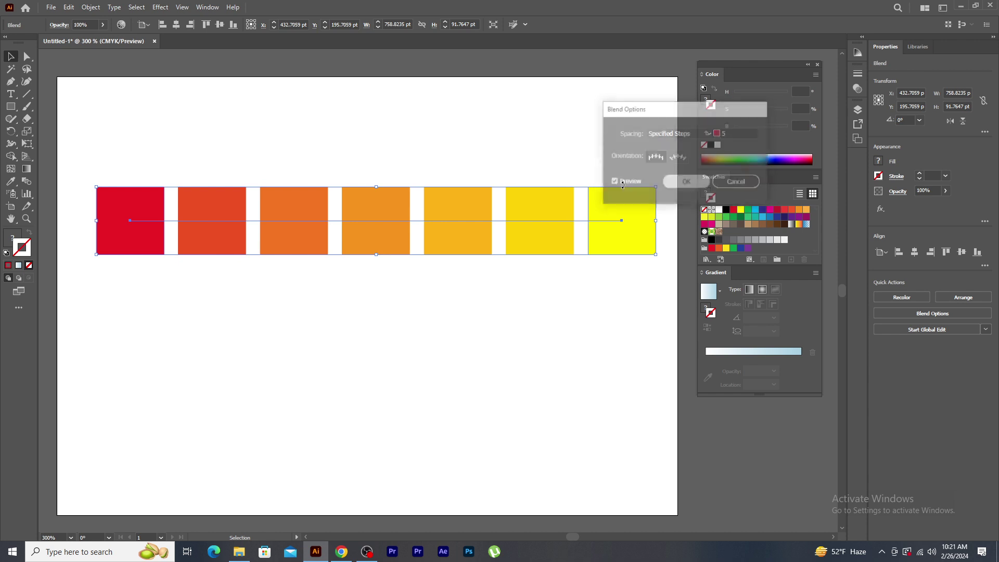
click(525, 306)
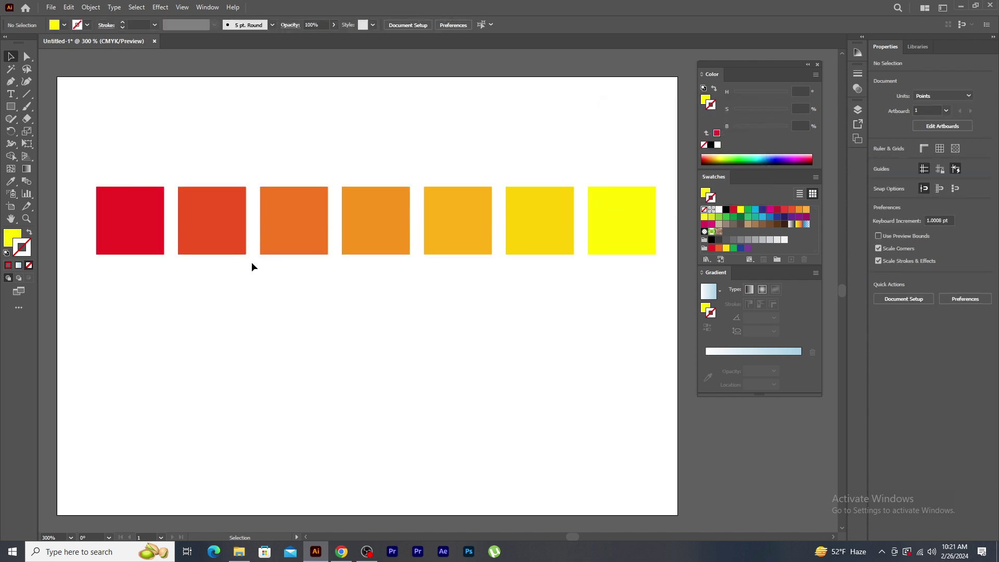
Expand the square blend into separate squares
click(447, 245)
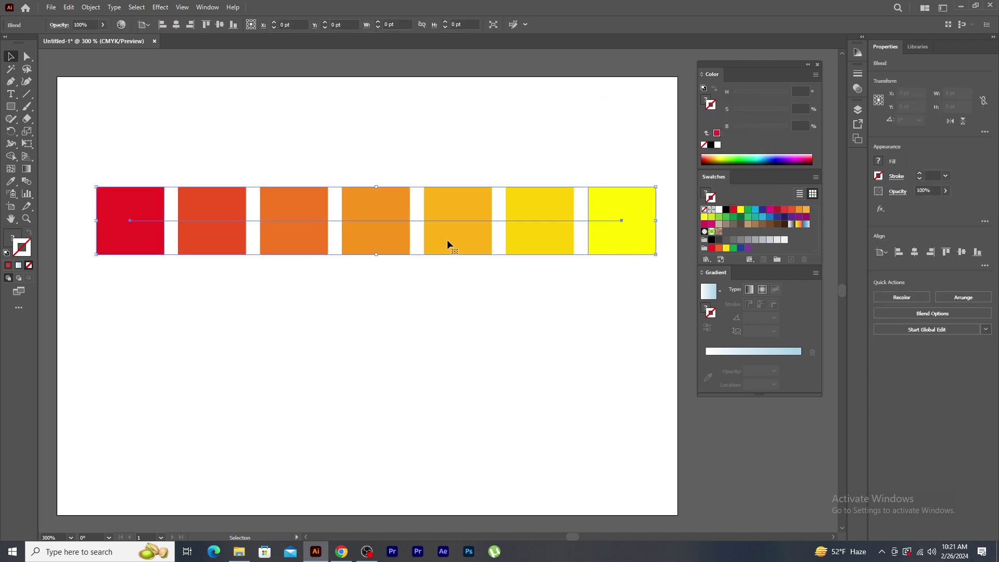
click(91, 7)
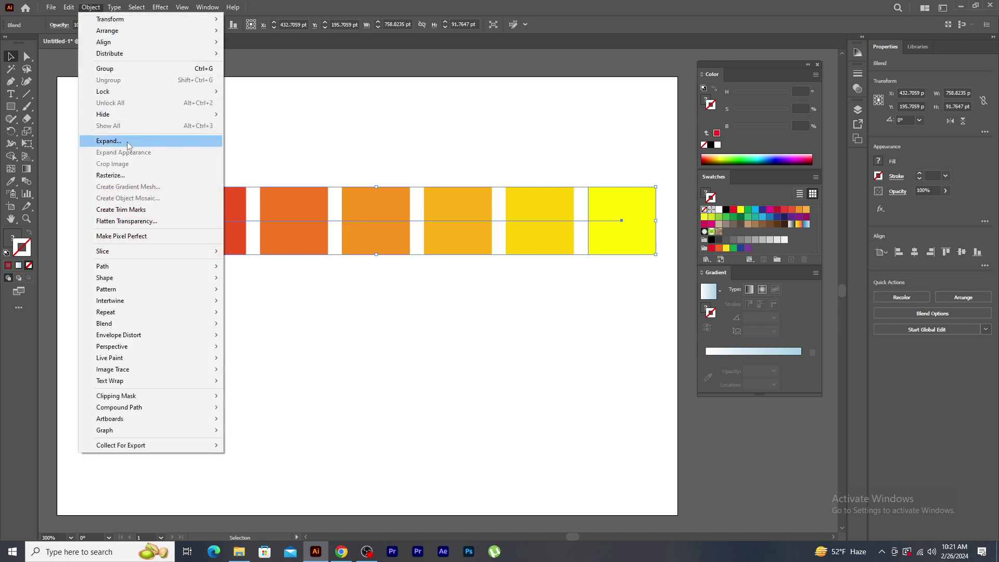
click(109, 141)
click(486, 216)
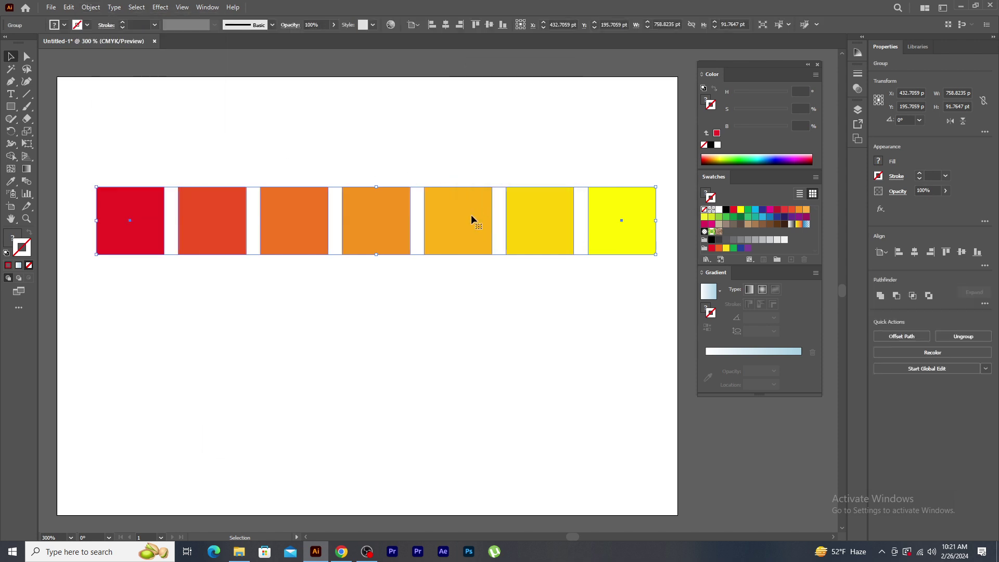
click(399, 330)
Ungroup the seven squares, drag several into a wave, then undo the moves
click(382, 235)
right_click(382, 235)
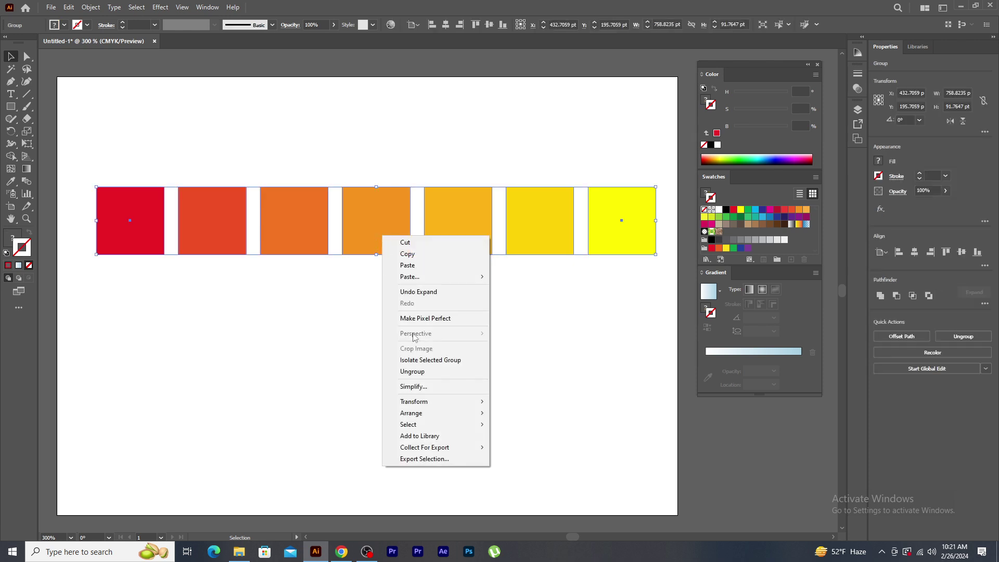
click(413, 371)
click(298, 312)
drag(208, 188, 208, 127)
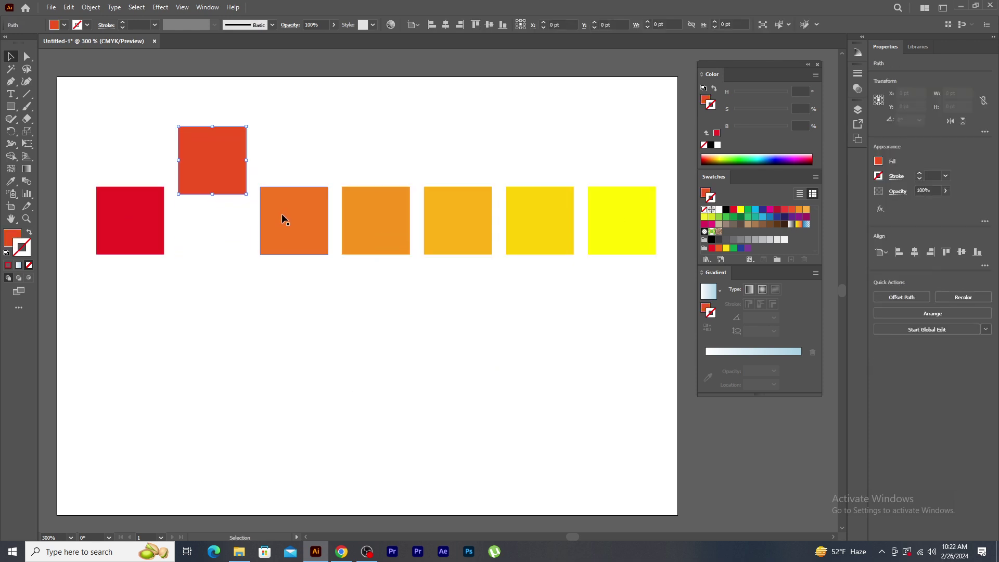
drag(282, 214, 282, 172)
drag(367, 210, 373, 181)
drag(476, 233, 480, 199)
drag(536, 225, 536, 252)
drag(618, 228, 621, 208)
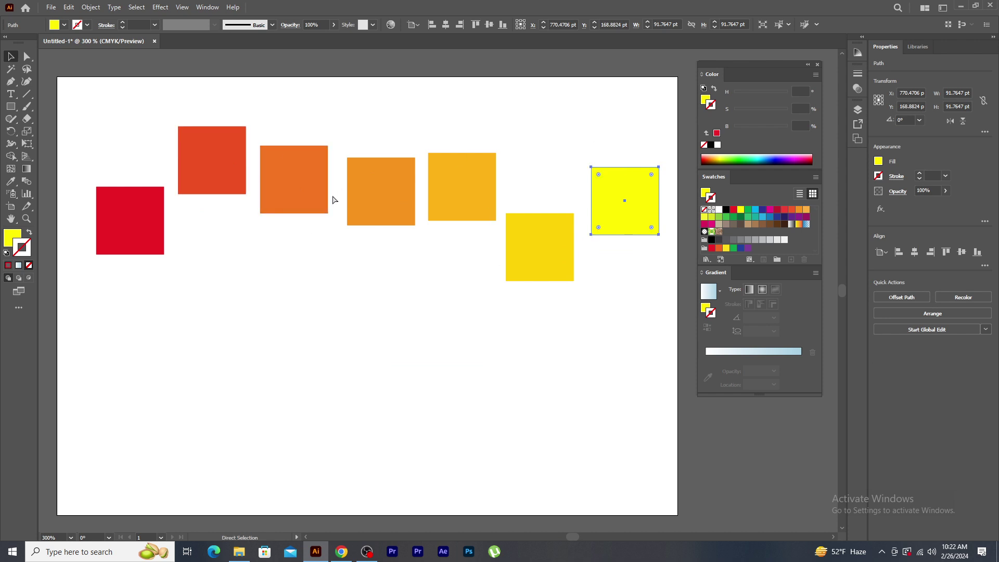
key(ctrl+z)
key(ctrl+z)
key(ctrl+z)
key(ctrl+z)
key(ctrl+z)
key(ctrl+z)
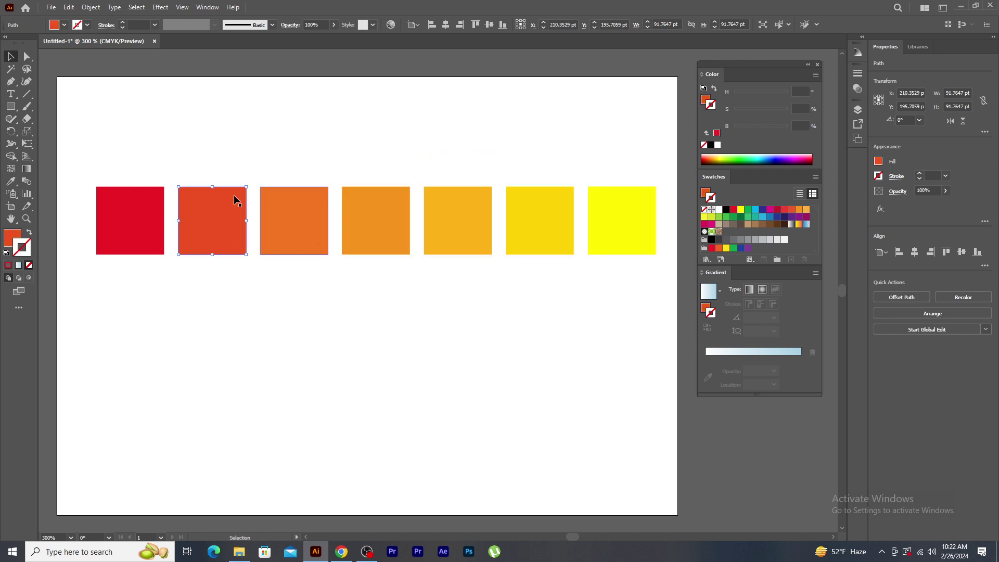
Regroup the seven squares, move the group to the top, and delete it
drag(74, 153, 648, 292)
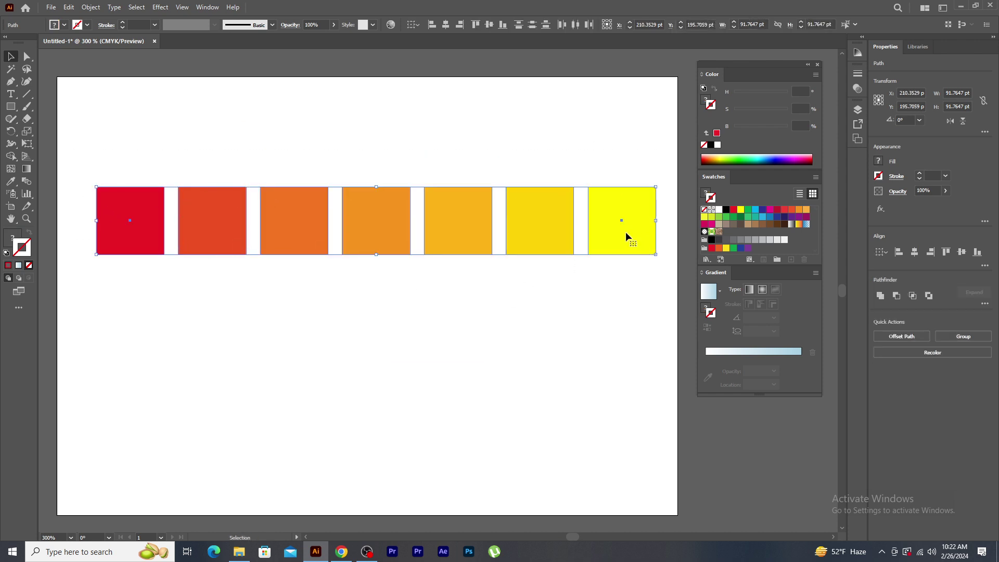
right_click(627, 234)
click(659, 346)
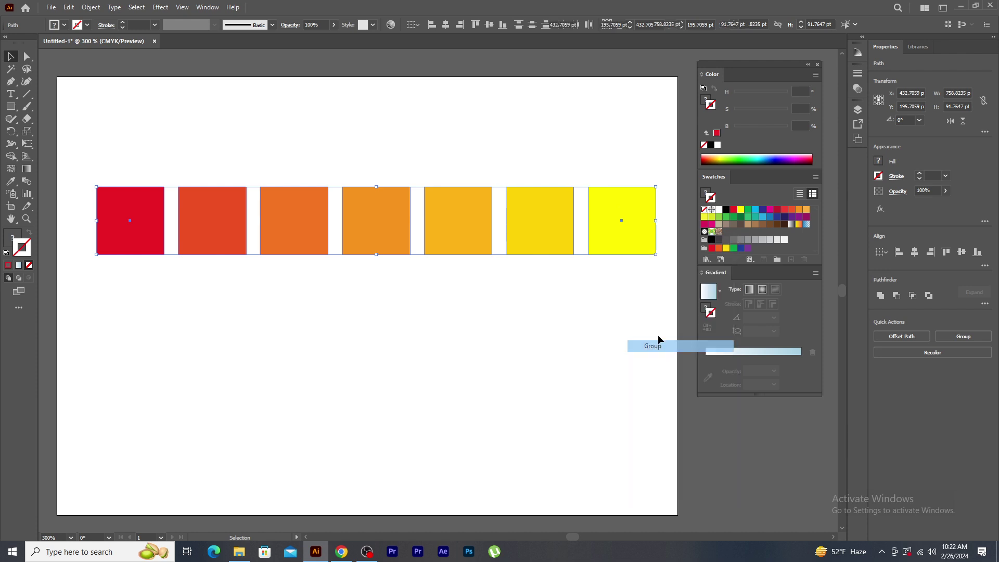
drag(546, 214, 542, 119)
click(532, 307)
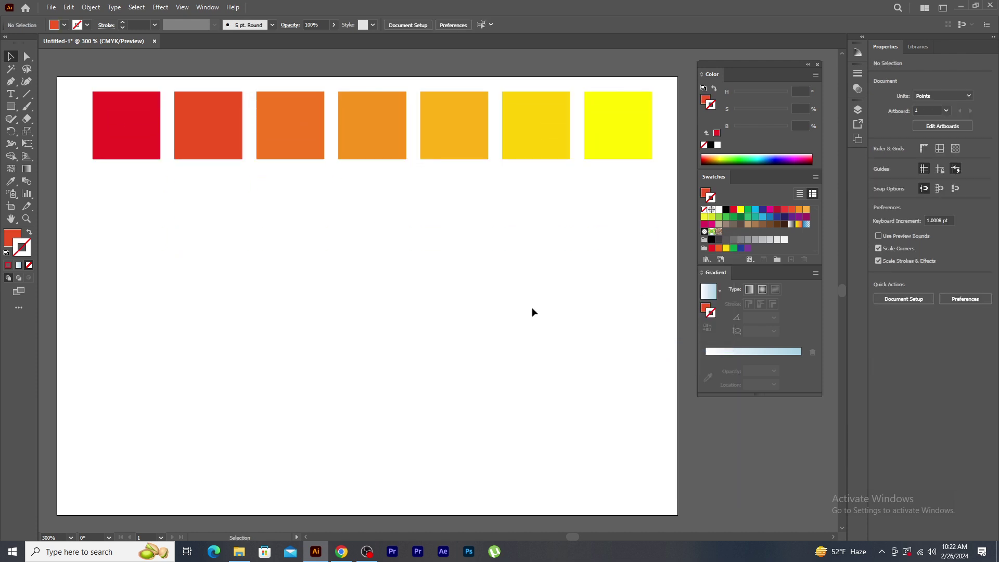
click(520, 139)
key(Delete)
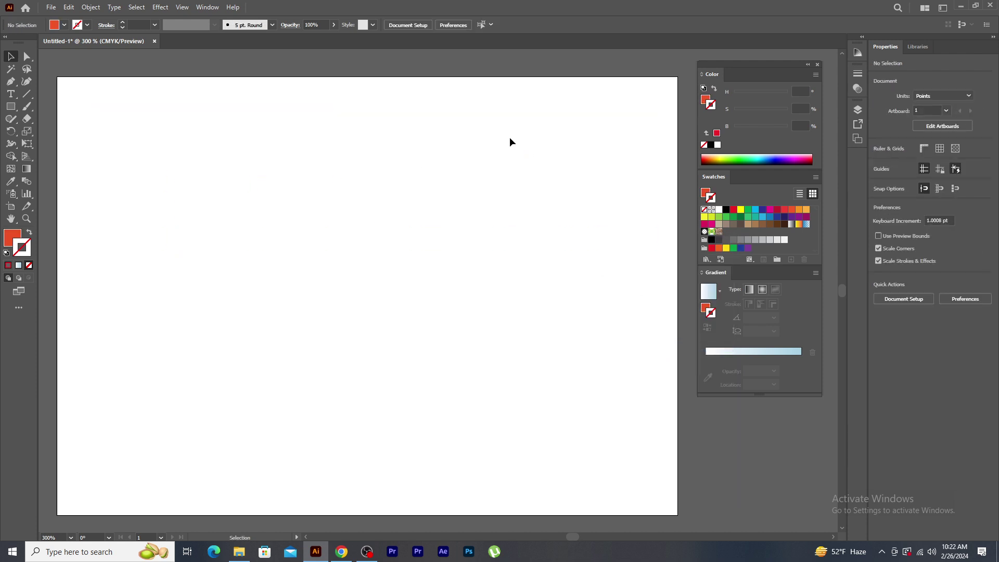
Draw a circle near the artboard's top left with the Ellipse Tool
drag(10, 106, 40, 130)
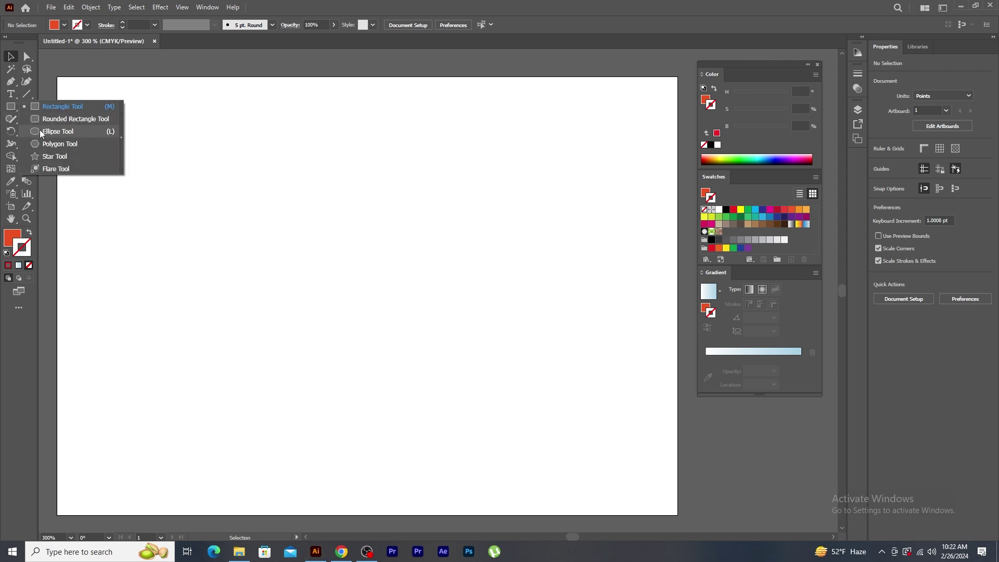
drag(157, 129, 116, 164)
key(v)
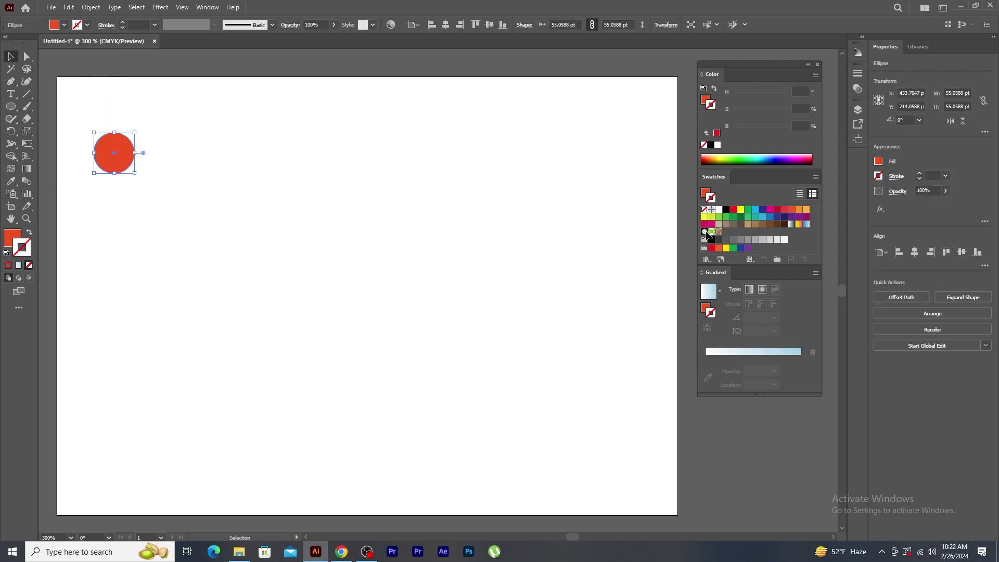
Give the circle a yellow-red gradient fill and no stroke, copy it right, and select both
click(800, 225)
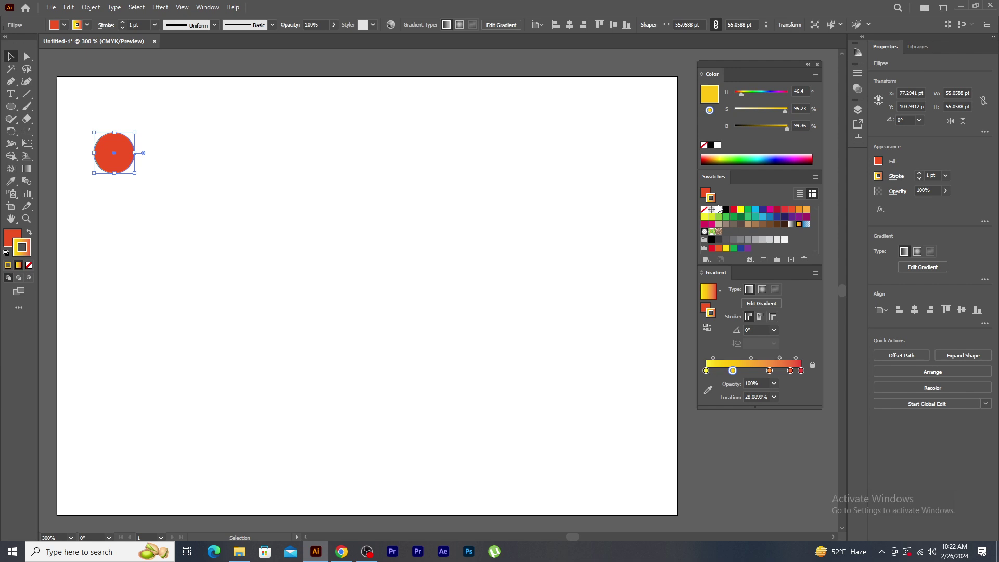
key(slash)
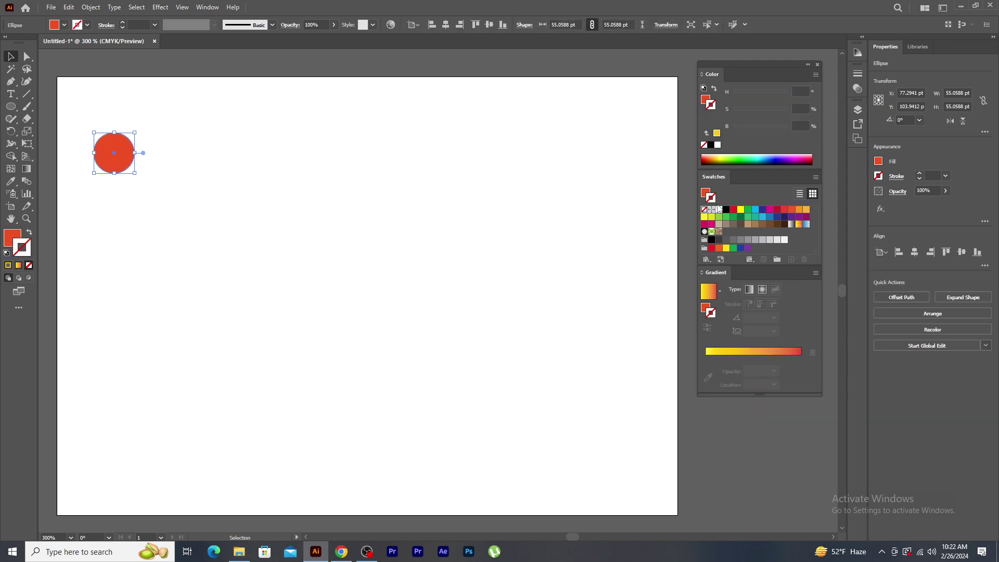
click(707, 193)
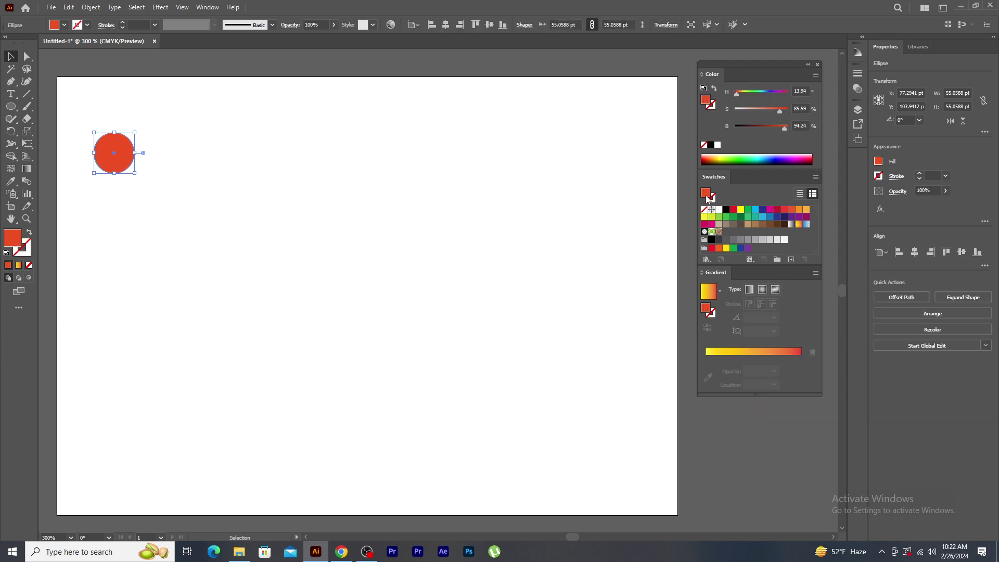
click(798, 225)
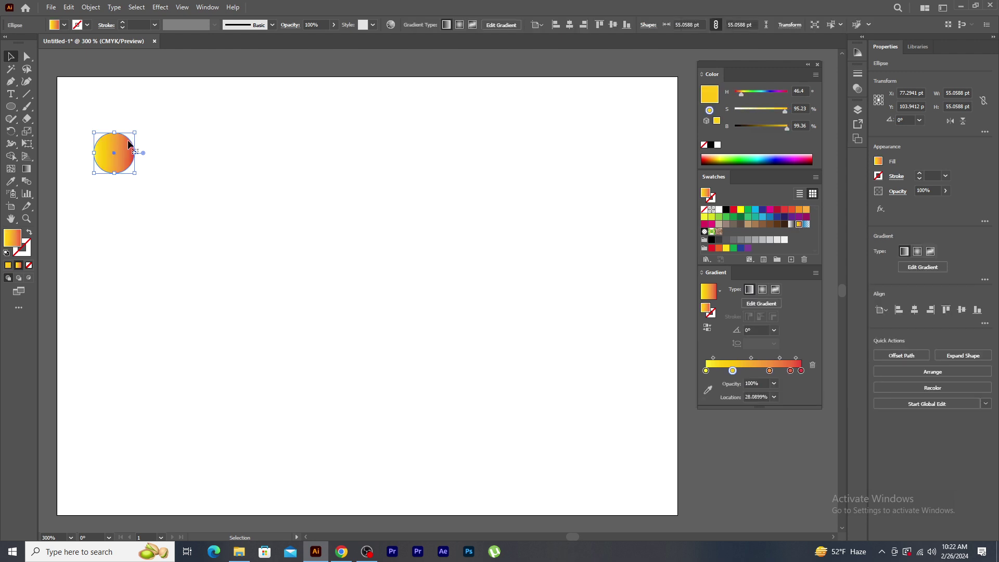
drag(123, 165, 644, 165)
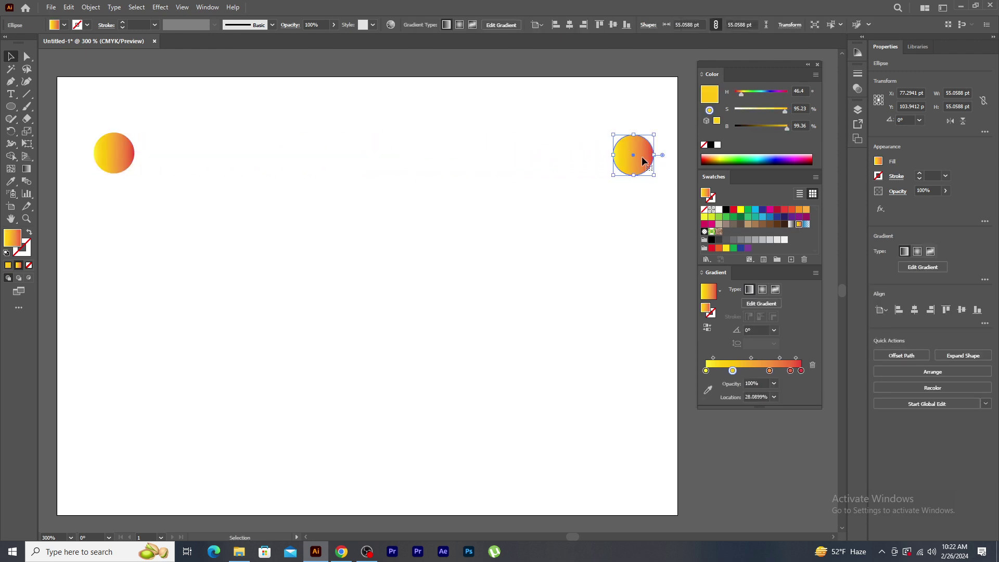
drag(76, 113, 655, 209)
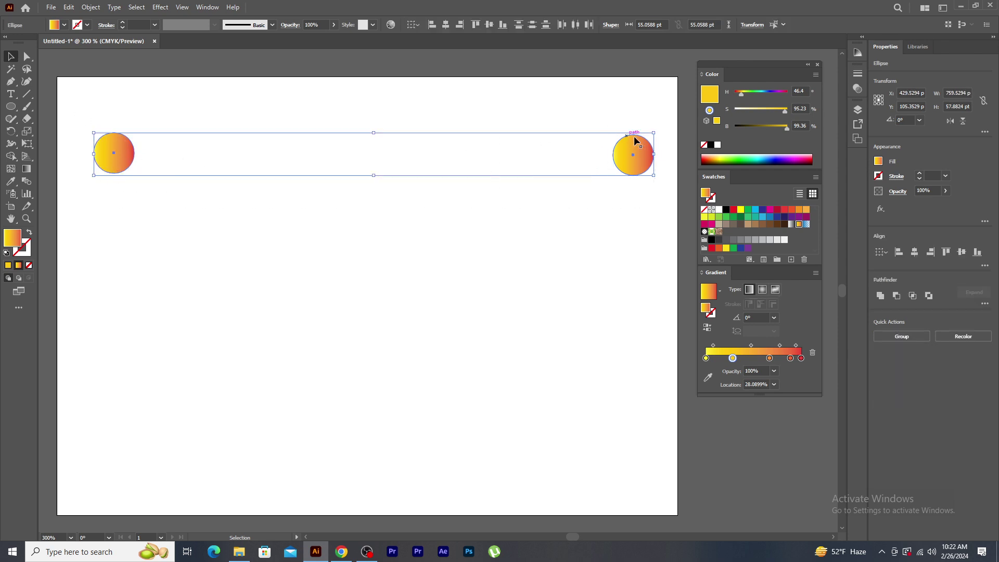
Align the two circles on their vertical centres and blend them together
click(962, 251)
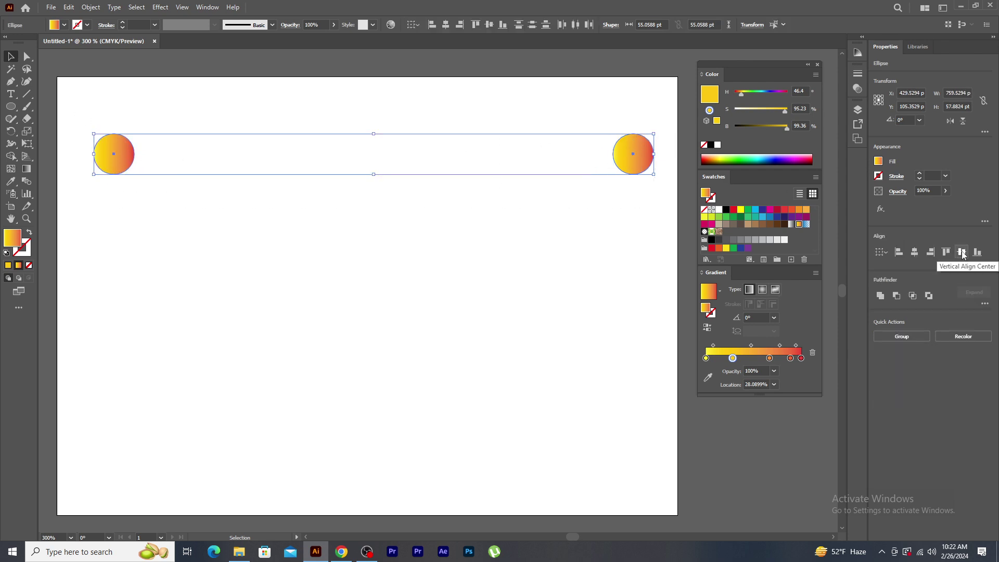
click(91, 7)
mouse_move(129, 324)
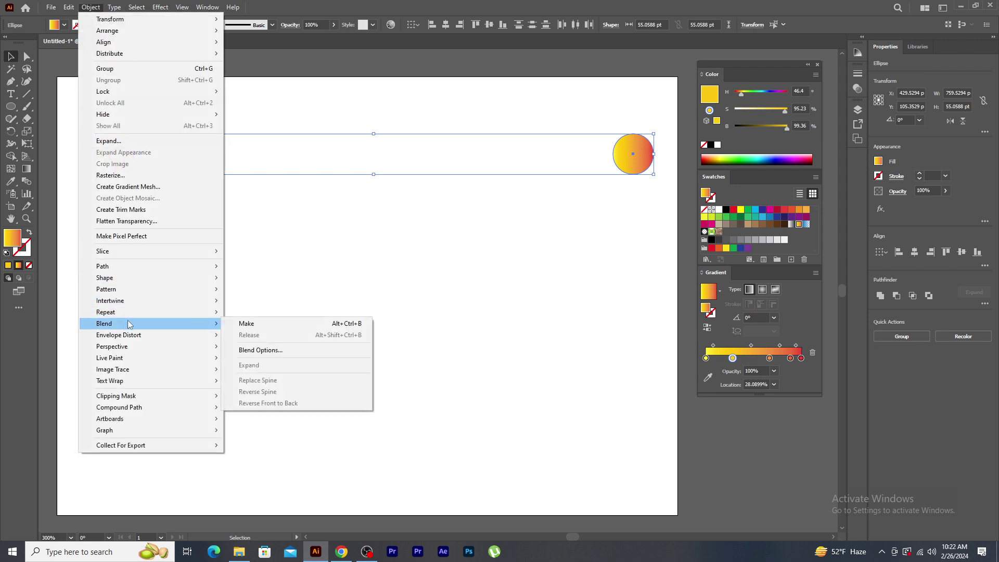
click(289, 324)
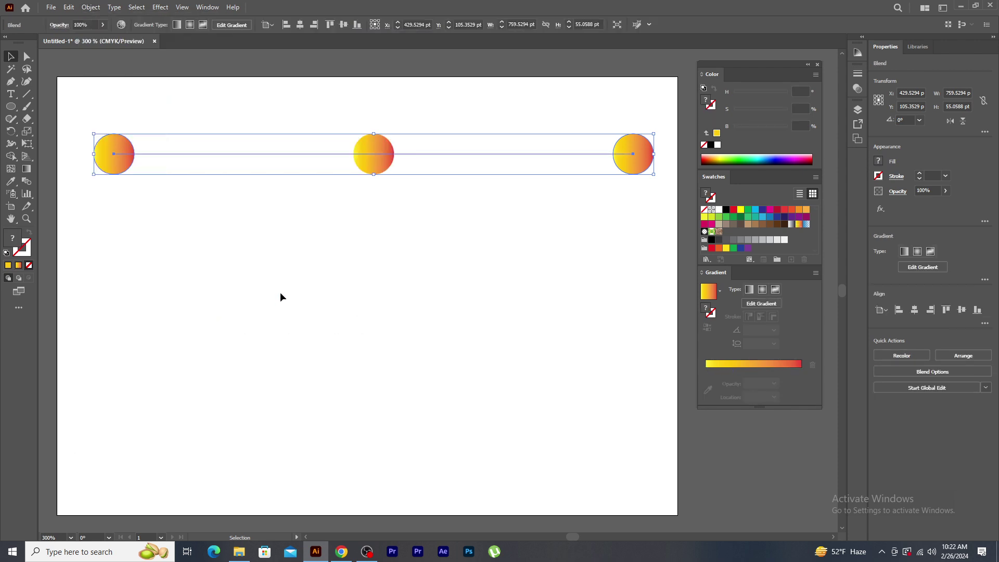
Set the blend's Specified Steps to 500 in Blend Options, previewing 250 first
click(91, 7)
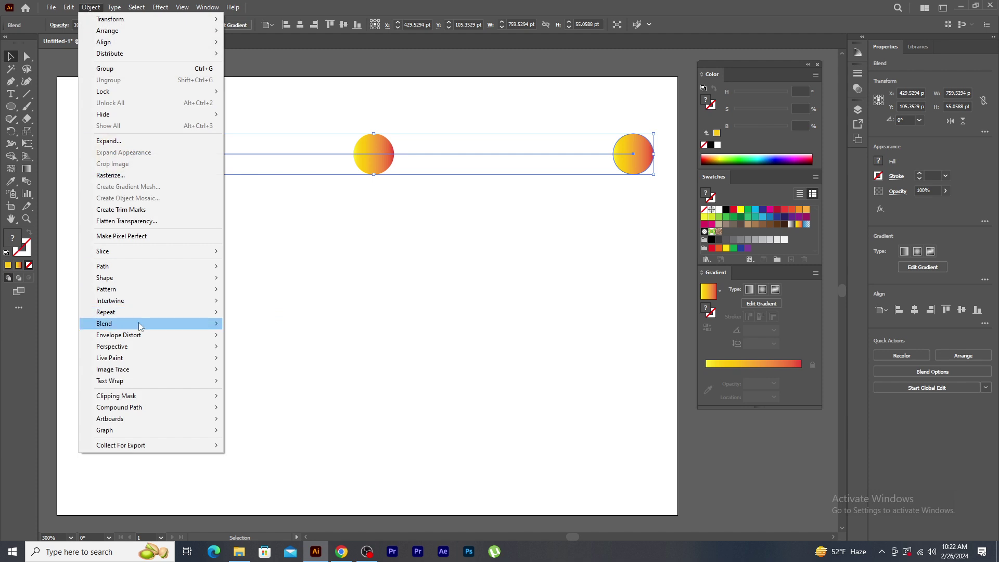
mouse_move(145, 323)
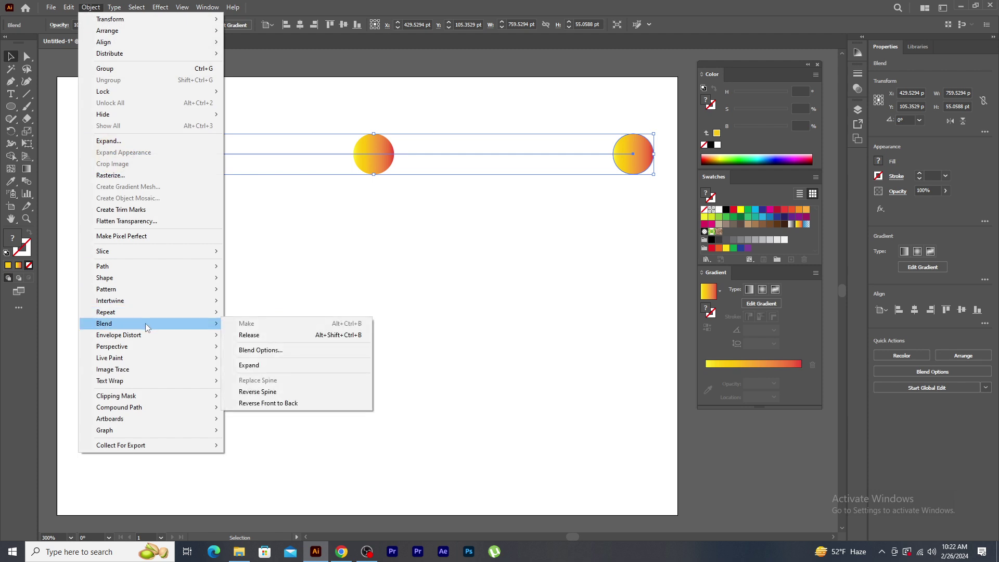
click(295, 351)
click(742, 132)
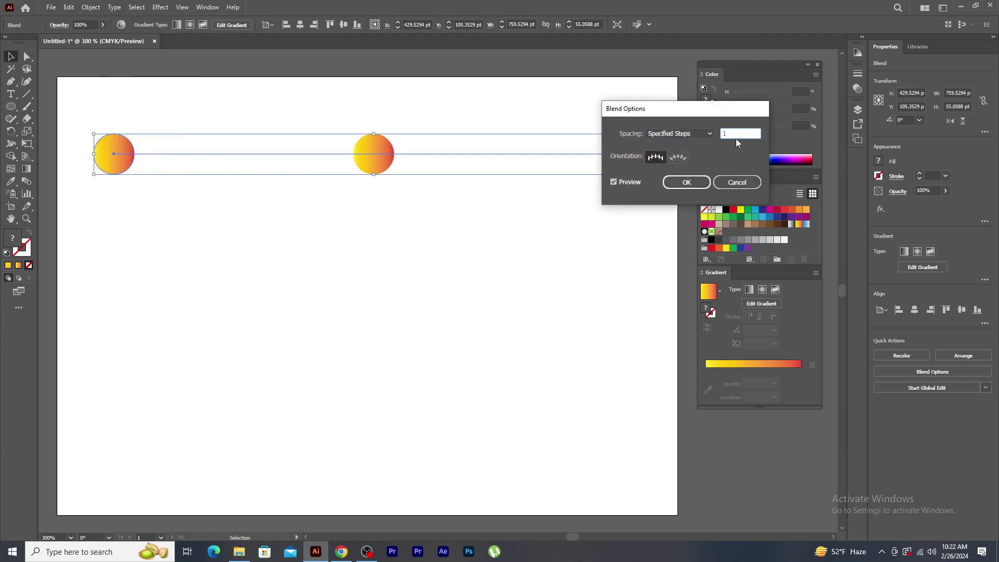
key(Up)
key(Up)
key(Up)
key(Up)
key(Up)
key(Up)
key(Up)
key(Up)
key(Up)
key(Up)
key(Up)
key(Up)
key(Up)
key(Up)
key(Up)
key(Up)
key(Up)
key(Up)
key(Up)
key(Up)
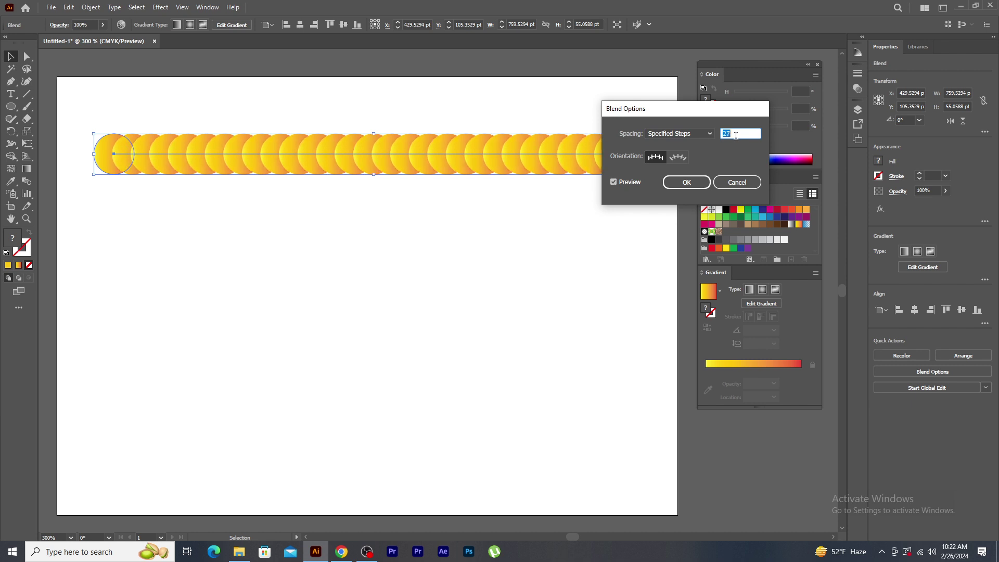
key(Up)
key(Up)
key(Up)
key(Up)
key(Up)
key(Up)
key(Up)
key(Up)
key(Up)
key(Up)
key(Up)
key(Up)
key(Up)
key(Up)
drag(714, 107, 532, 257)
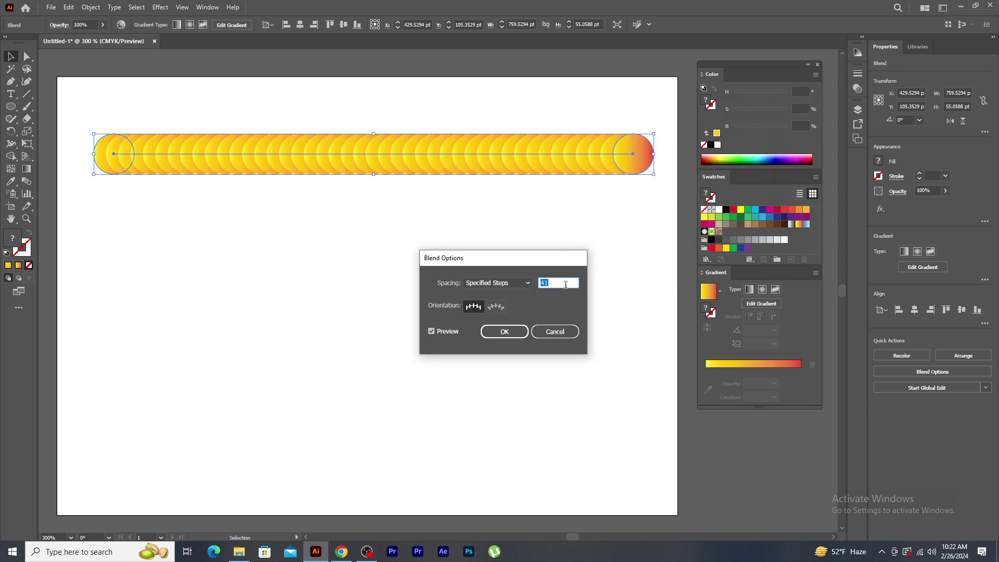
text(250)
key(Tab)
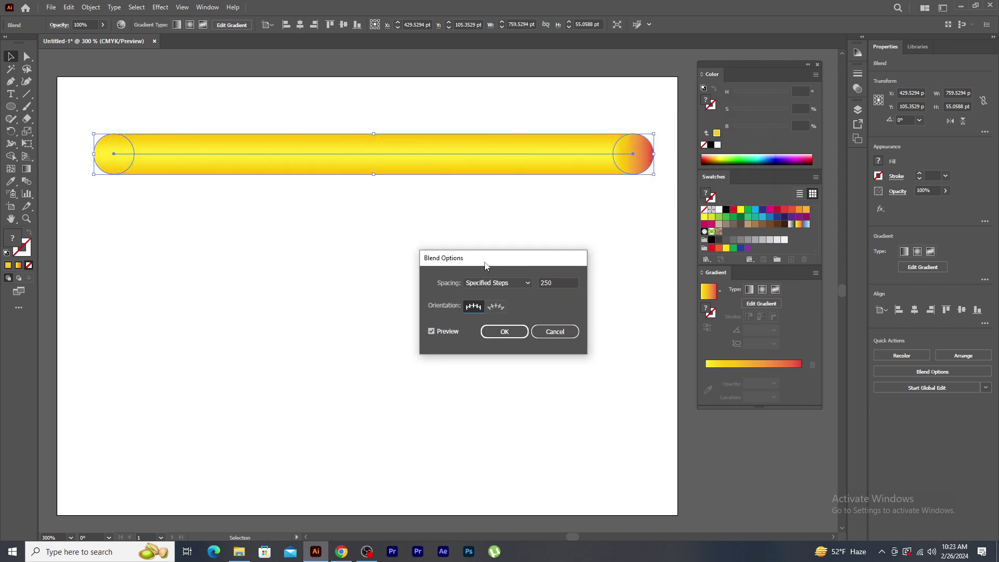
double_click(563, 283)
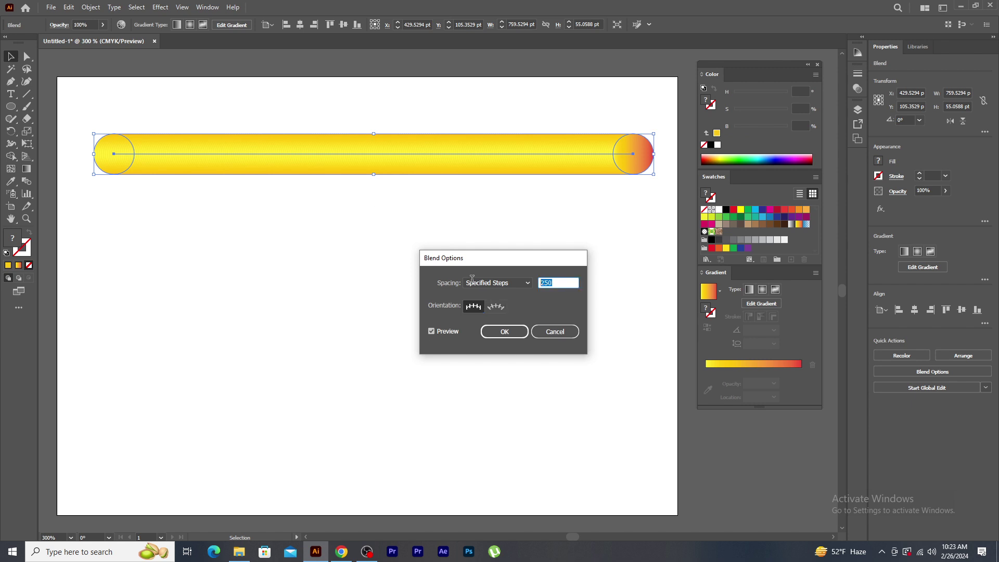
text(500)
key(Tab)
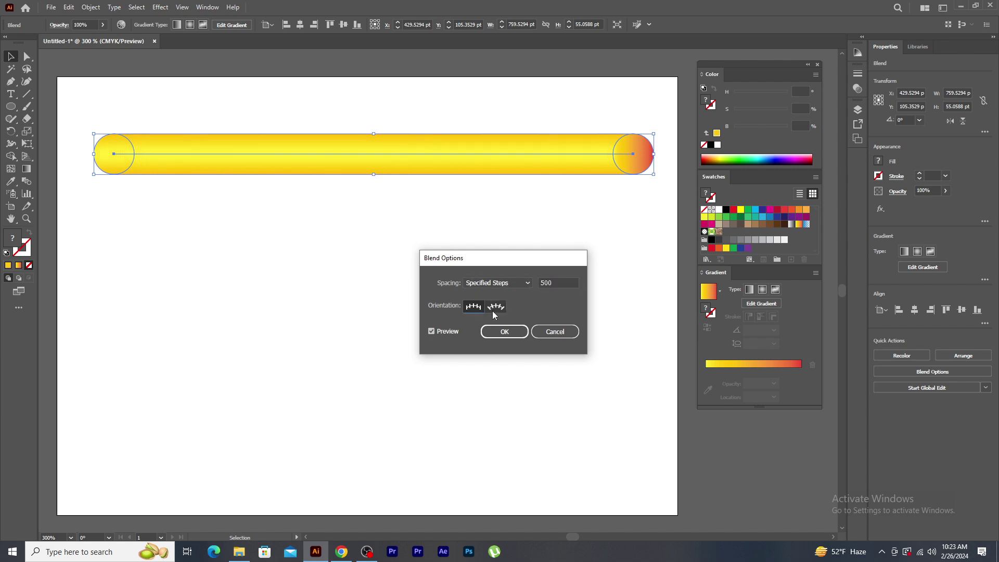
click(506, 338)
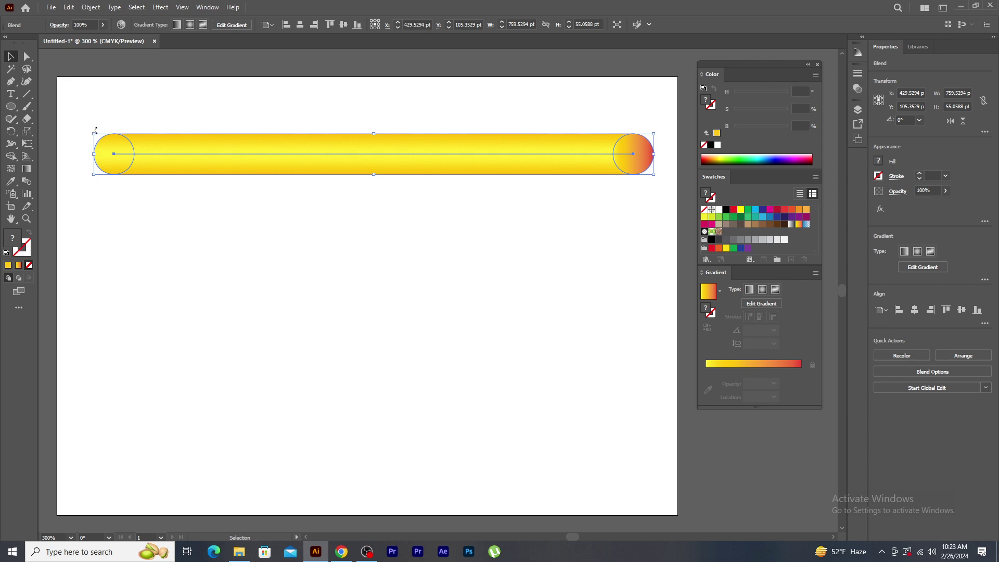
Draw a wavy curve with the Pen tool, with a yellow stroke and no fill
click(10, 81)
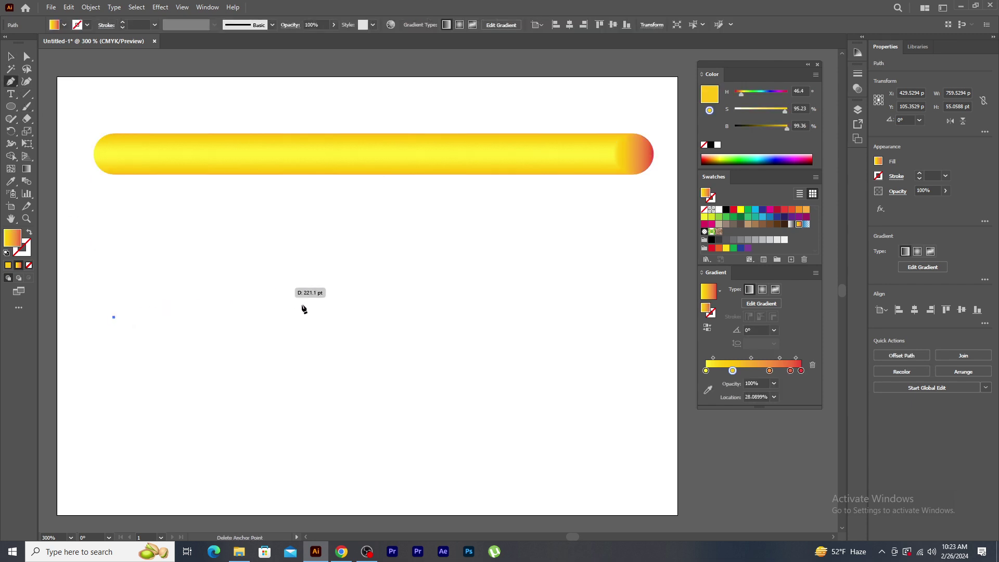
drag(274, 287, 375, 330)
drag(575, 283, 648, 237)
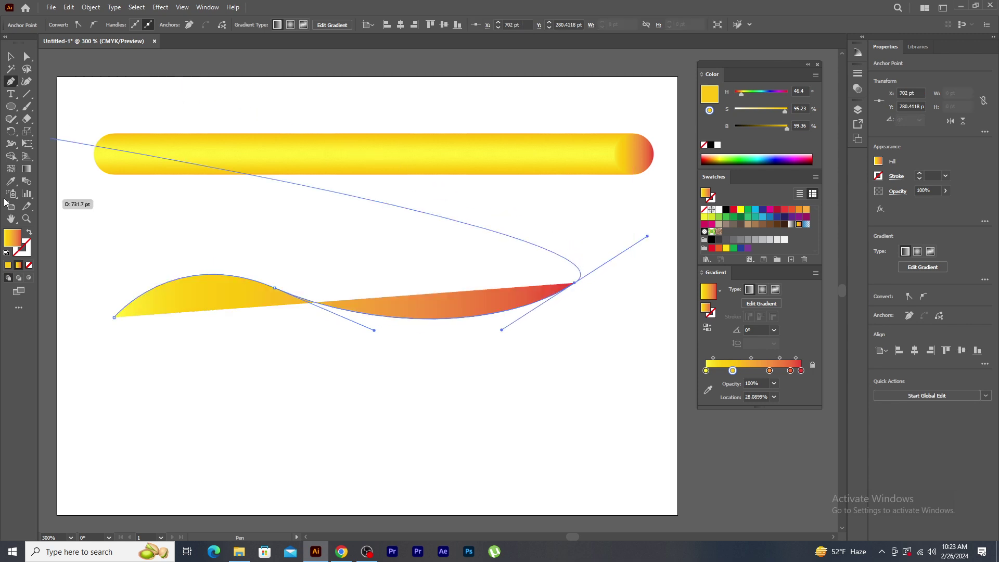
click(29, 266)
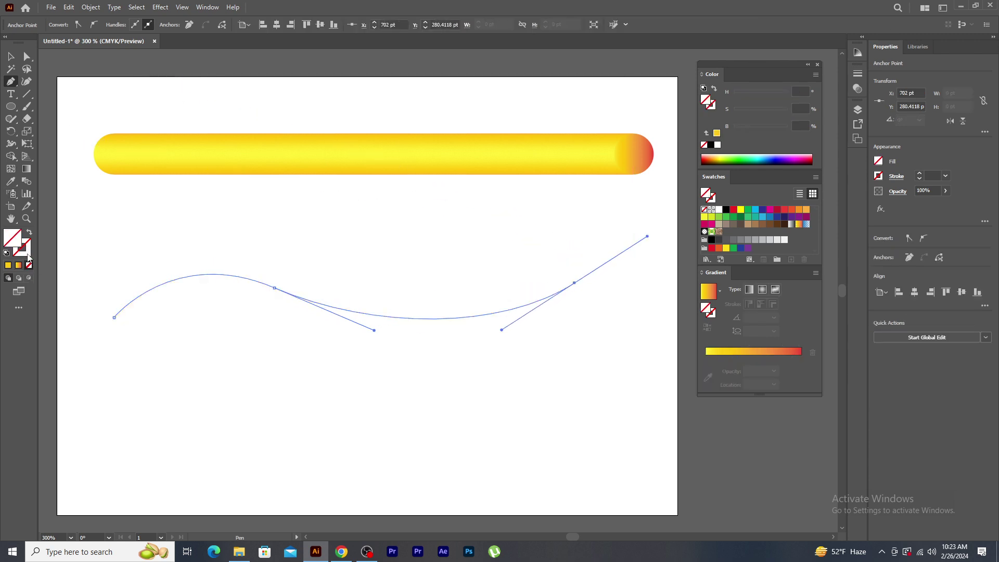
click(8, 265)
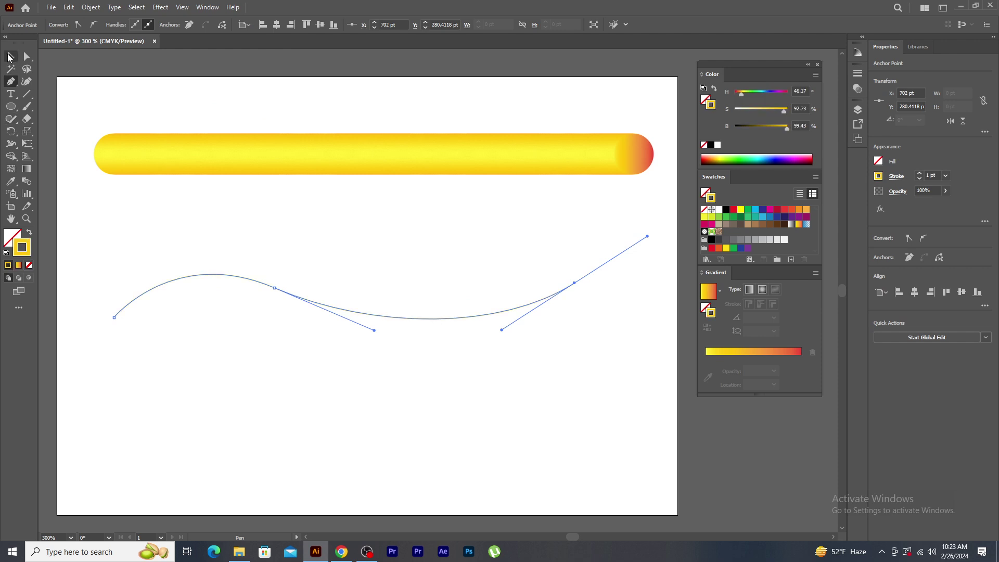
click(10, 56)
click(326, 324)
drag(448, 319, 458, 322)
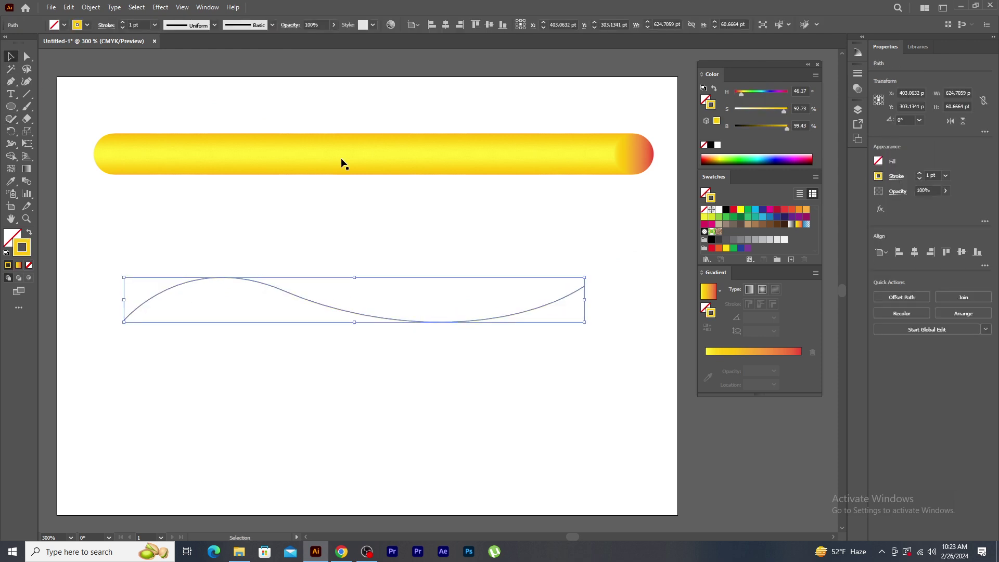
Select the tube blend and the curve, and apply Object > Blend > Replace Spine
drag(332, 117, 444, 312)
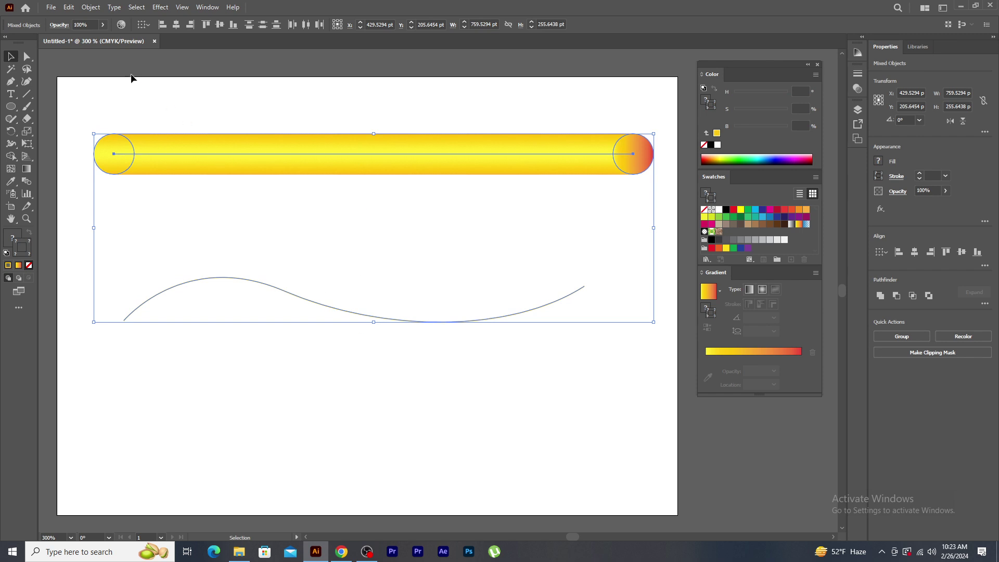
click(95, 12)
mouse_move(136, 323)
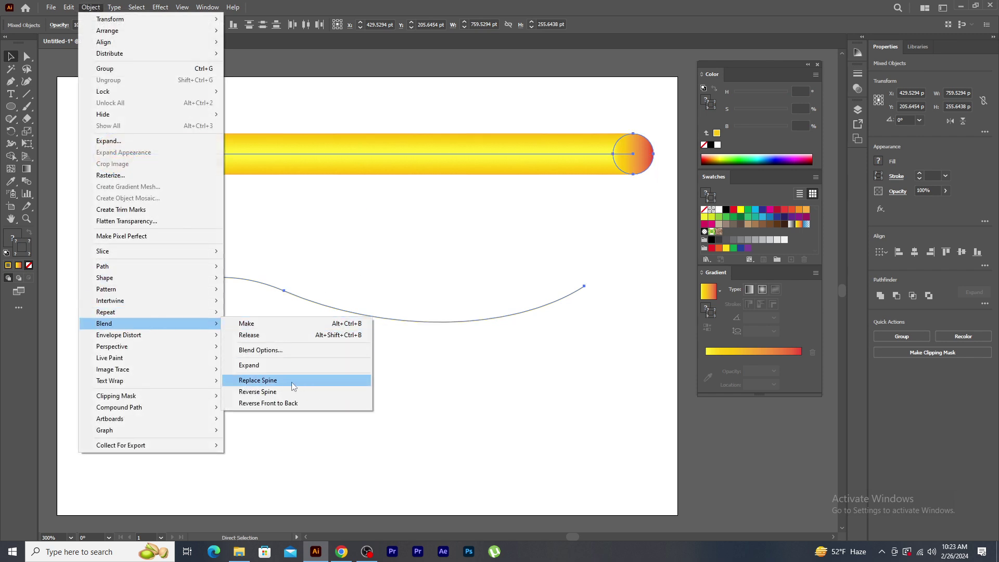
click(291, 382)
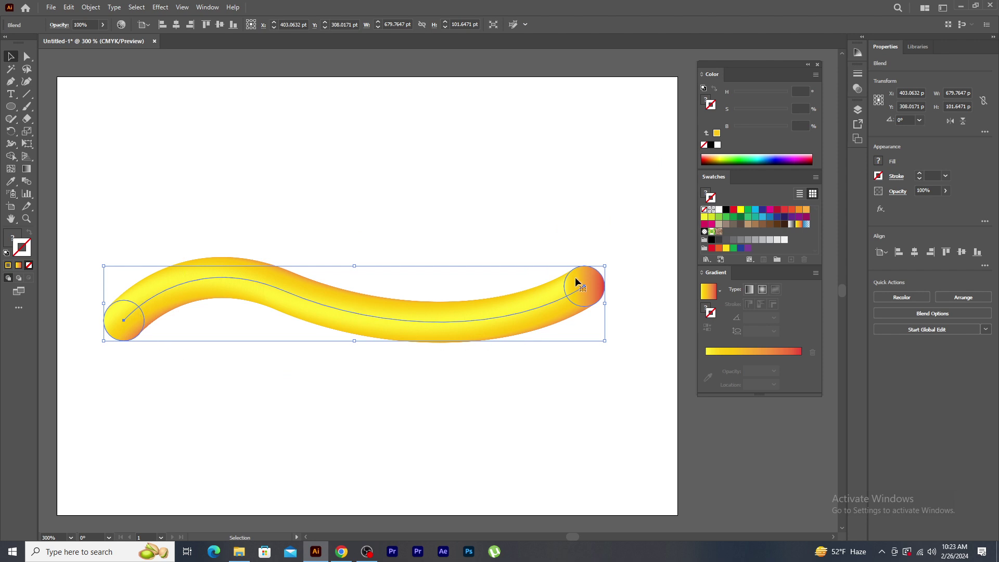
Shrink the blend's right end circle so the tube tapers to a thin tip
click(26, 56)
click(540, 178)
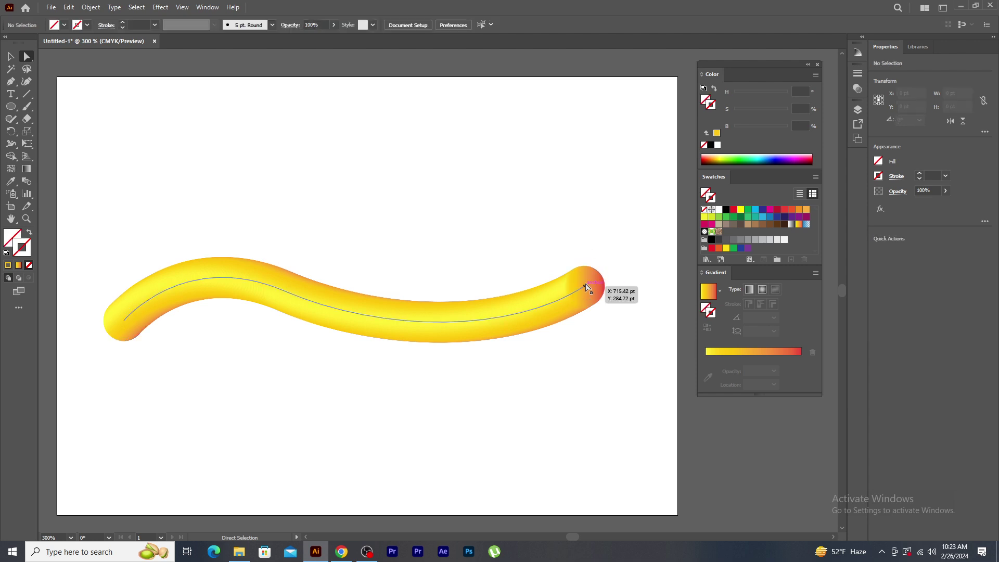
click(586, 286)
click(10, 55)
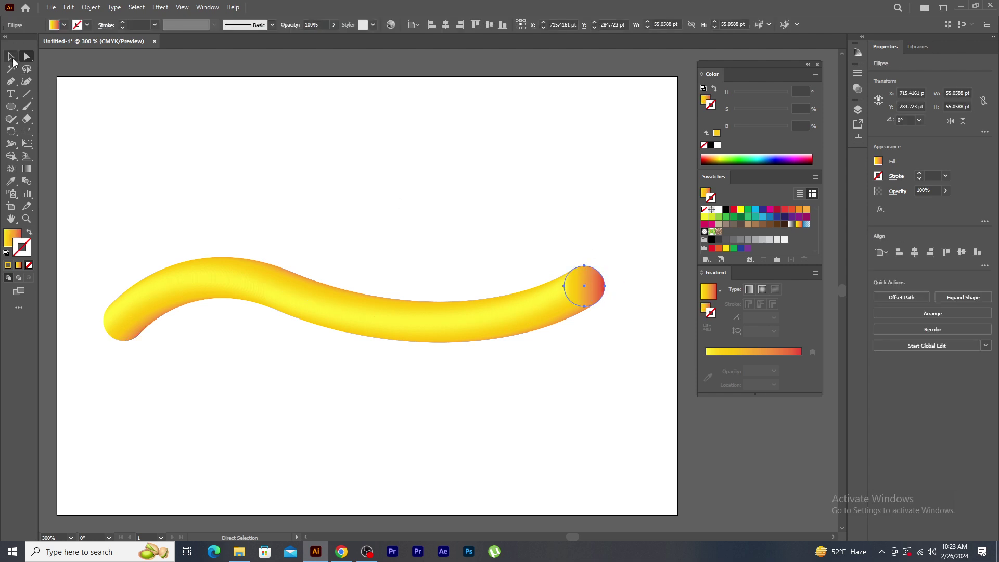
drag(605, 272, 592, 290)
click(396, 116)
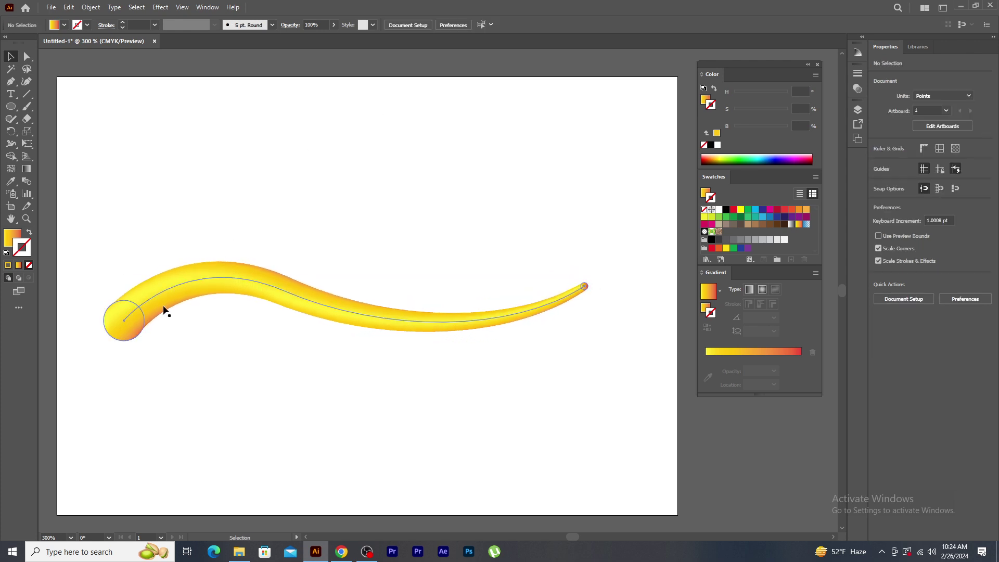
Rotate the blend's left end circle so its gradient turns red
click(131, 327)
click(26, 56)
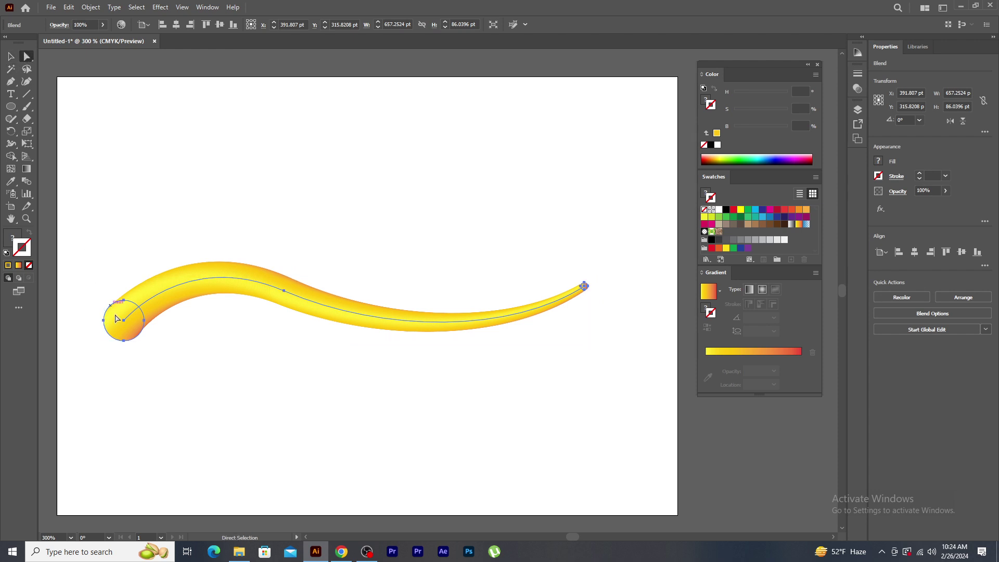
key(ctrl+h)
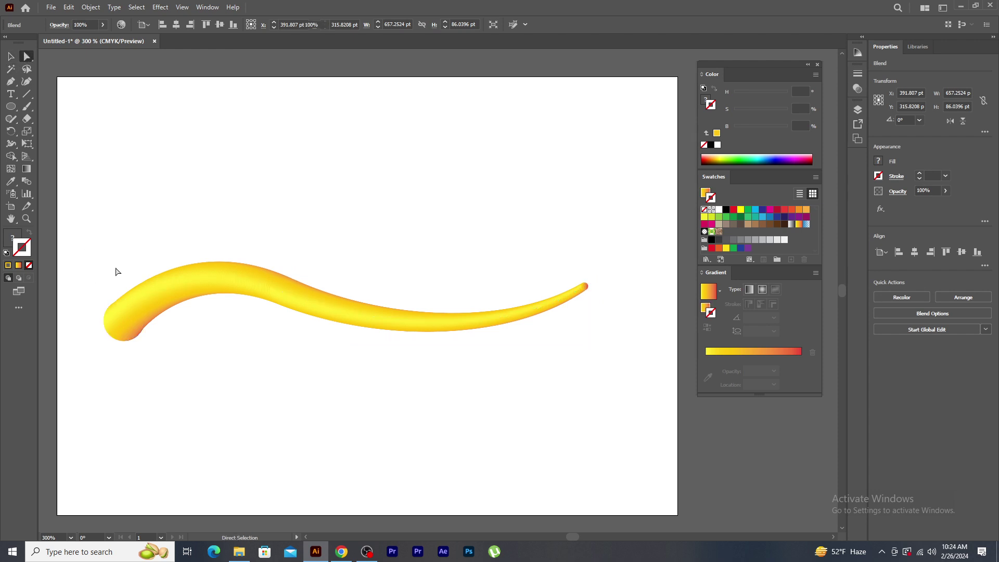
click(111, 308)
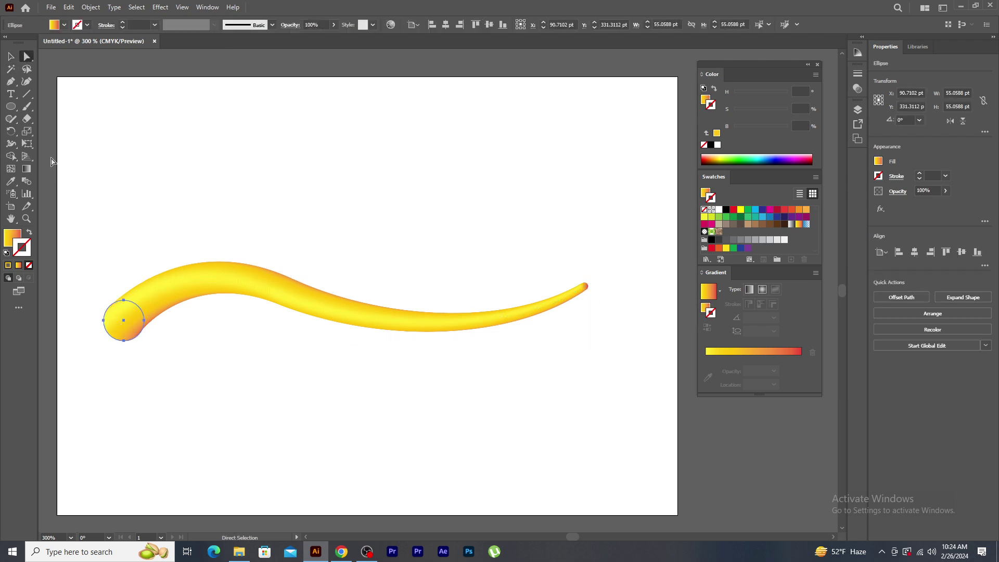
key(v)
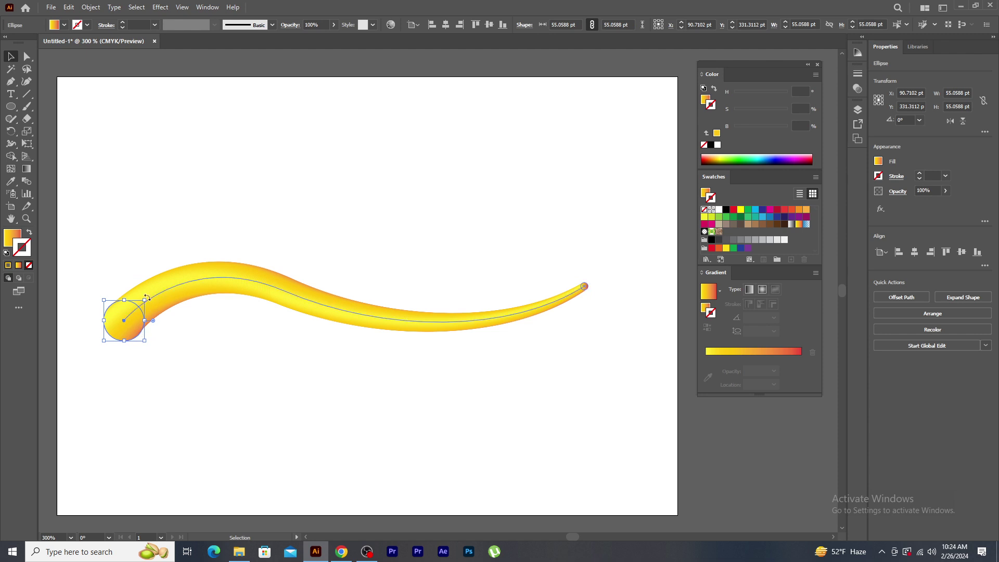
drag(147, 298, 89, 399)
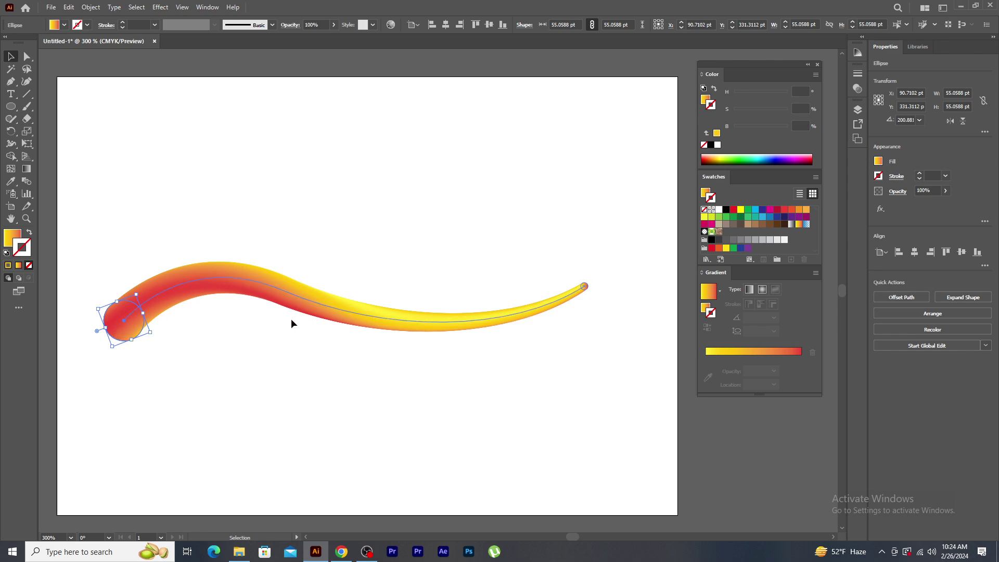
click(467, 136)
Move the tube blend off the artboard to the left and scale it down
key(ctrl+minus)
key(ctrl+minus)
mouse_move(313, 289)
mouse_down()
mouse_move(70, 333)
mouse_move(79, 320)
mouse_up()
mouse_move(238, 318)
mouse_down()
mouse_move(185, 314)
mouse_move(202, 319)
mouse_up()
click(375, 268)
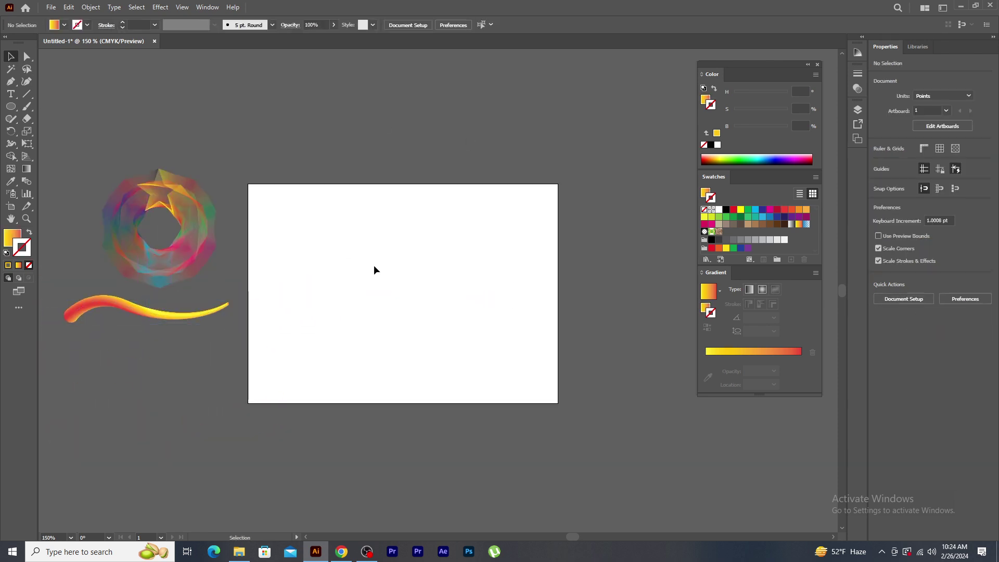
Draw a small circle near the artboard's left edge and fill it red
key(ctrl+plus)
key(ctrl+plus)
scroll(61, 159, down, 1)
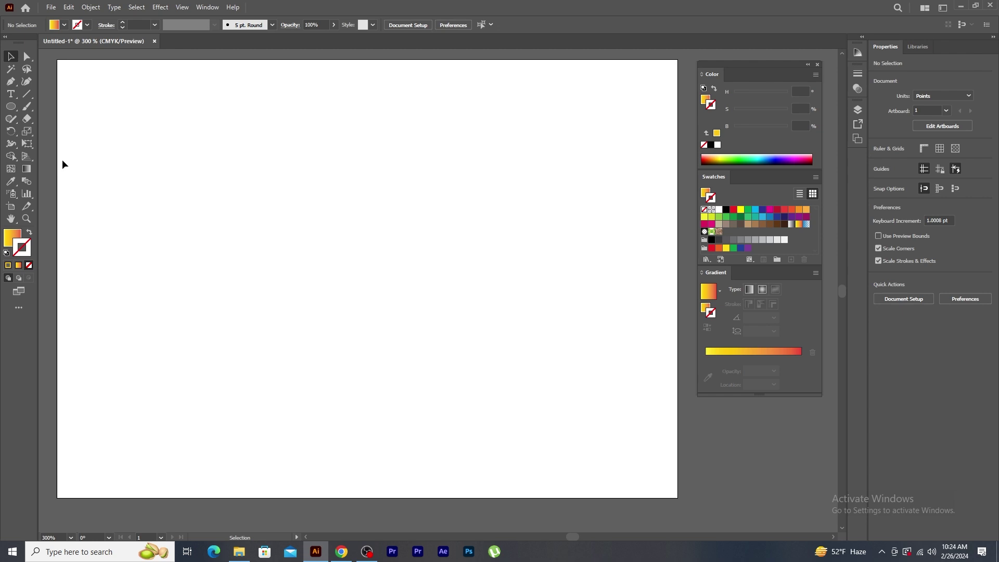
click(11, 107)
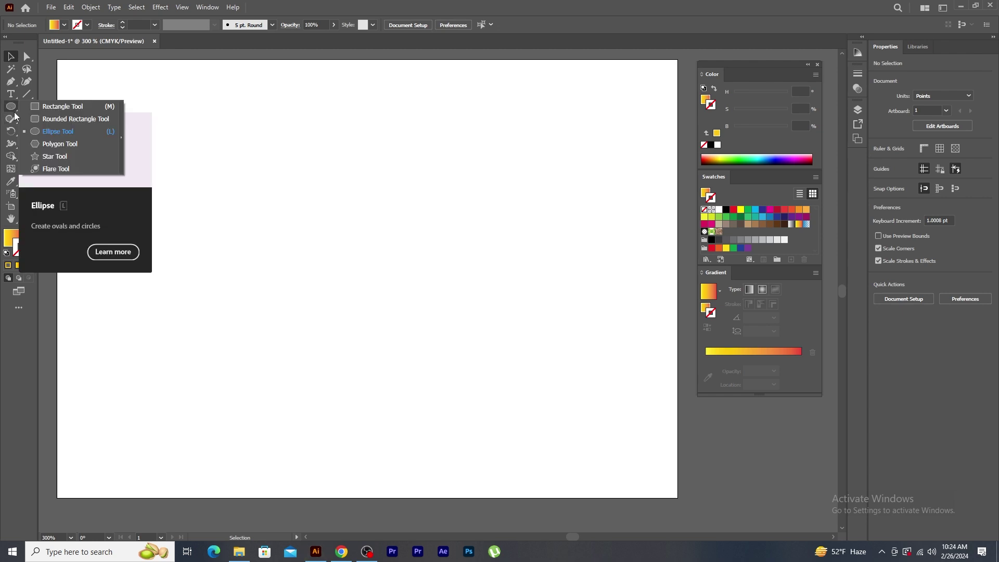
click(47, 132)
drag(116, 196, 131, 210)
key(v)
click(62, 26)
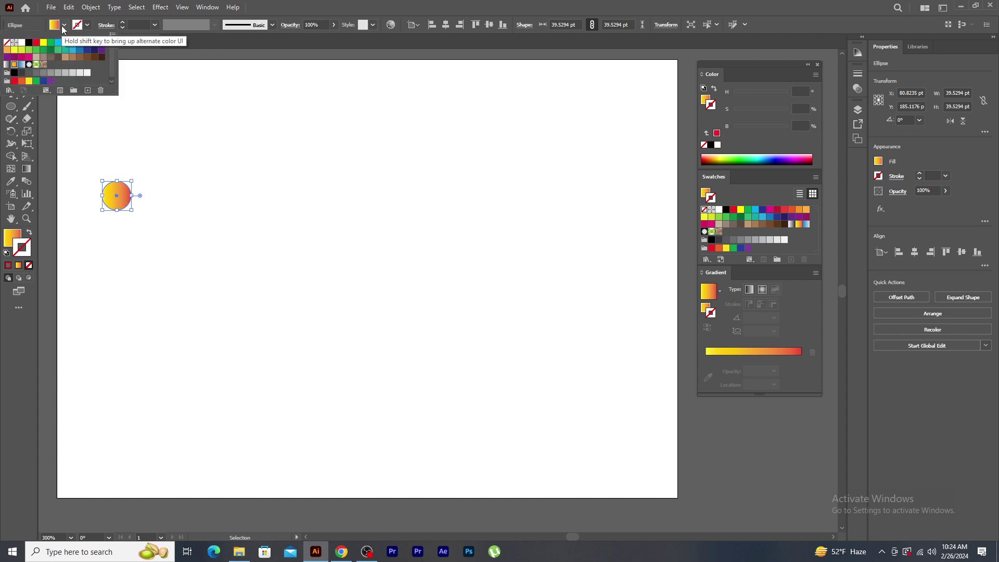
click(36, 42)
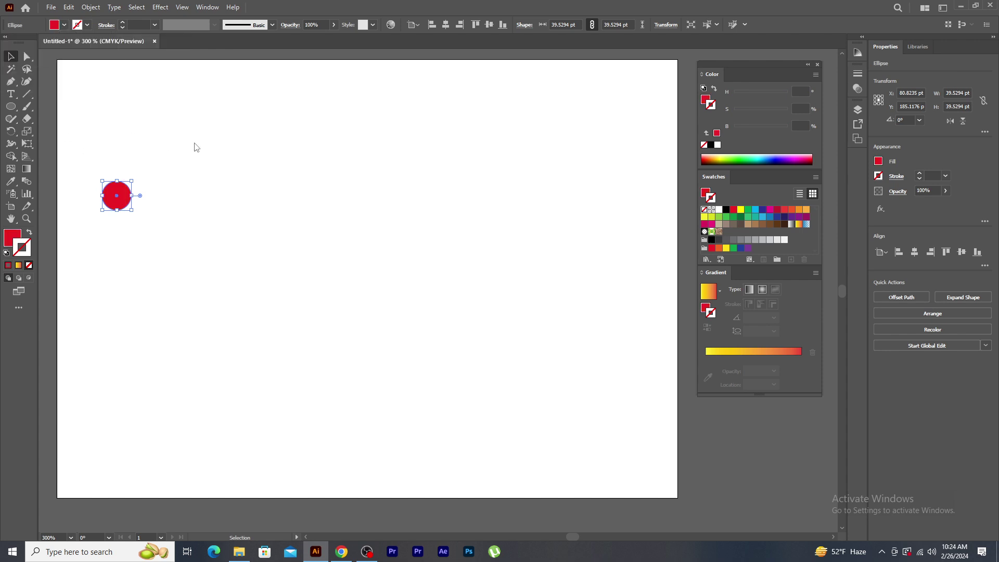
Alt-drag a copy to the right edge and align both circles on vertical centres
drag(121, 205, 633, 212)
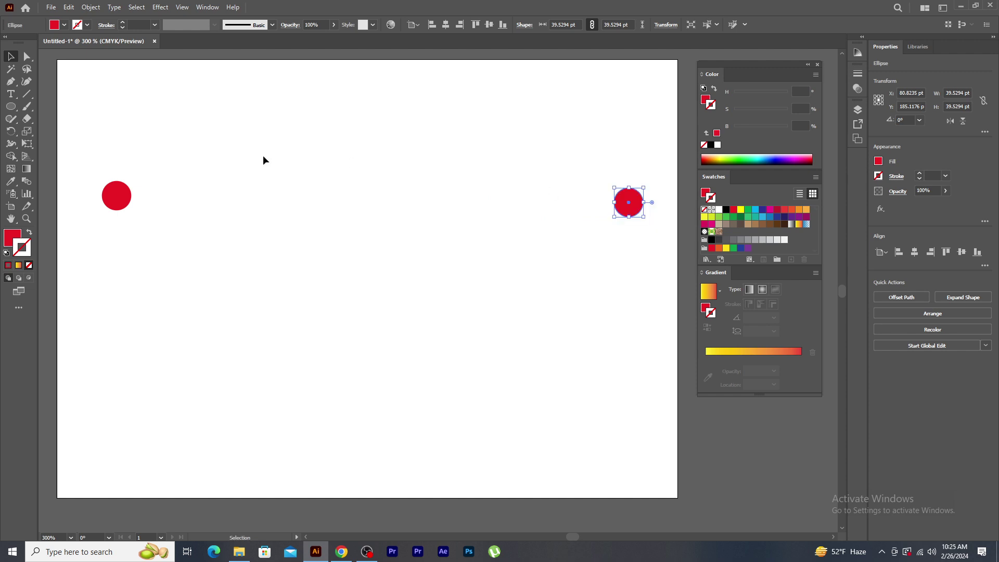
drag(78, 154, 696, 251)
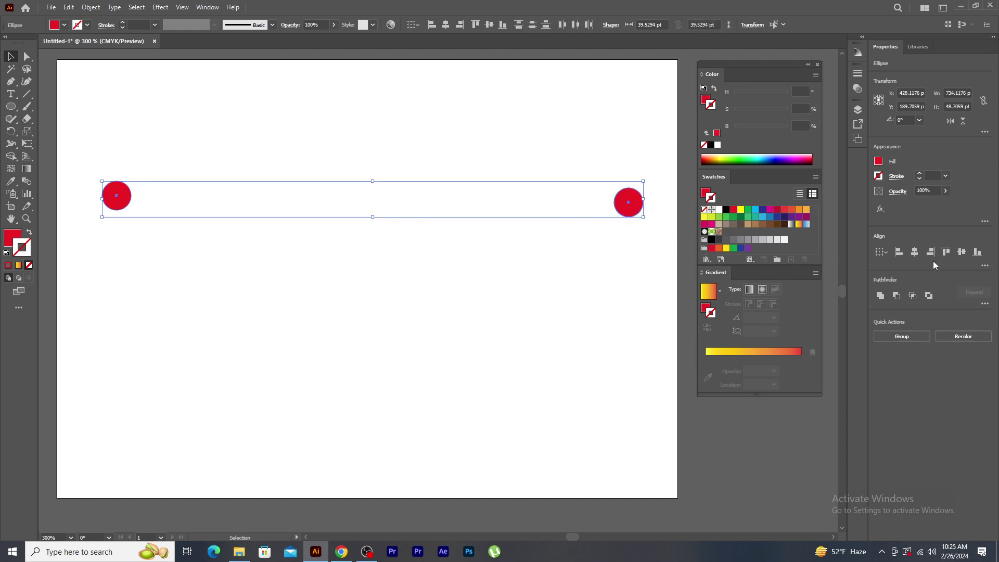
click(962, 255)
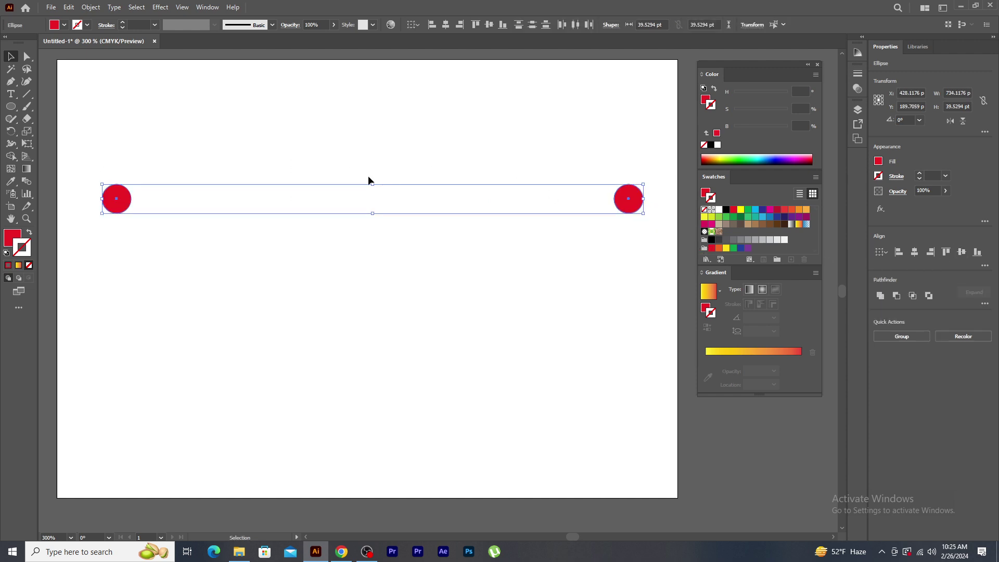
Blend the two red circles with Object > Blend > Make
click(91, 7)
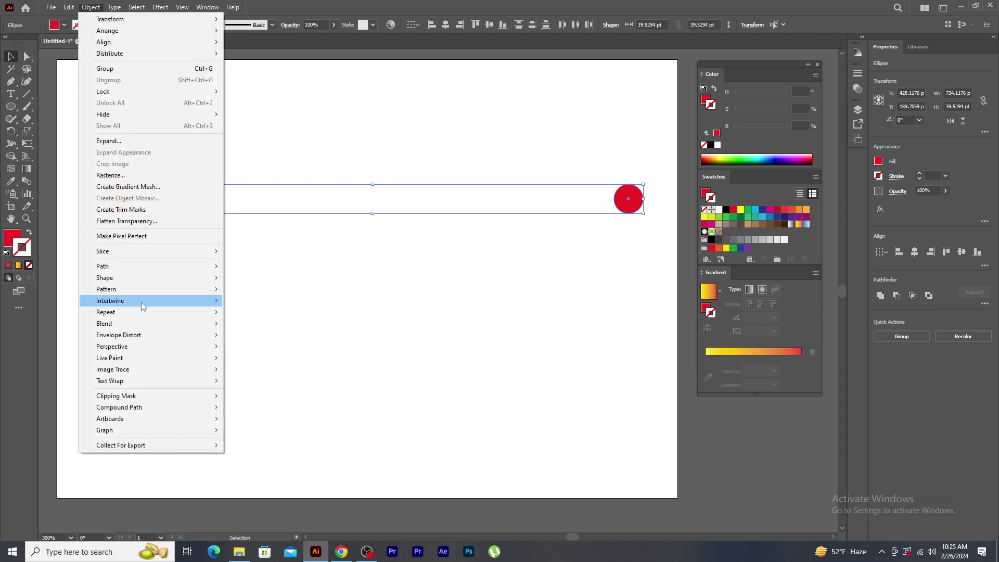
mouse_move(138, 321)
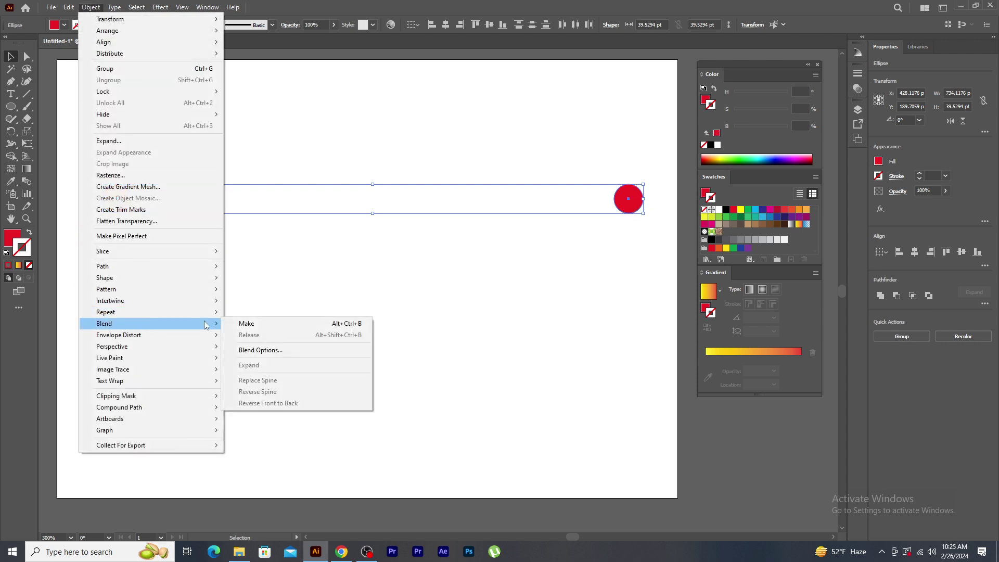
click(273, 321)
Set the blend to 16 Specified Steps and move the circle row to the artboard's top
click(92, 8)
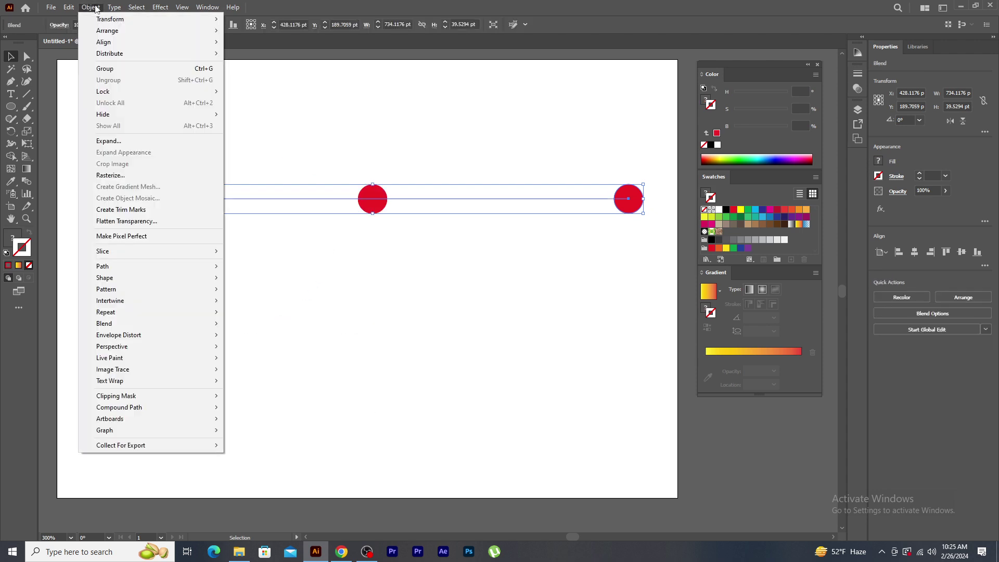
mouse_move(139, 320)
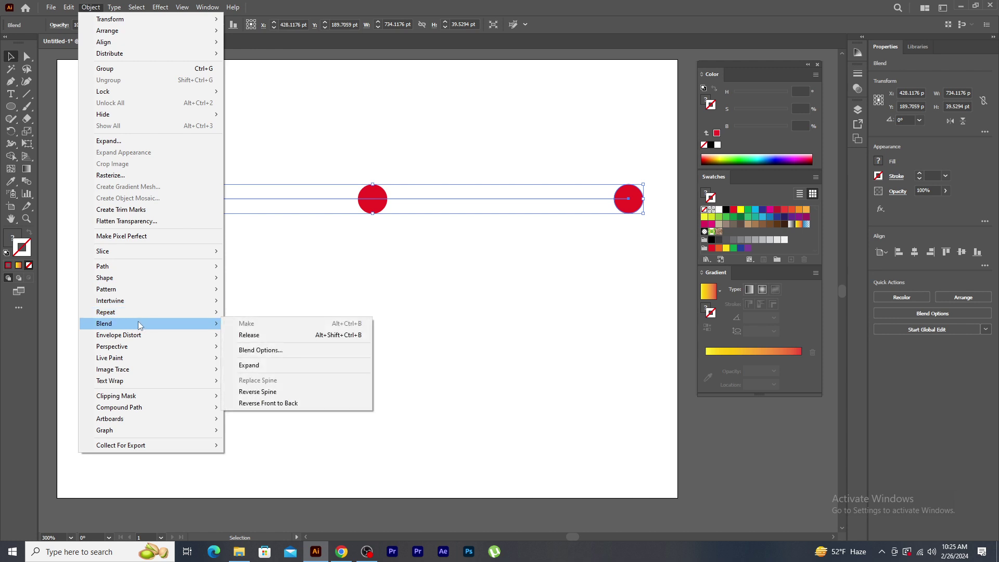
click(260, 350)
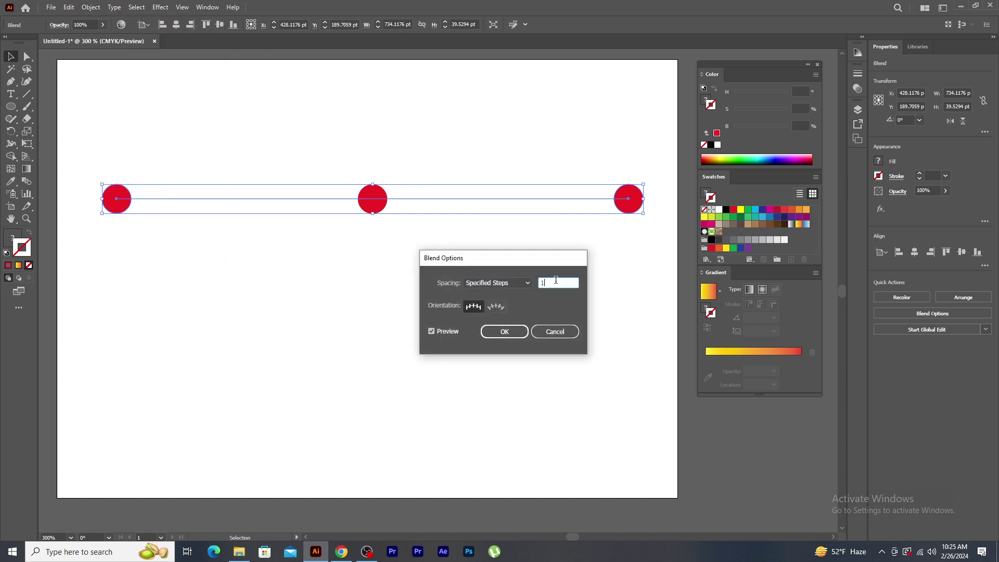
scroll(555, 286, up, 15)
click(493, 330)
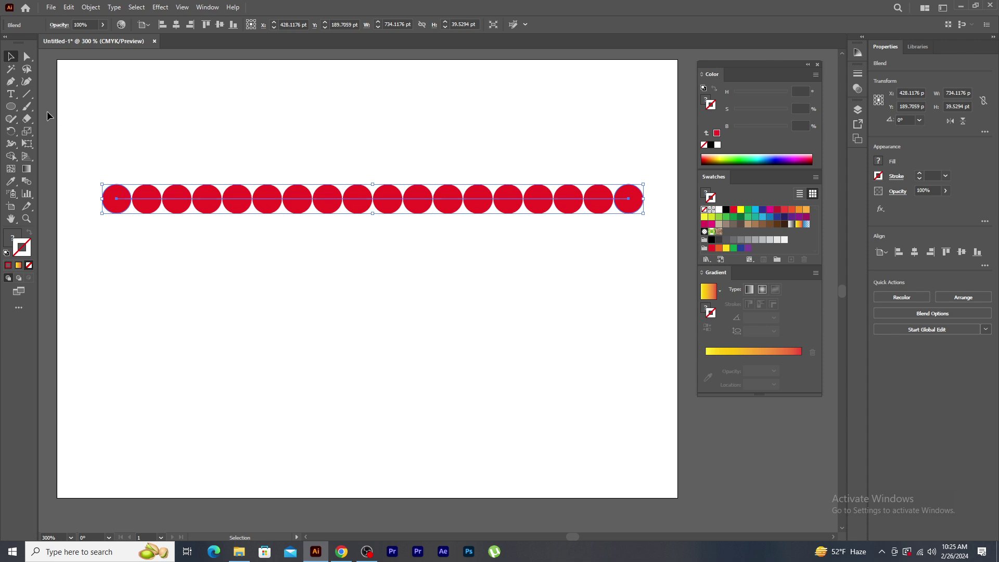
drag(277, 206, 280, 116)
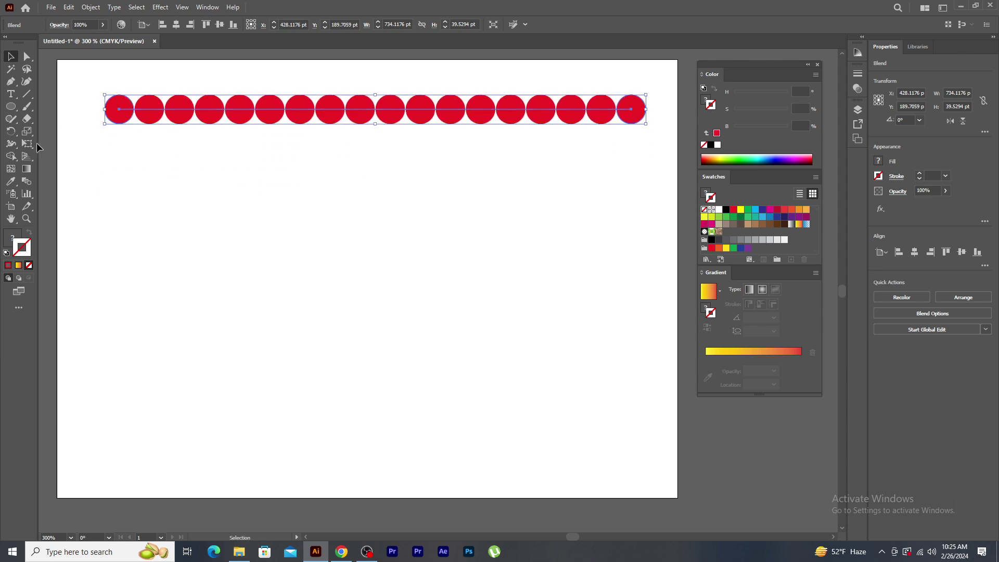
click(27, 94)
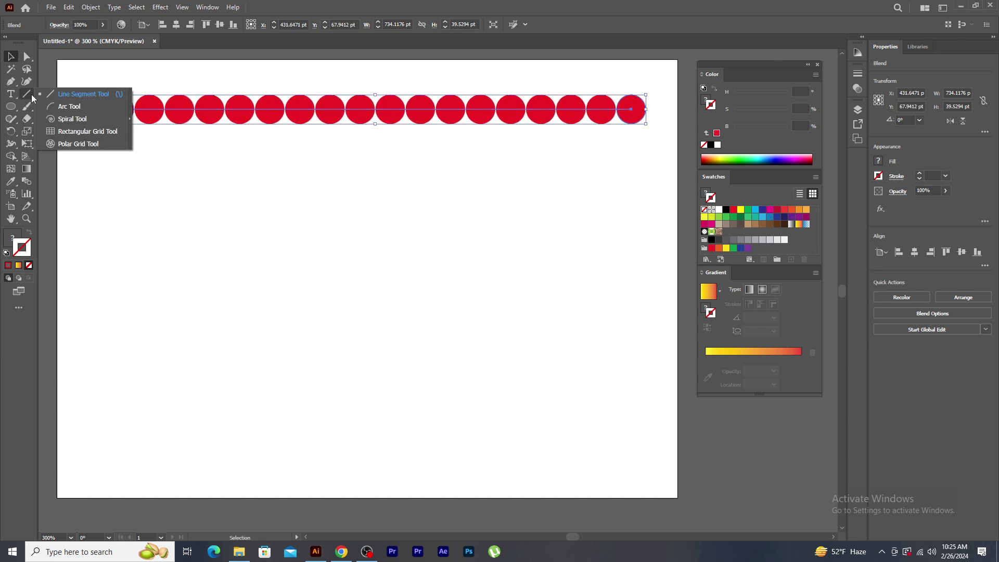
Draw a large spiral below the row of red circles
click(86, 119)
drag(379, 298, 515, 465)
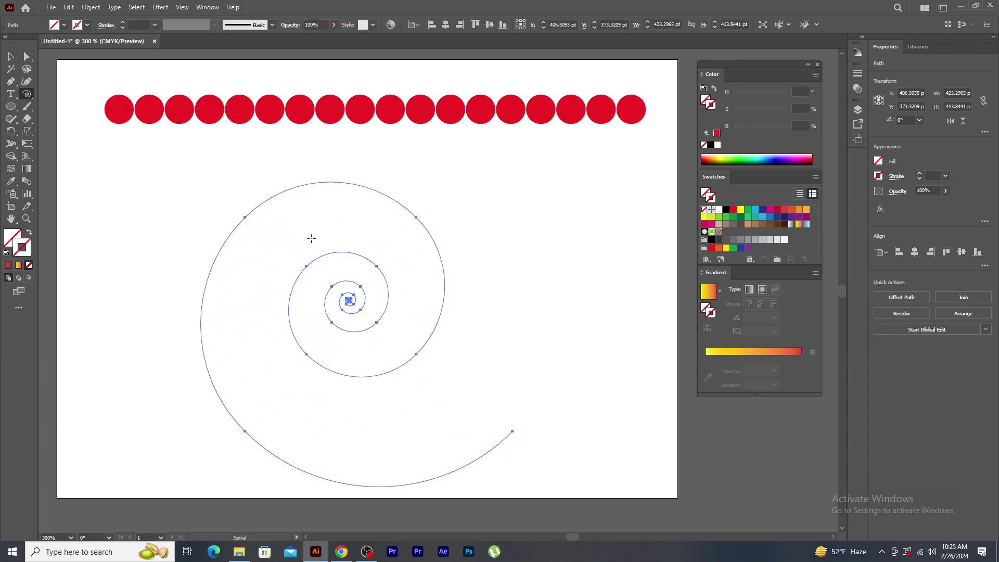
click(10, 56)
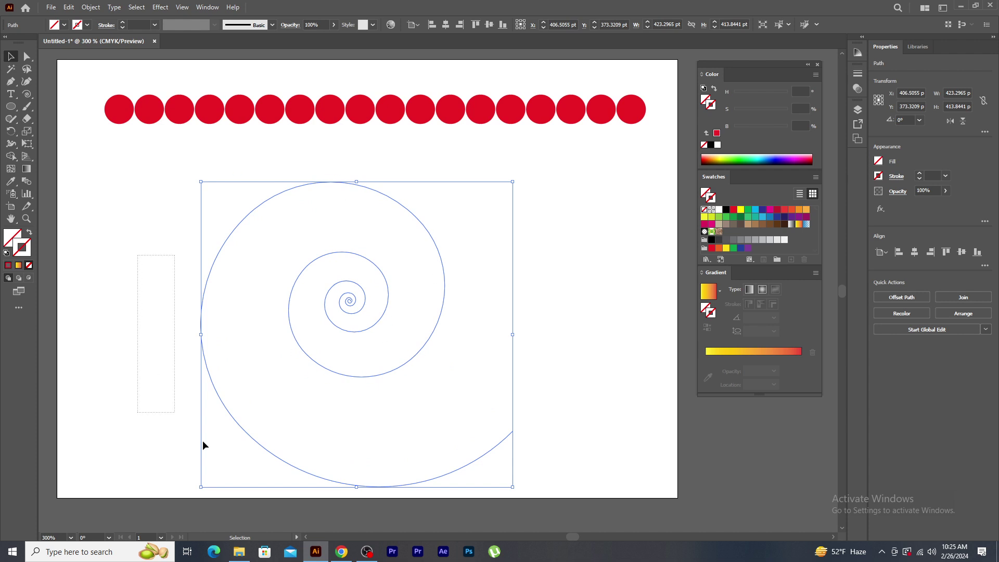
drag(345, 486, 473, 432)
Replace the circle blend's spine with the spiral so the circles follow it
drag(239, 74, 345, 217)
click(89, 10)
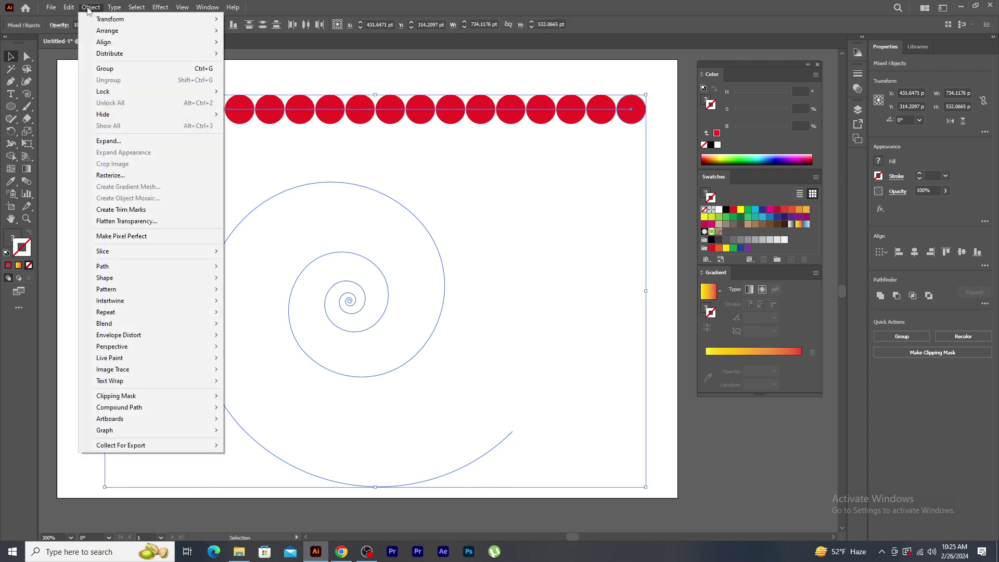
mouse_move(154, 324)
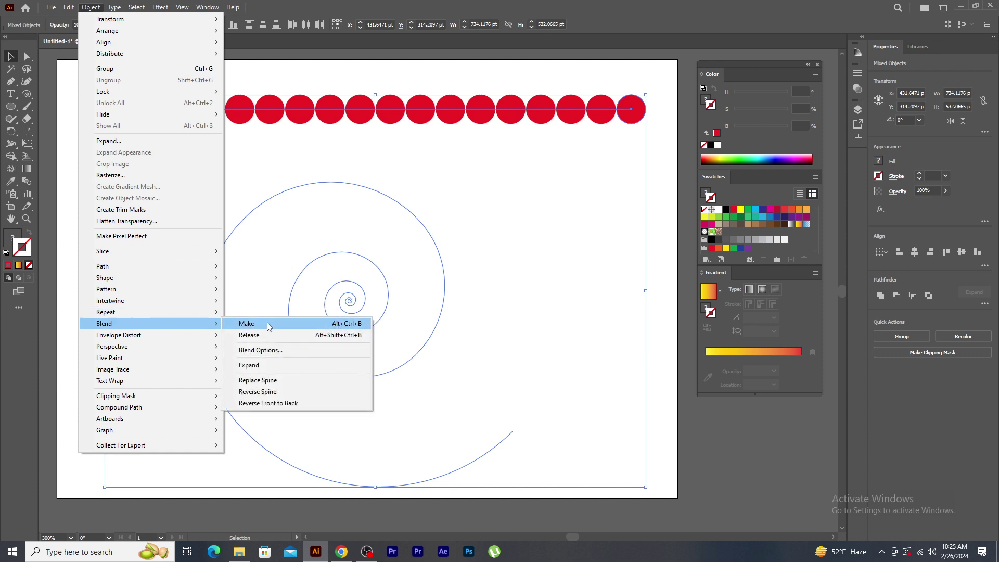
click(298, 385)
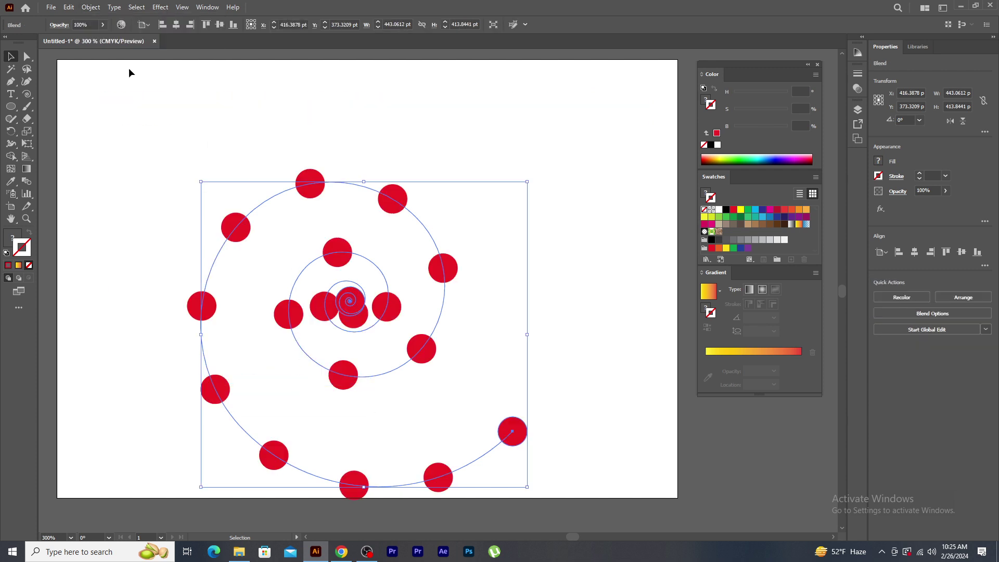
click(91, 8)
Raise the spiral blend's Specified Steps to 40 in Blend Options
mouse_move(118, 323)
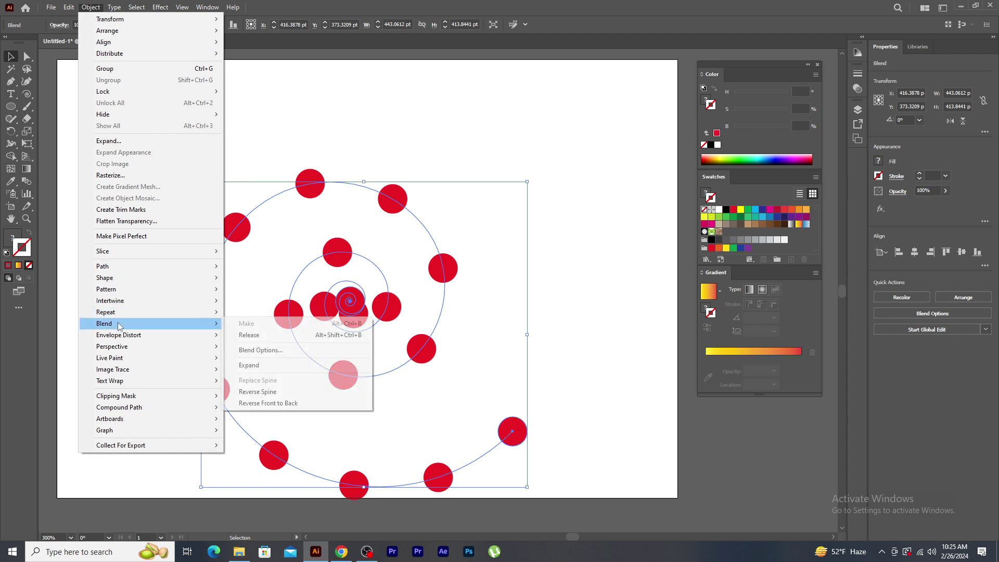
click(306, 352)
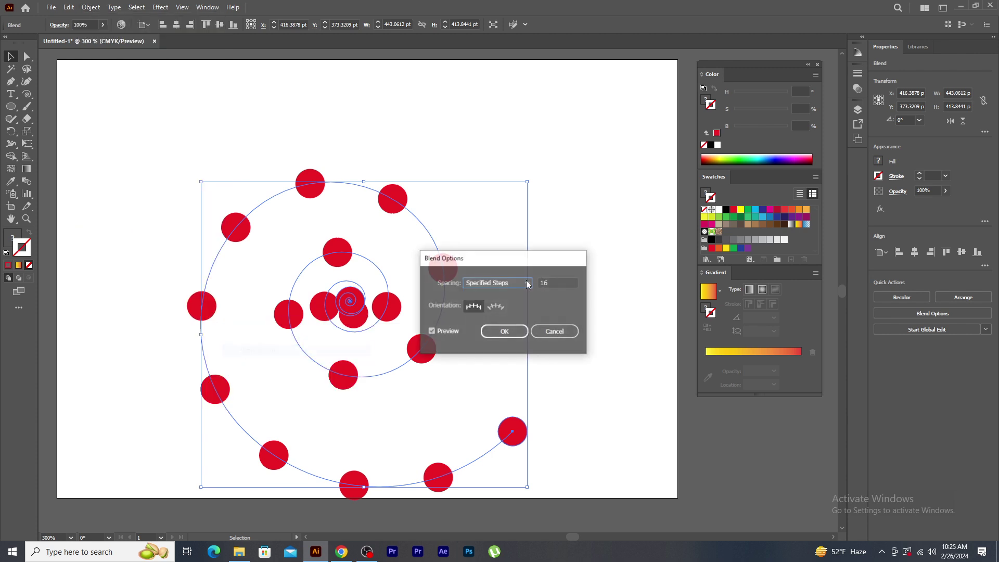
drag(555, 266, 612, 125)
click(616, 141)
key(Up)
key(Up)
key(Up)
key(Up)
key(Up)
key(Up)
key(Up)
key(Up)
key(Up)
key(Up)
key(Up)
key(Up)
key(Up)
key(Up)
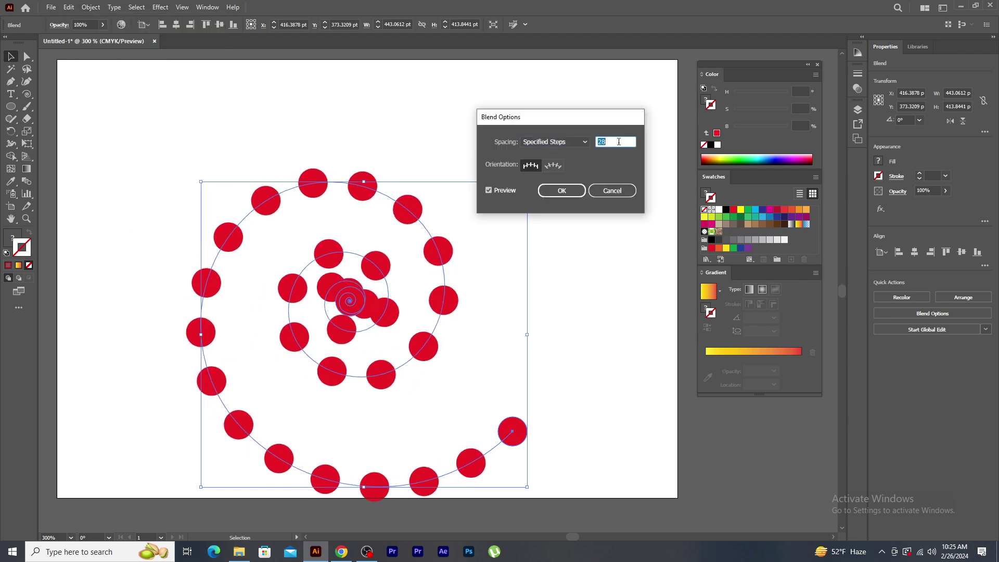
key(Up)
key(Up)
key(Up)
key(Up)
key(Up)
key(Up)
key(Up)
key(Up)
key(Up)
key(Up)
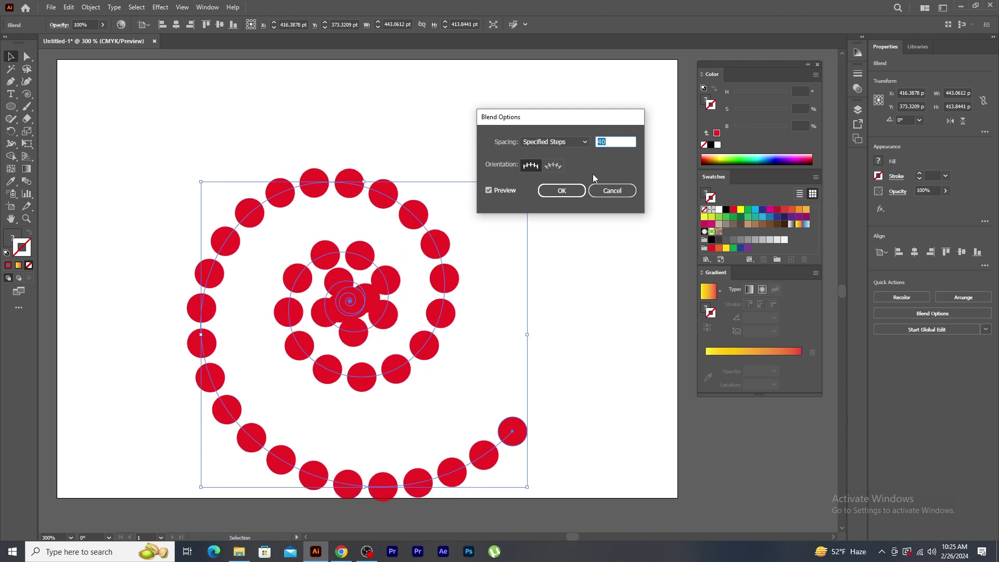
click(569, 193)
click(27, 56)
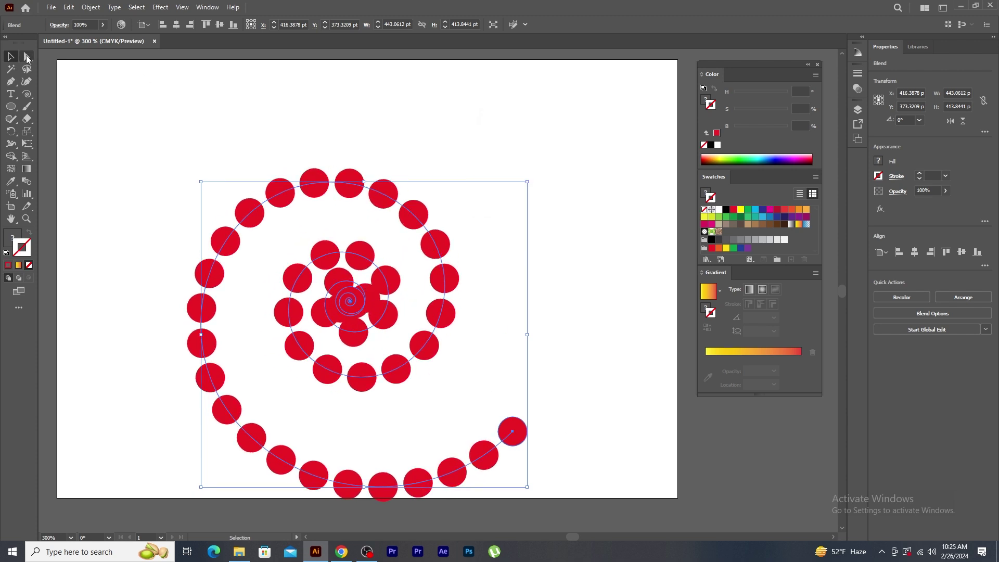
Shrink the circle at the spiral's outer end to about 12 pt so the circles taper
click(522, 434)
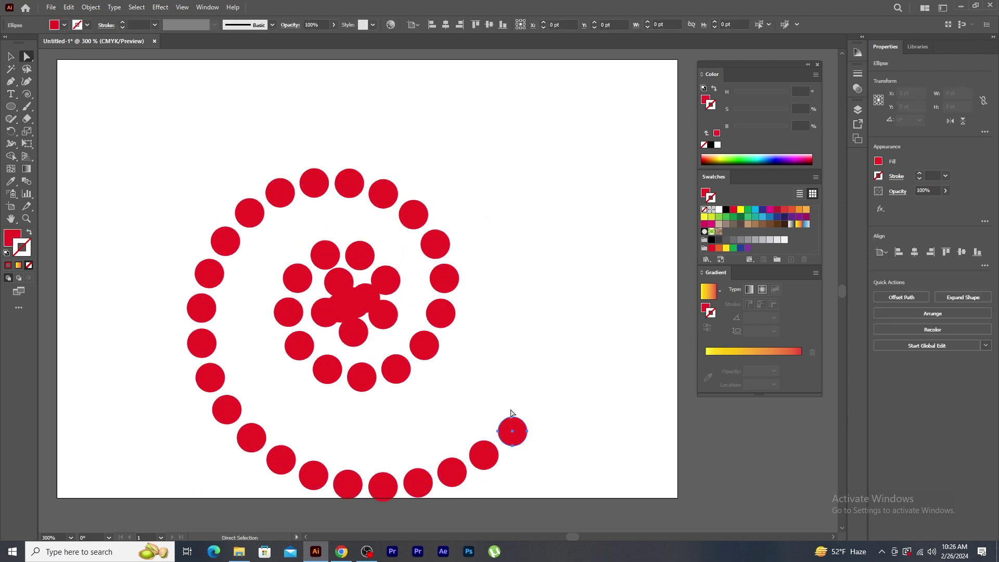
click(10, 57)
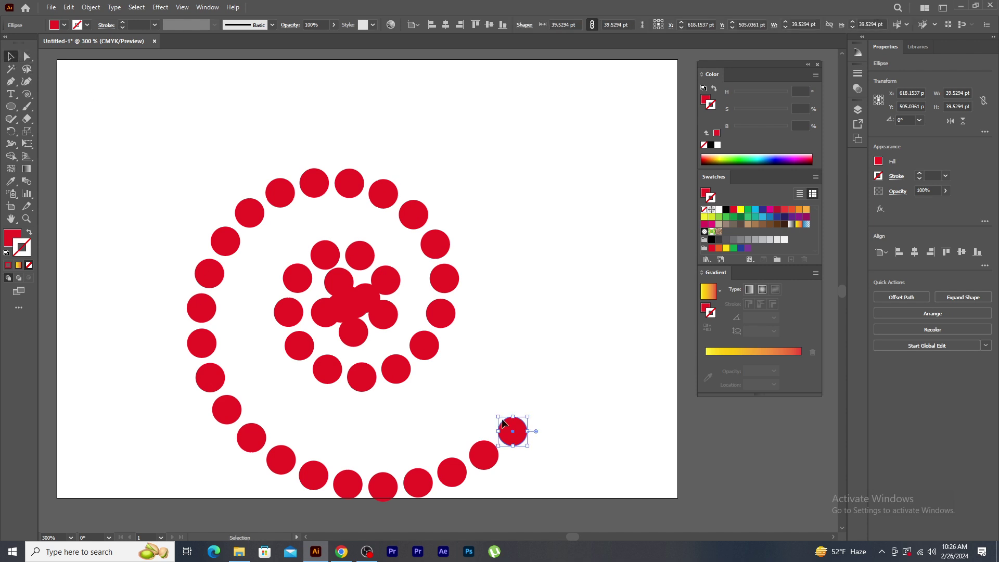
drag(529, 417, 518, 427)
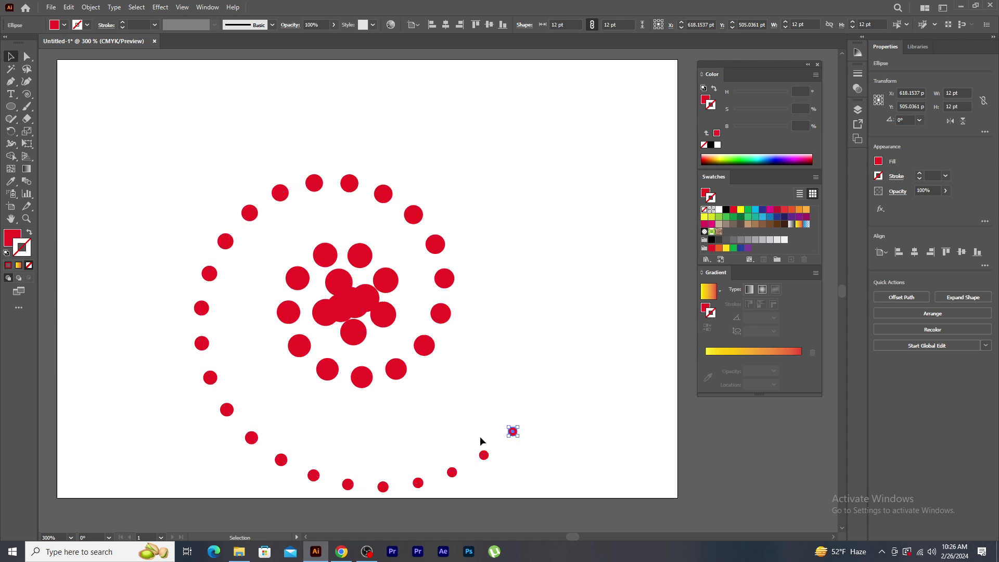
click(347, 303)
Reverse the blend's spine so the small circles sit at the spiral's centre
click(91, 8)
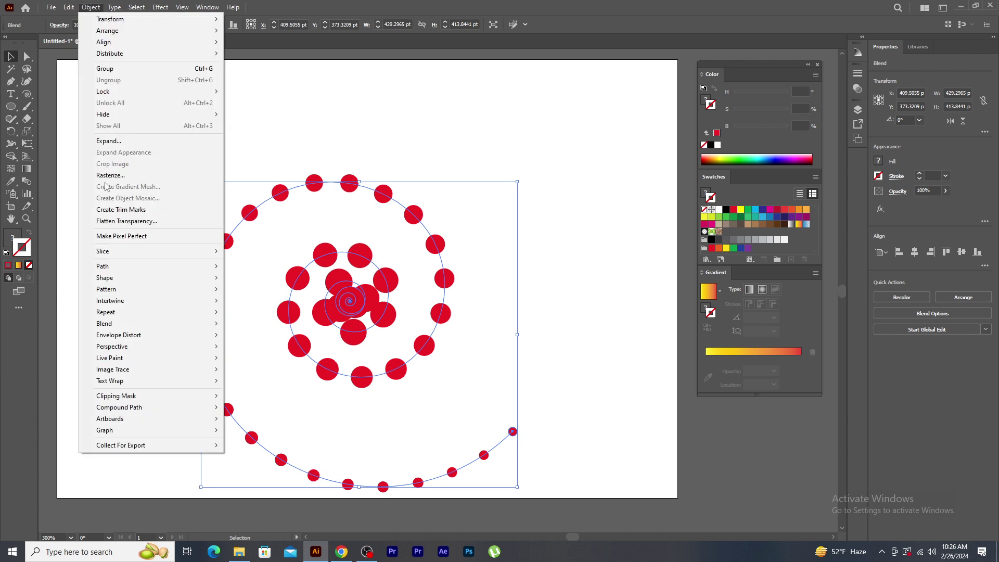
mouse_move(121, 323)
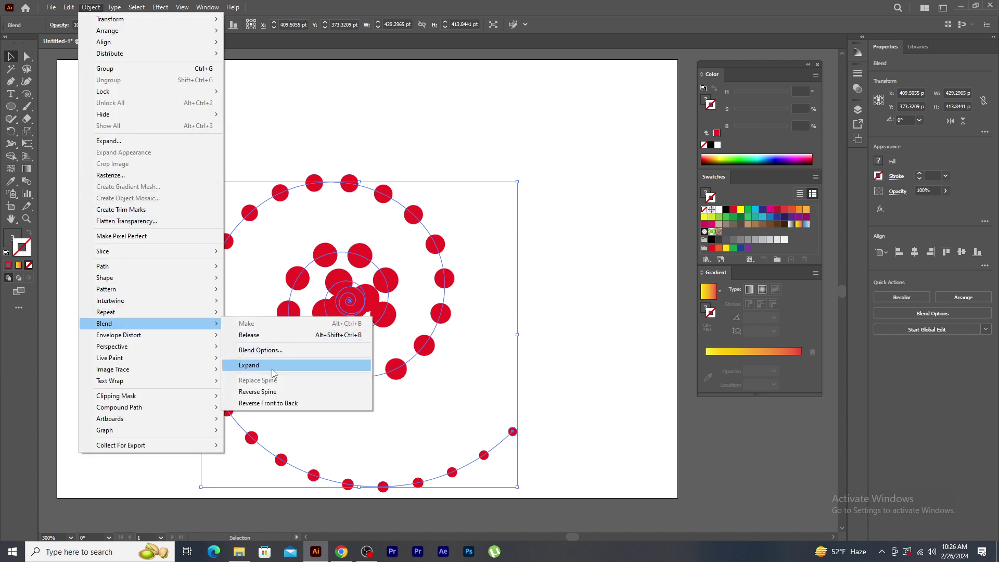
click(288, 391)
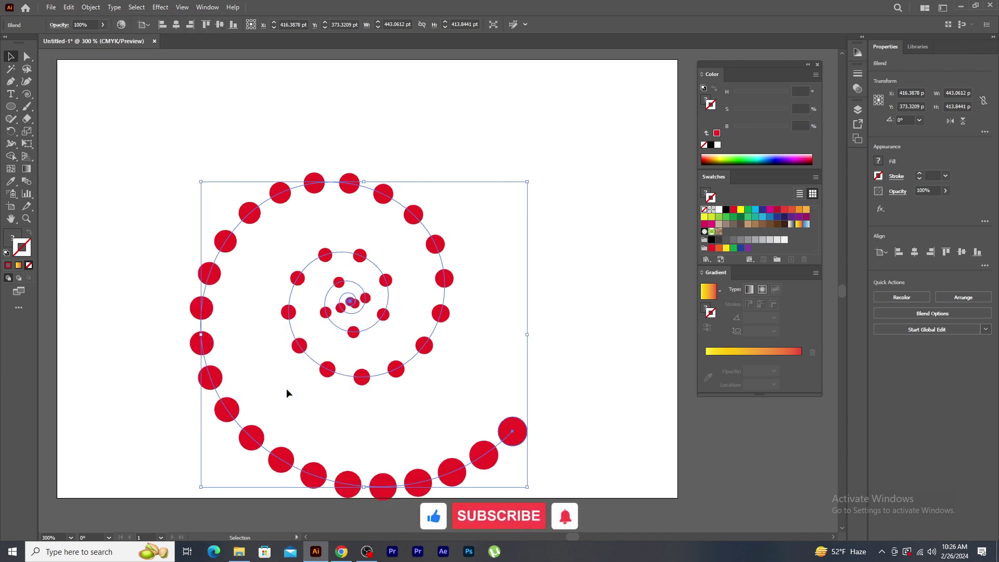
Set the blend to 86 specified steps and move it higher on the artboard
click(91, 9)
mouse_move(217, 325)
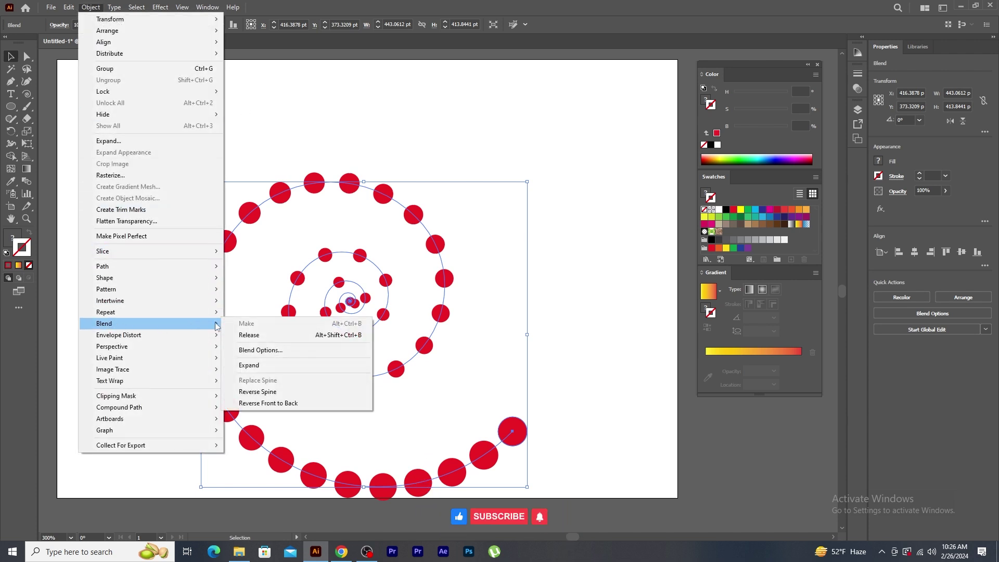
click(285, 351)
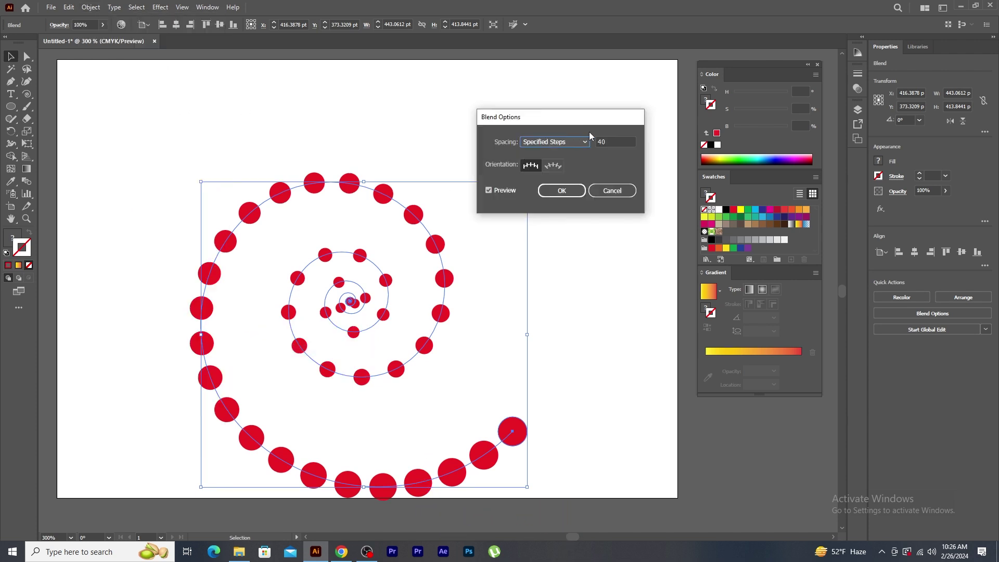
click(614, 143)
scroll(615, 143, up, 20)
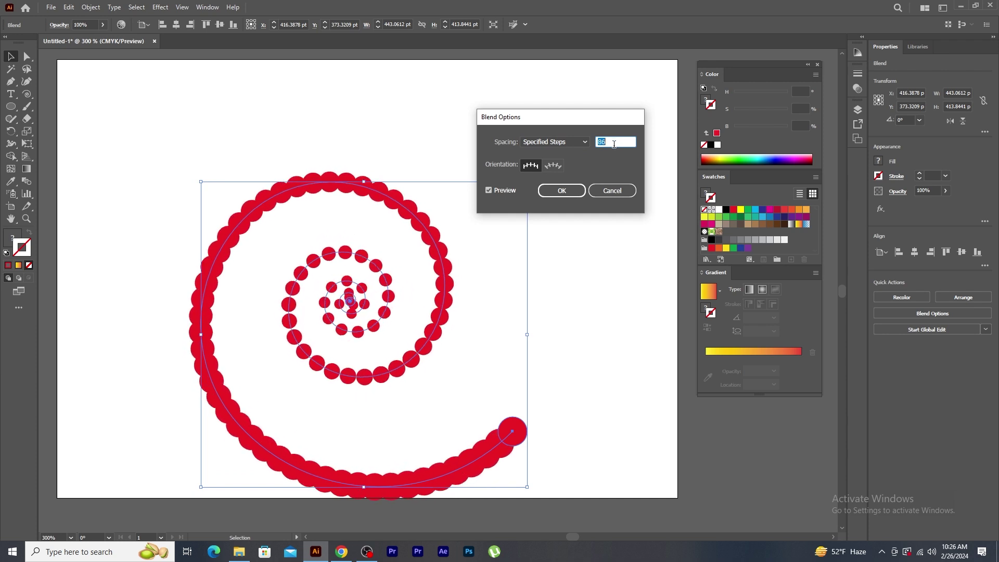
click(562, 191)
drag(420, 198, 419, 133)
click(510, 133)
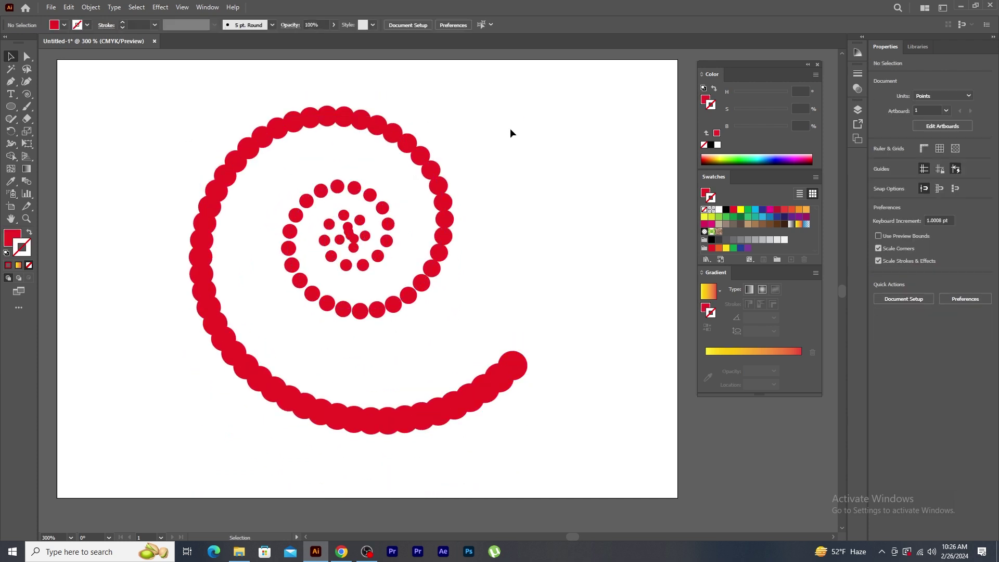
click(440, 198)
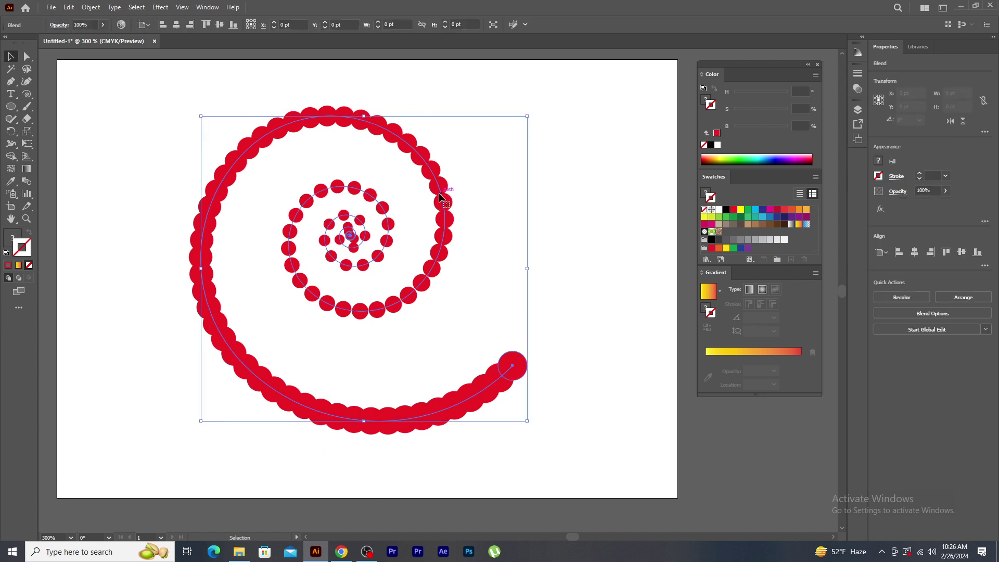
Delete the spiral blend and draw a large red circle near the artboard centre
key(Delete)
click(11, 107)
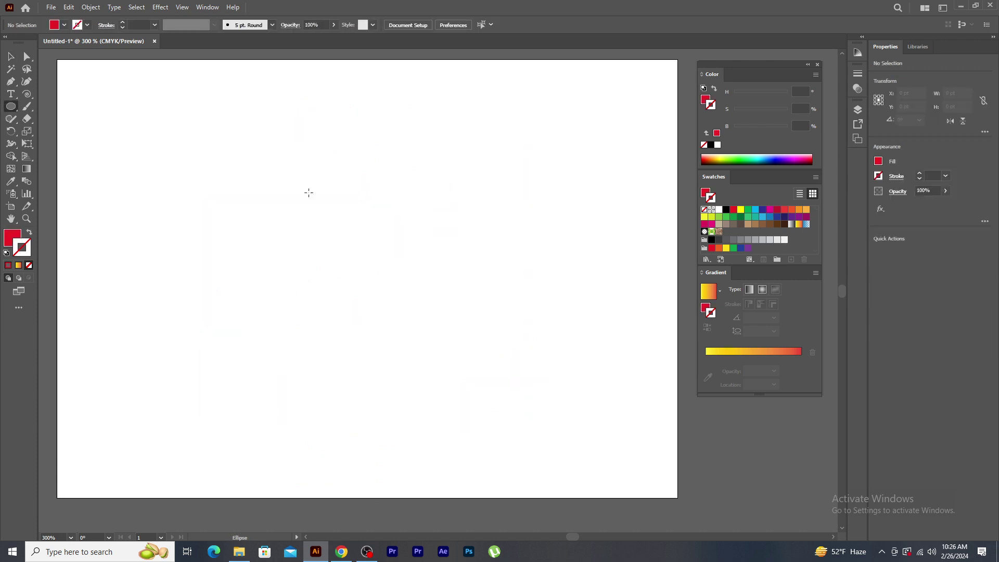
drag(366, 243, 426, 346)
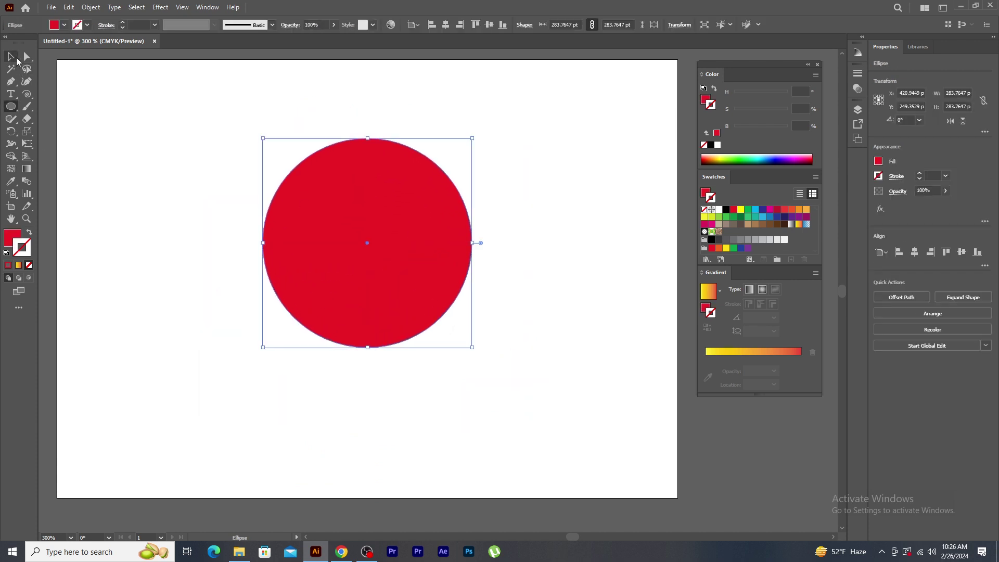
key(v)
drag(360, 210, 357, 237)
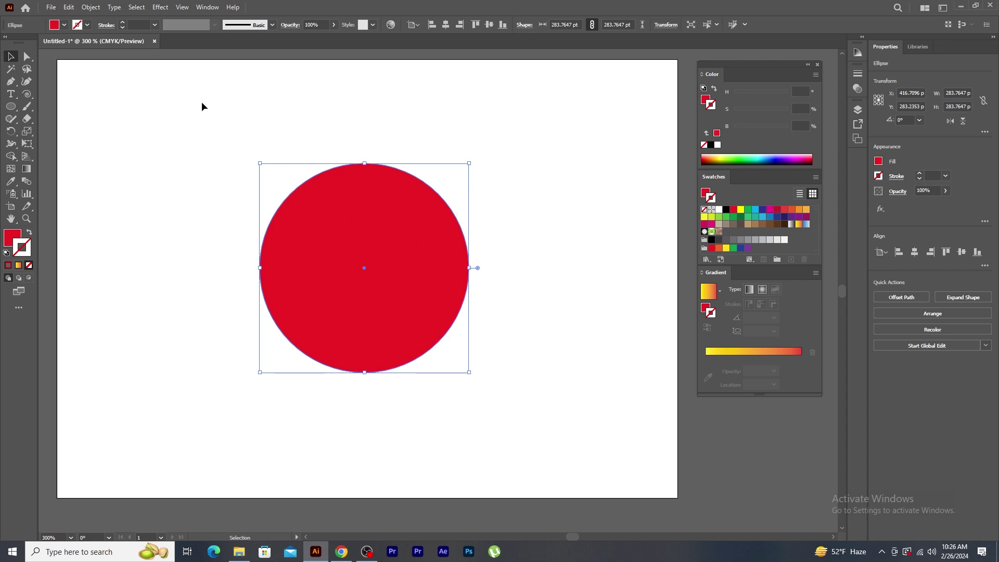
Apply a smooth Zig Zag effect to the circle with 12 pt size and 3 ridges
click(161, 8)
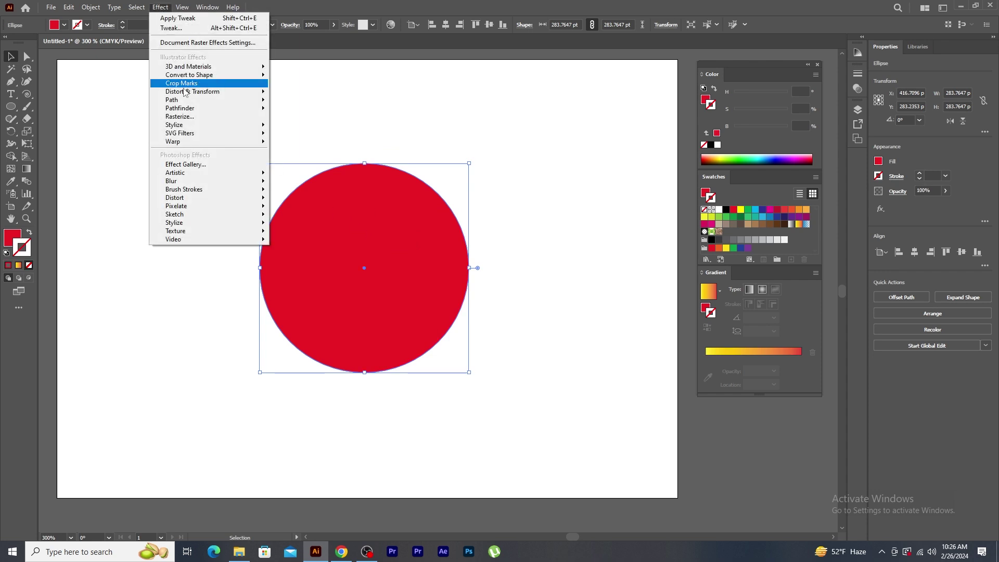
mouse_move(185, 96)
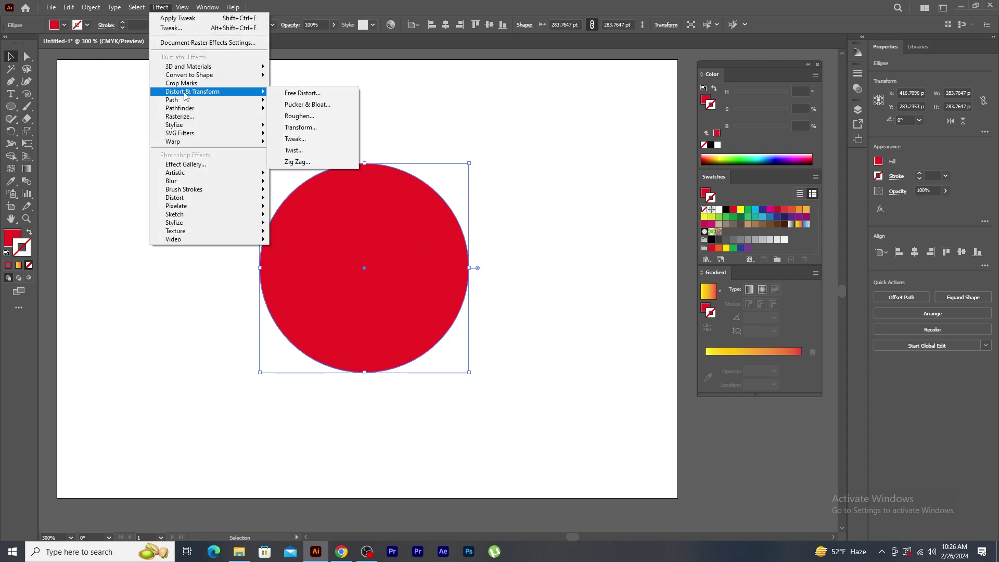
click(311, 165)
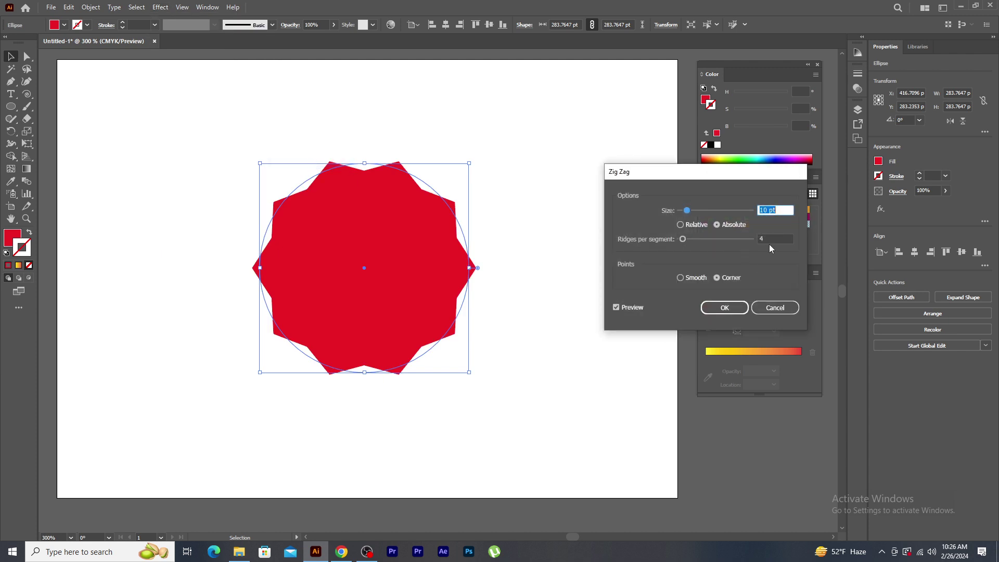
key(Up)
key(Up)
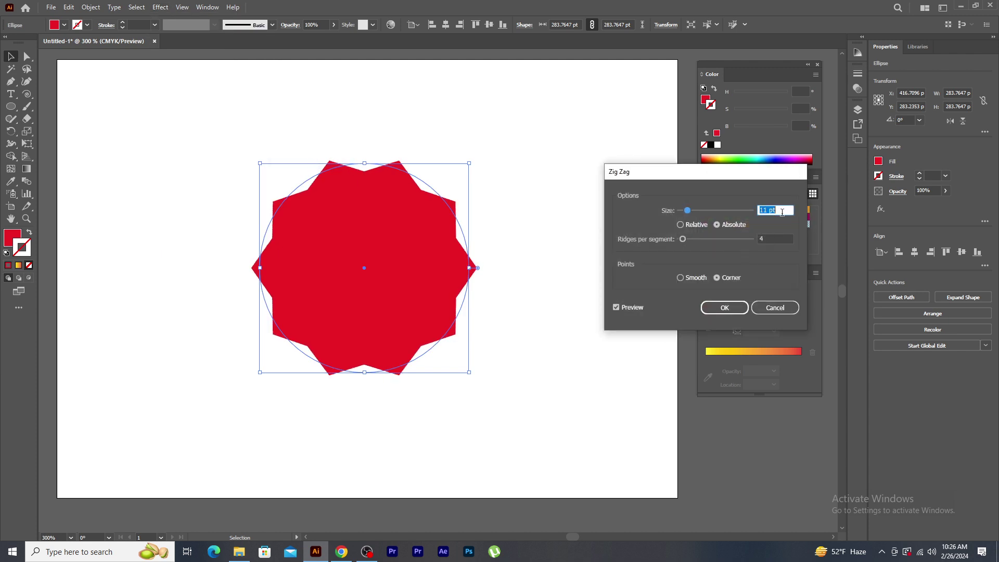
click(775, 238)
key(Down)
key(Down)
key(Up)
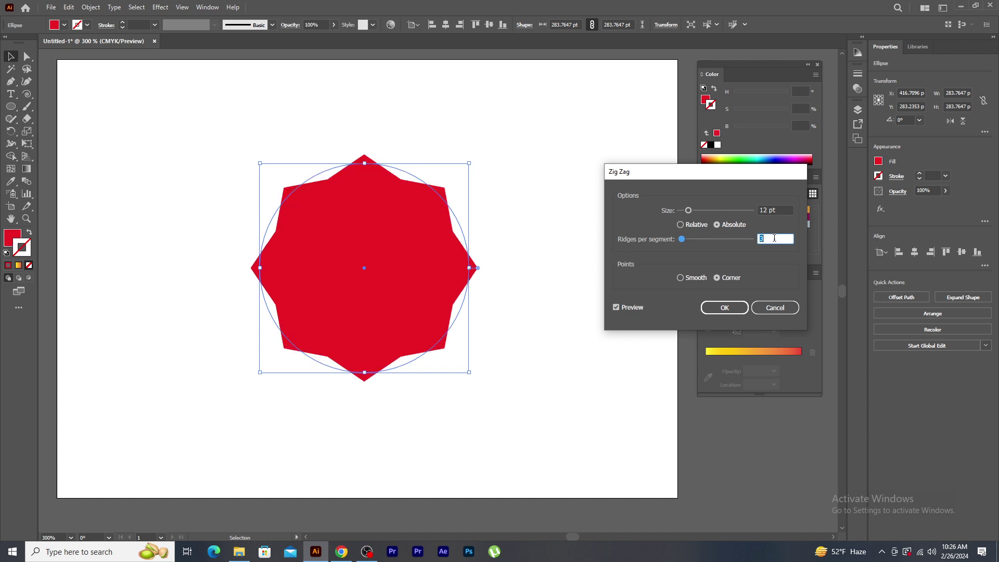
click(681, 278)
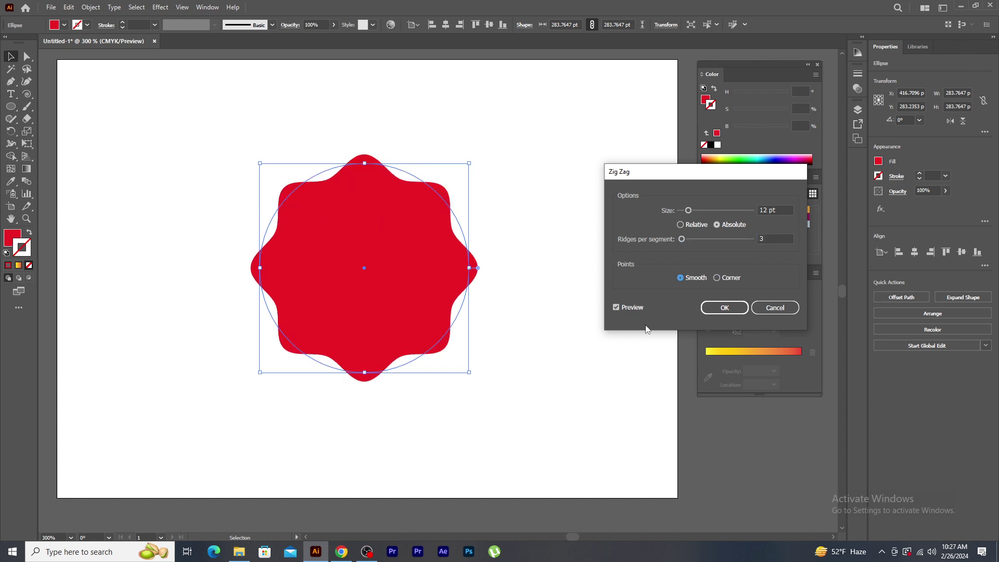
click(724, 308)
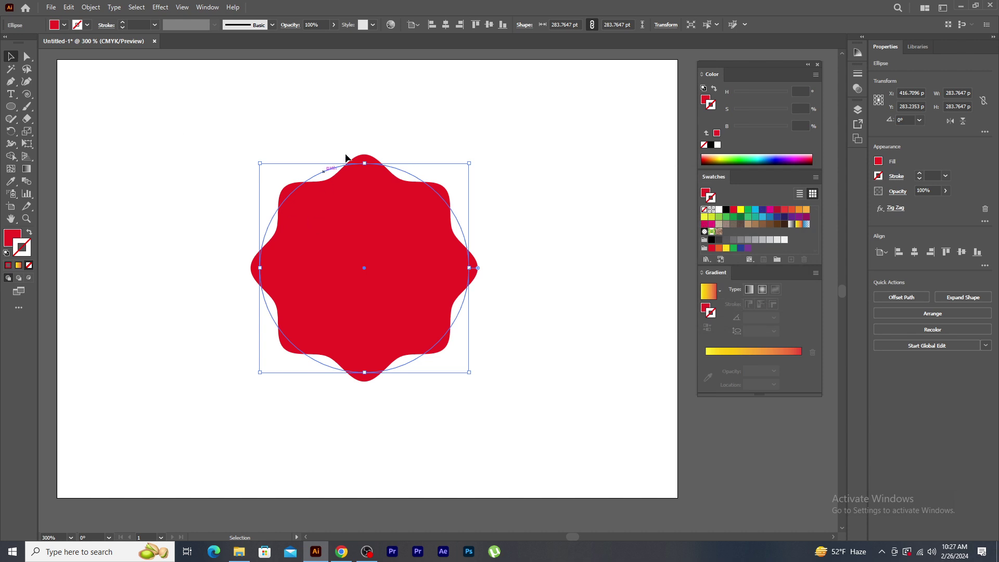
Expand the Zig Zag appearance into a plain path and copy the wavy star
click(90, 7)
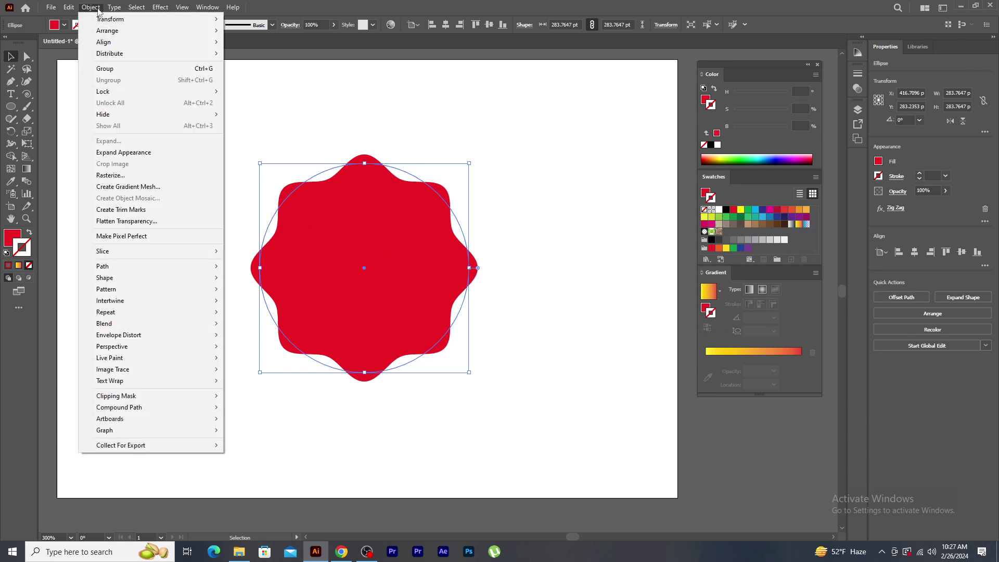
click(124, 154)
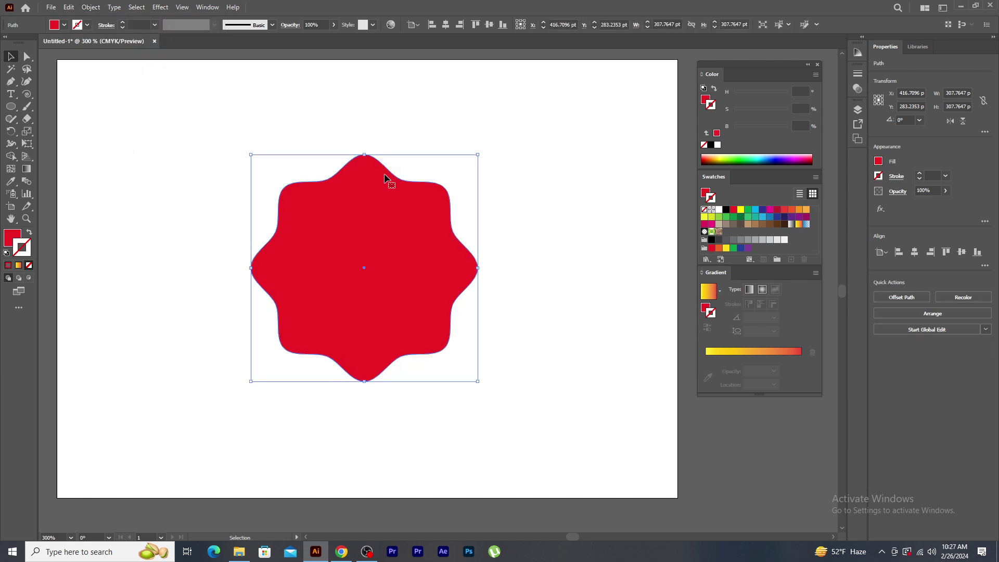
click(69, 8)
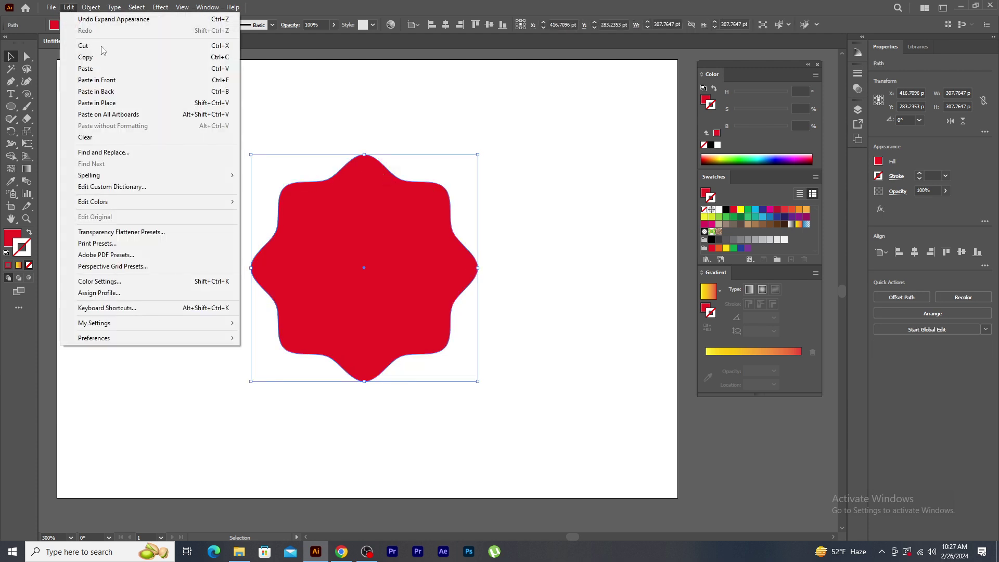
click(116, 56)
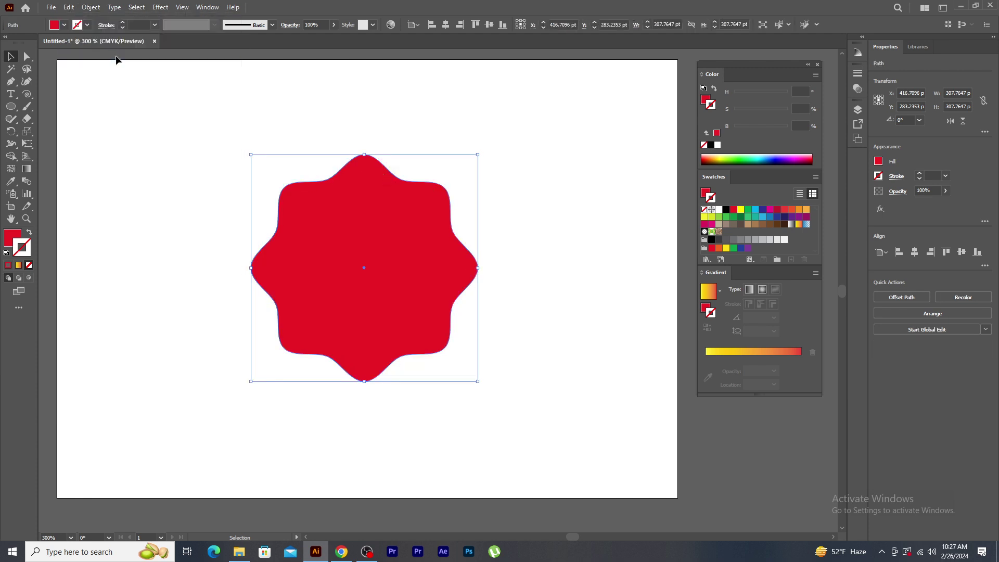
Paste the copy in front, shrink it to about 100 pt around its centre, and select both stars
click(70, 9)
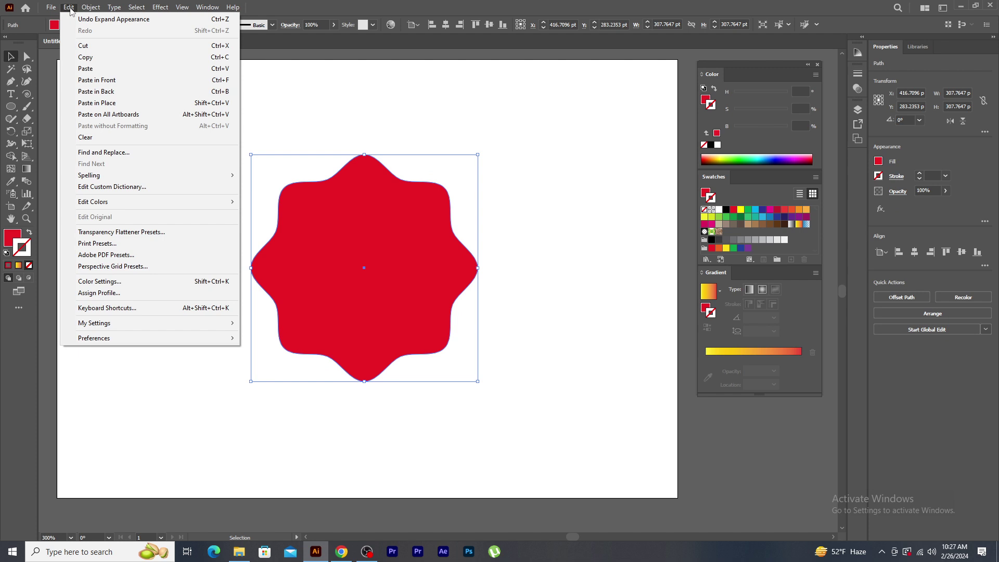
click(107, 79)
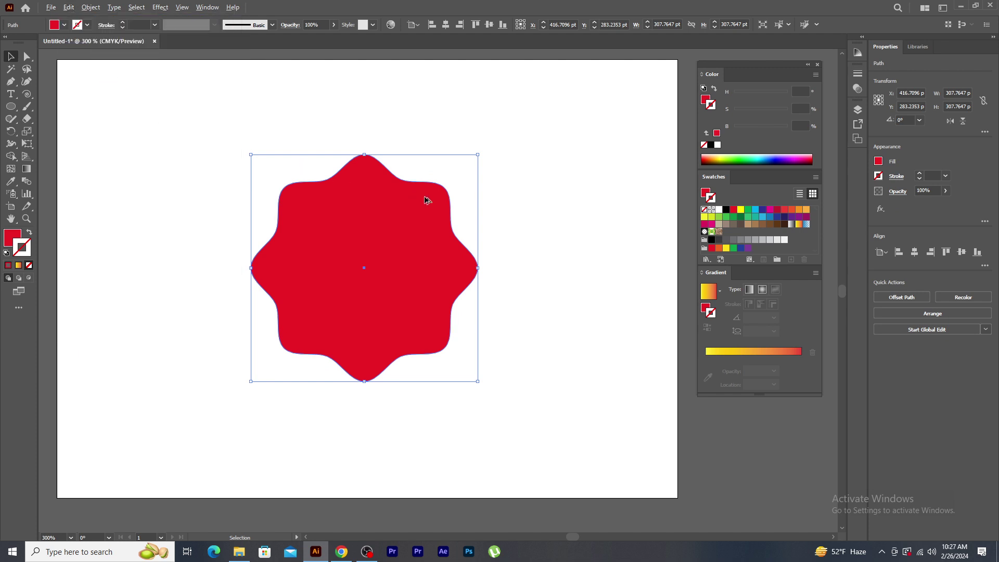
drag(481, 156, 425, 232)
drag(263, 173, 498, 390)
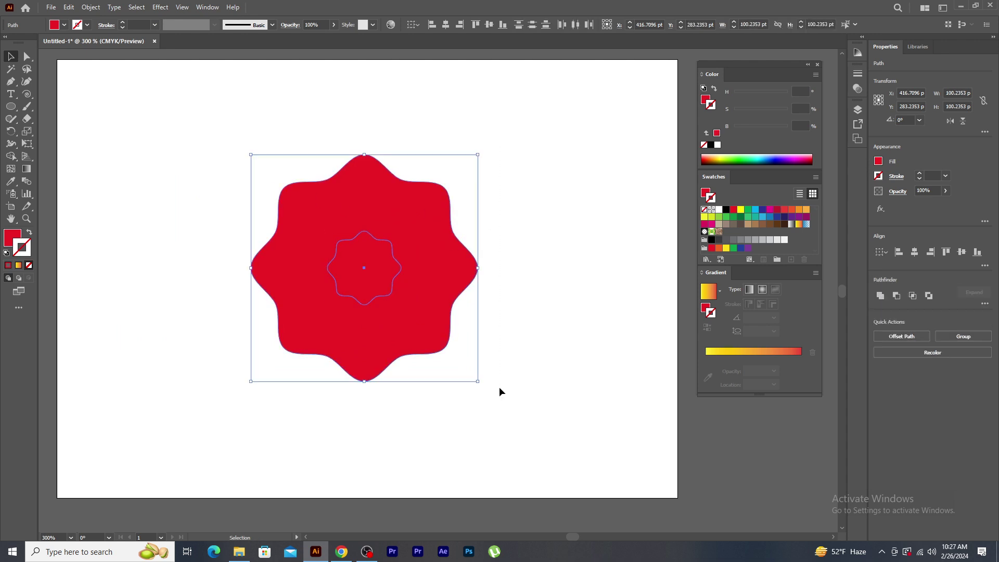
Blend the two wavy stars and apply the Pathfinder Exclude effect
click(91, 7)
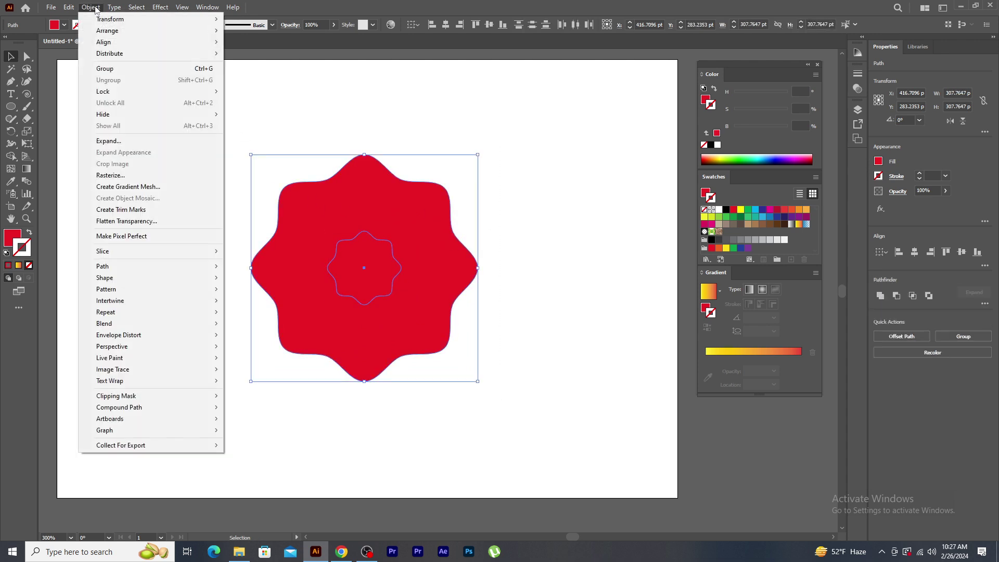
mouse_move(136, 327)
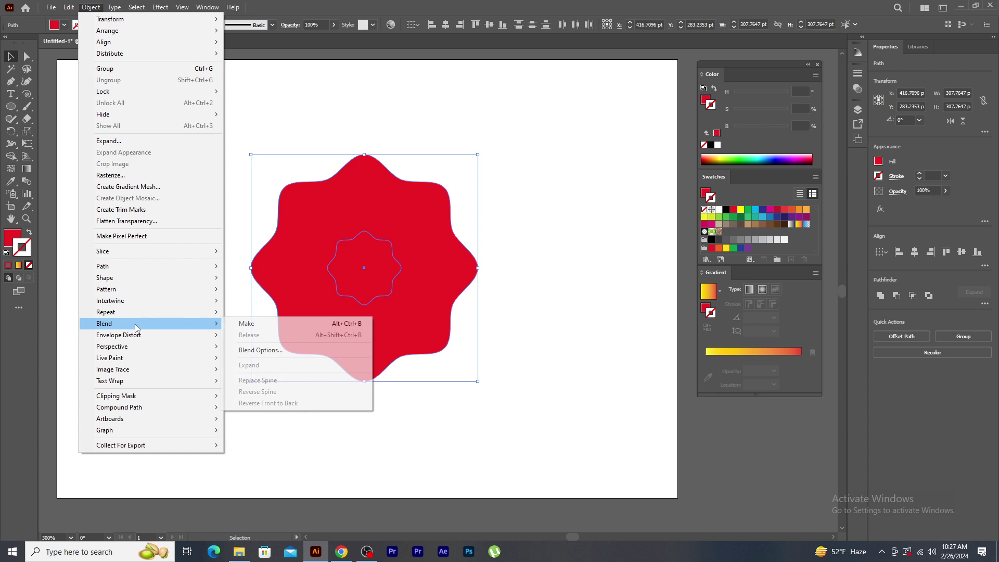
click(263, 326)
click(161, 7)
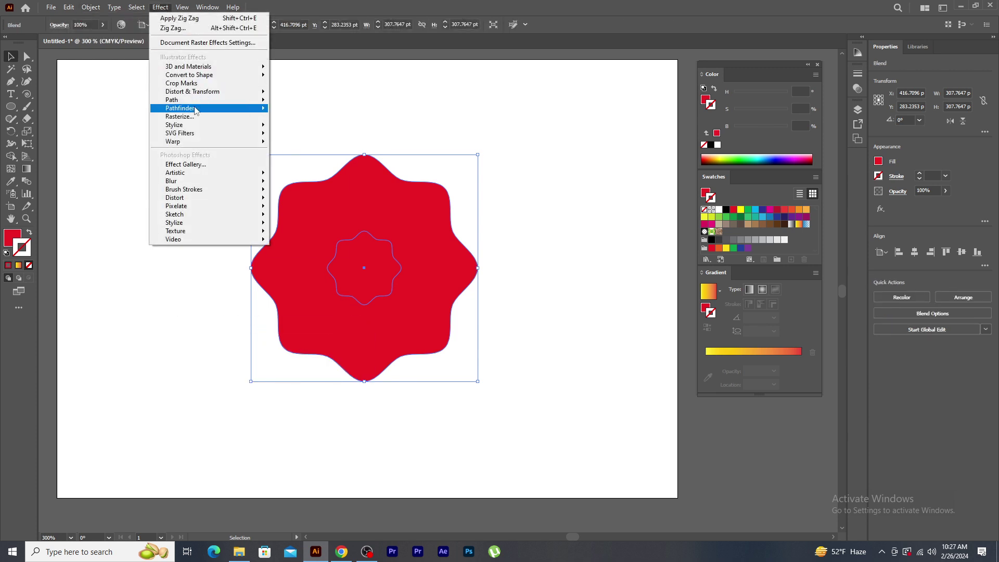
mouse_move(229, 108)
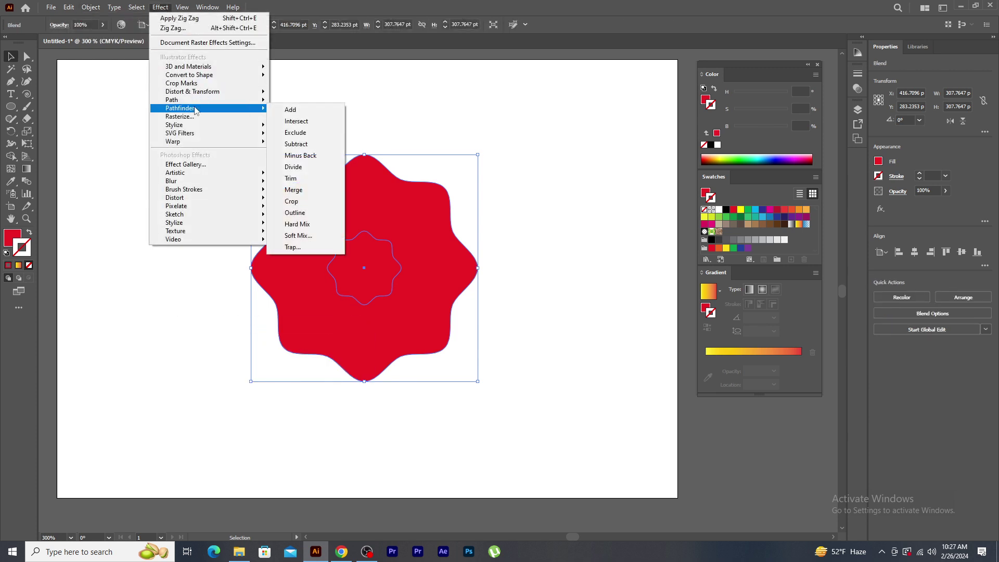
click(297, 134)
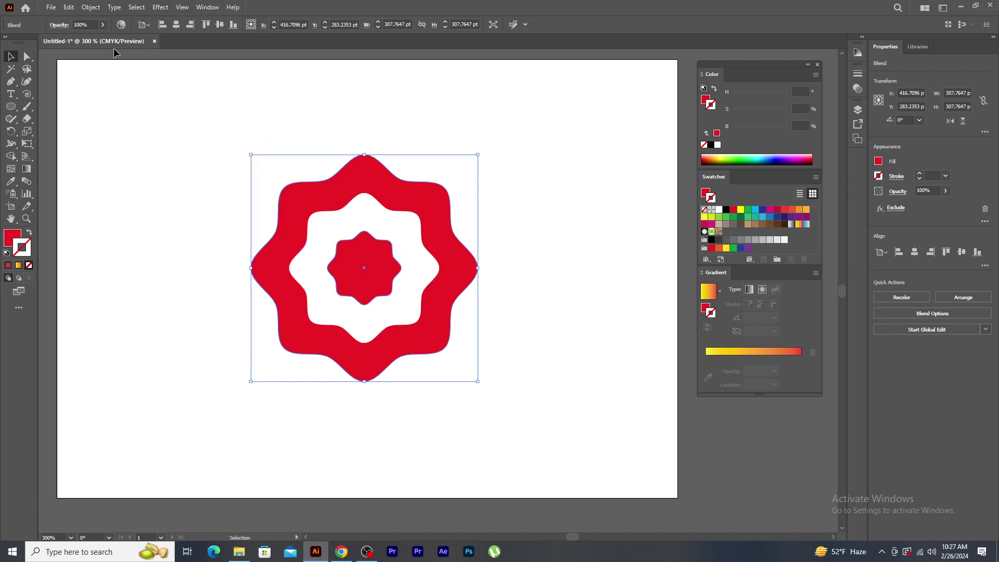
Increase the blend's Specified Steps to create more alternating rings
click(90, 11)
mouse_move(151, 327)
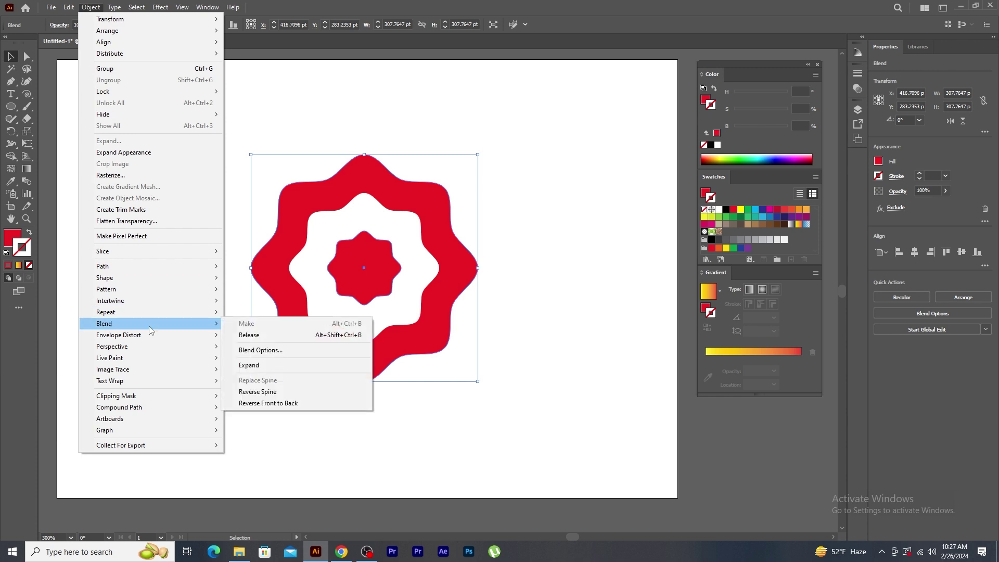
click(286, 348)
key(Tab)
key(Up)
key(Up)
key(Up)
key(Up)
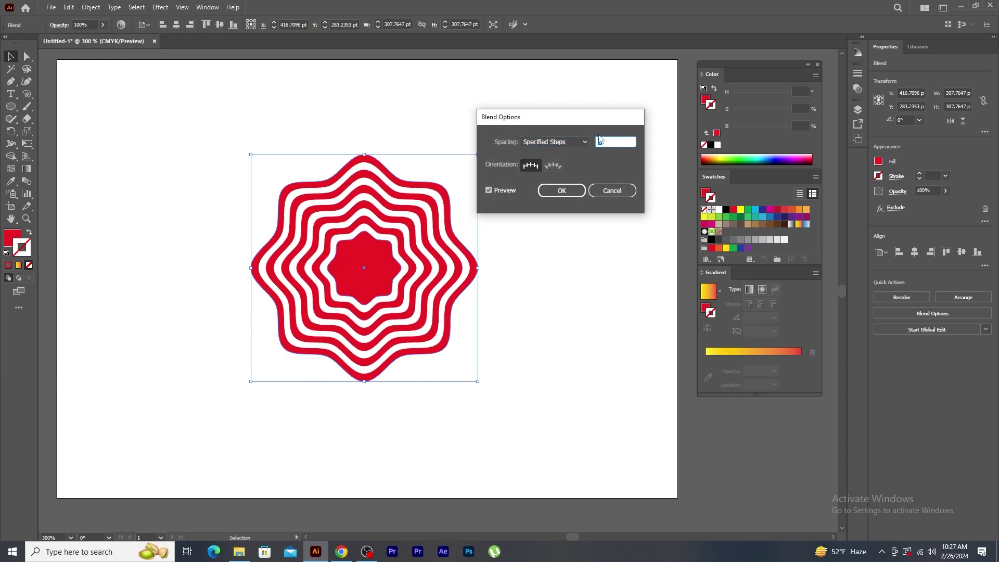
click(572, 192)
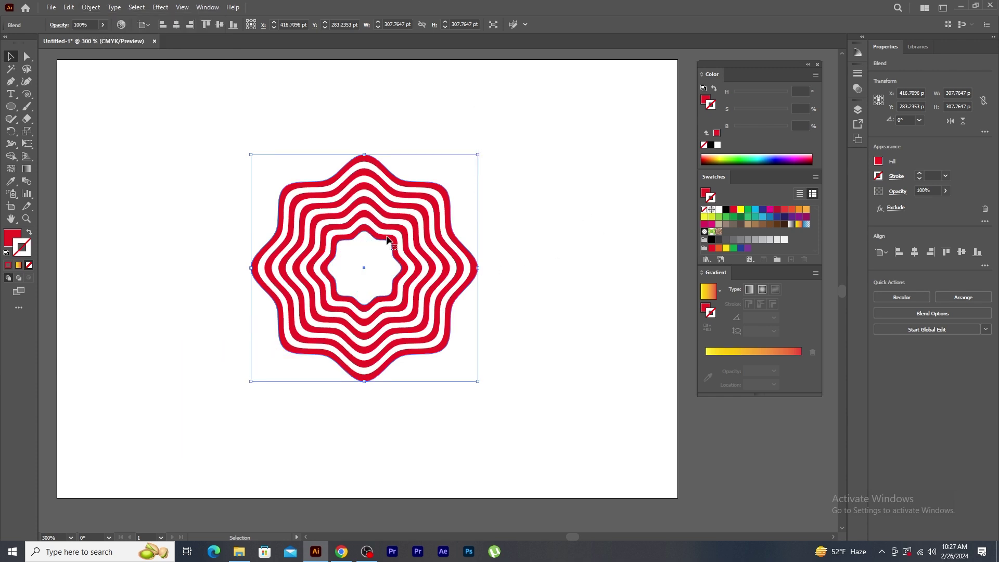
right_click(355, 221)
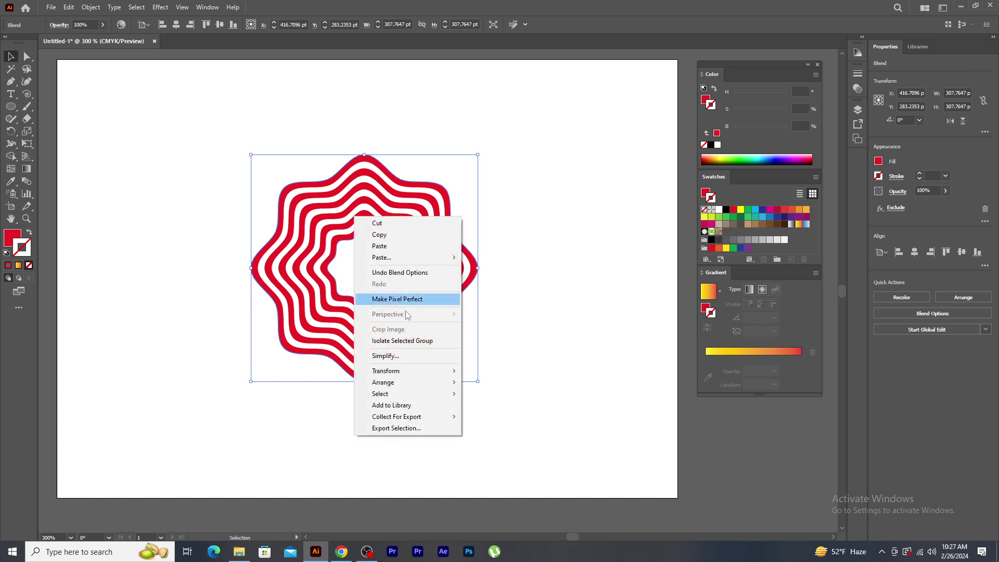
Twist the rings by giving the inner star a Transform effect rotated 61°
click(421, 344)
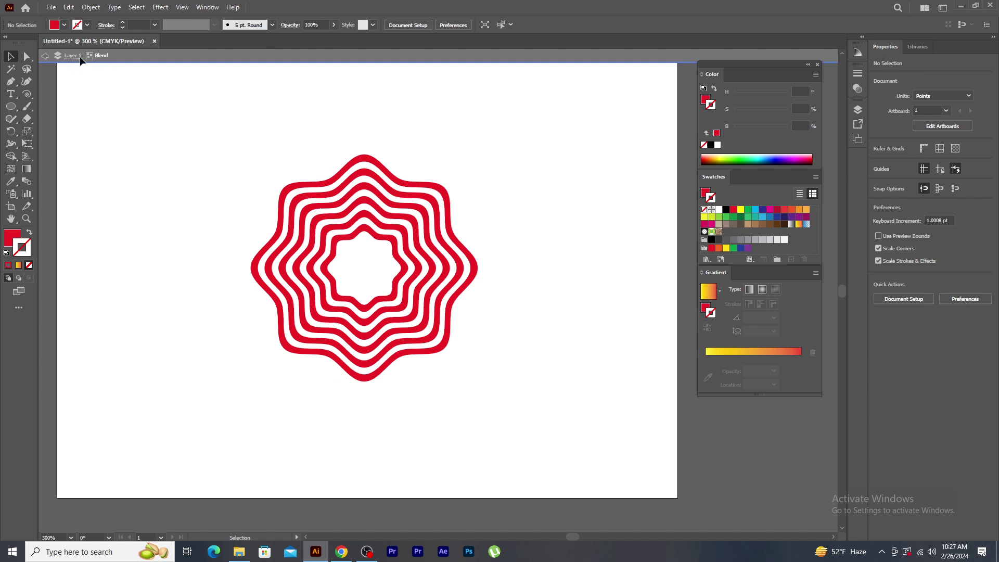
click(354, 235)
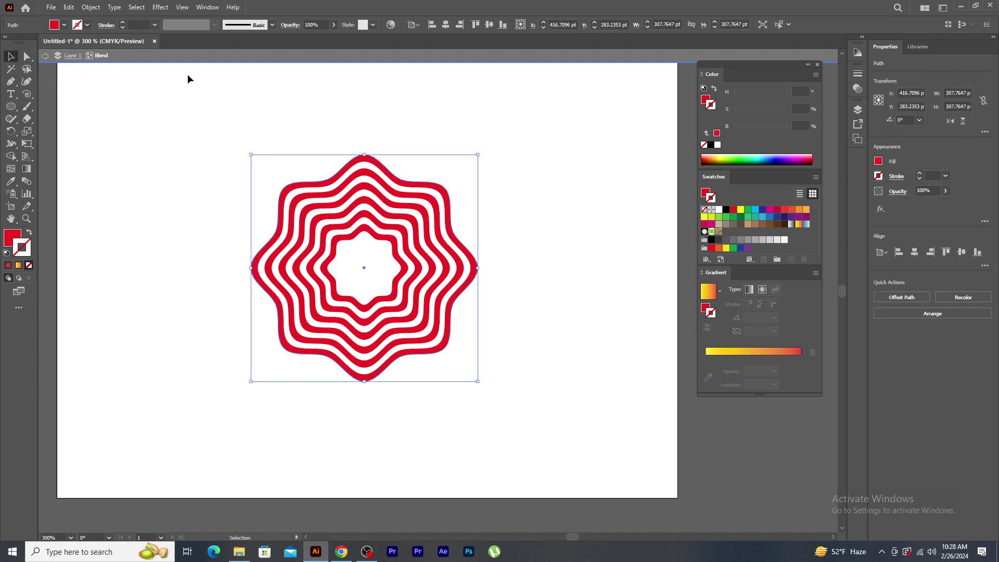
click(161, 10)
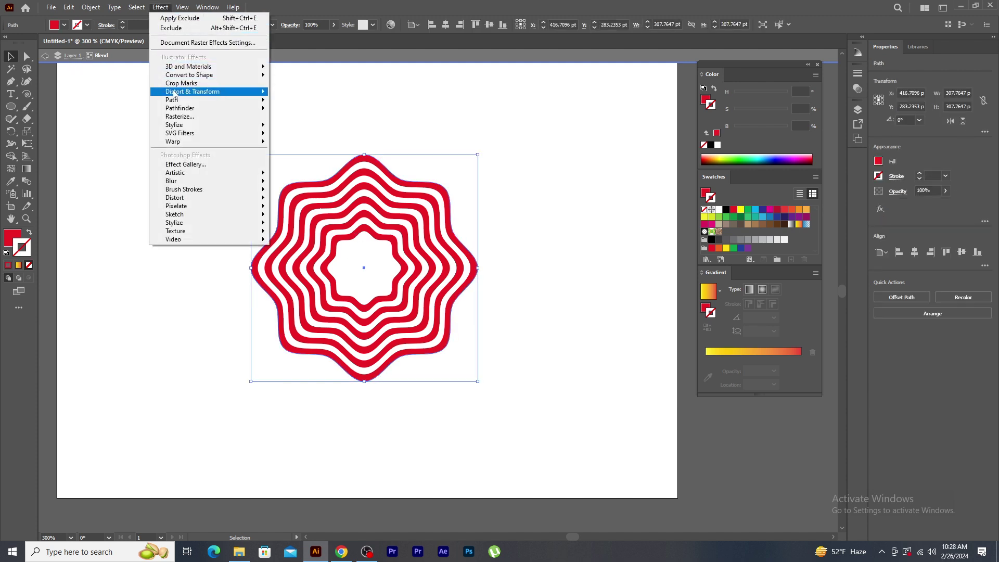
mouse_move(223, 91)
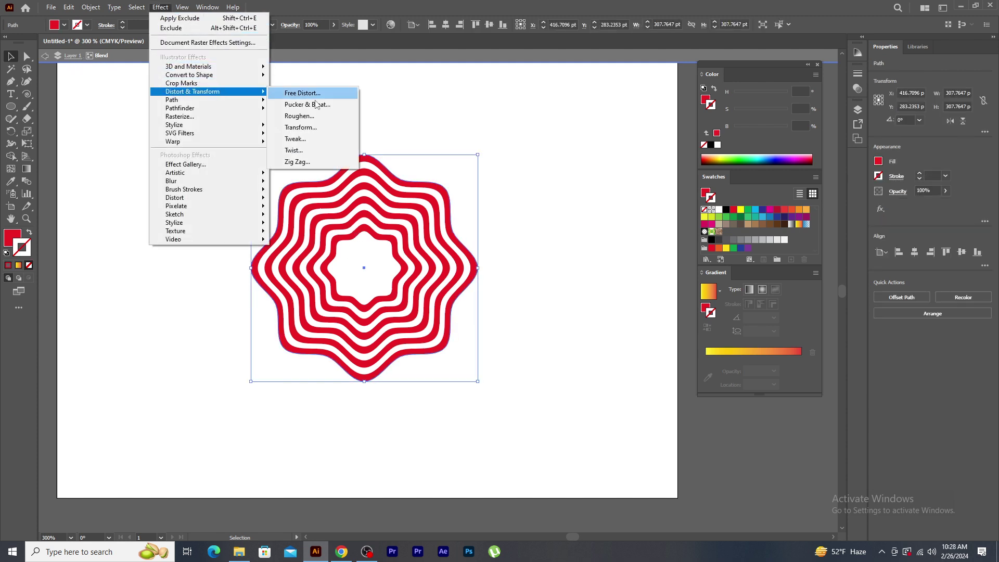
click(300, 127)
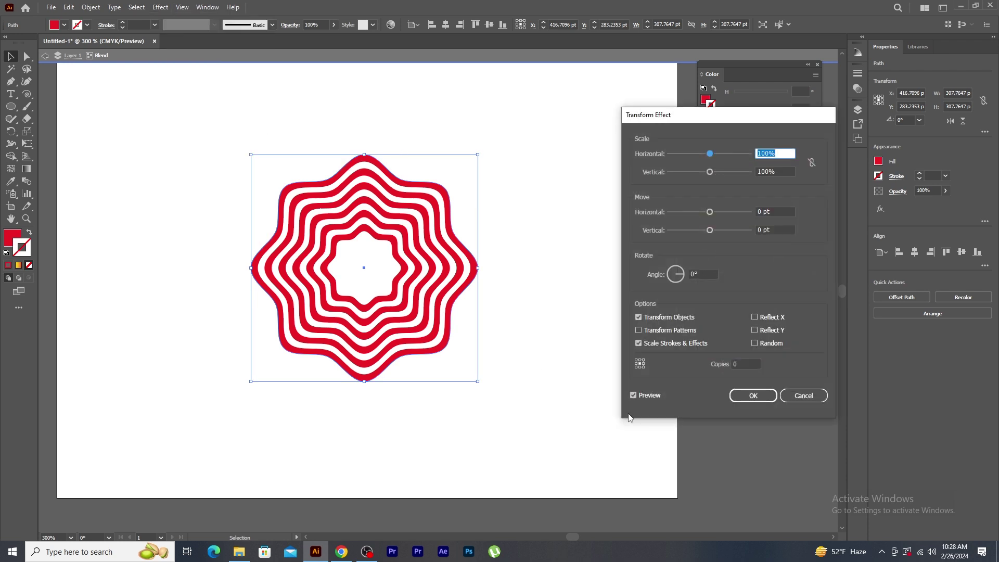
click(636, 397)
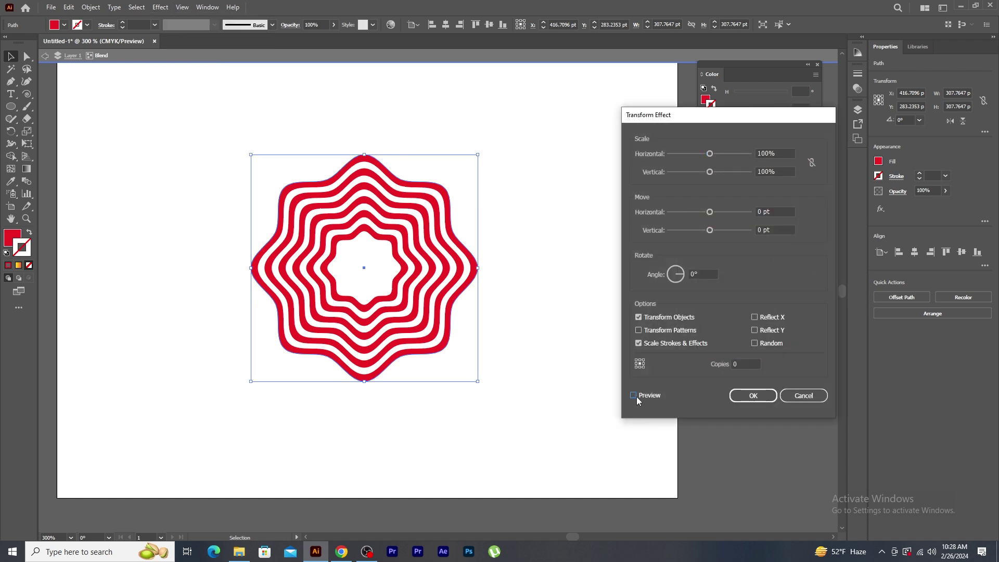
click(703, 275)
key(Up)
key(Up)
key(Up)
key(Up)
key(Up)
key(Up)
key(Up)
key(Up)
key(Up)
key(Up)
key(Up)
key(Up)
key(Up)
key(Up)
key(Up)
key(Up)
key(Up)
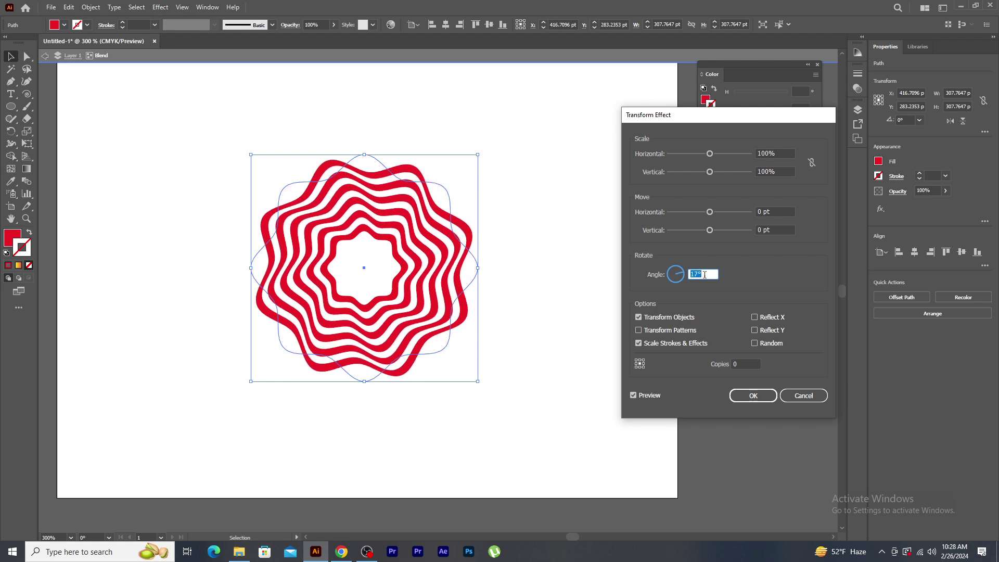
key(Up)
key(Up)
key(Up)
key(Up)
key(Up)
key(Up)
key(Up)
key(Up)
key(Up)
key(Up)
key(Up)
key(Up)
key(Up)
key(Up)
key(Up)
key(Up)
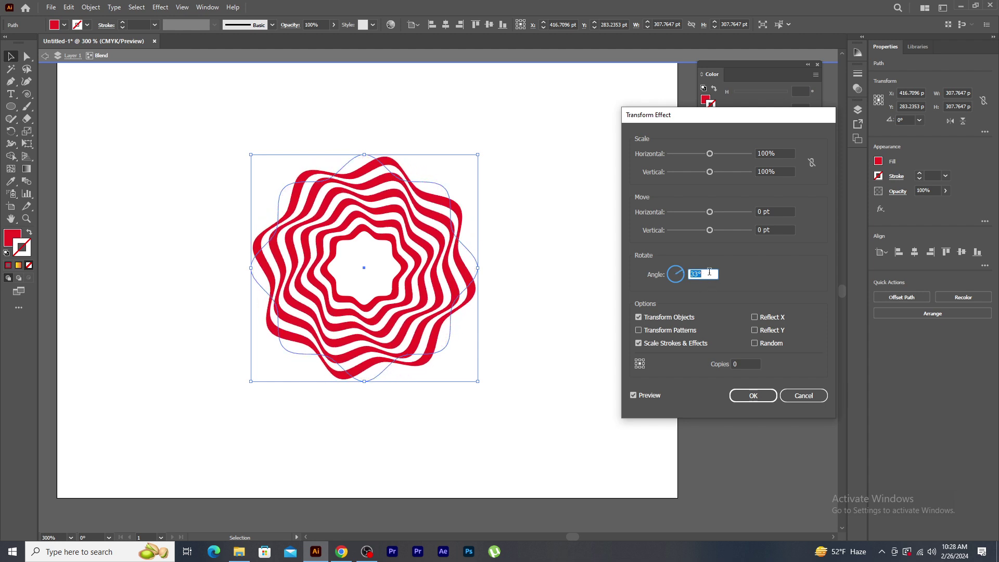
key(Up)
key(Up)
key(Up)
key(Up)
key(Up)
key(Up)
key(Up)
key(Up)
key(Up)
key(Up)
key(Up)
key(Up)
key(Up)
key(Up)
key(Up)
key(Up)
key(Up)
key(Up)
key(Up)
key(Up)
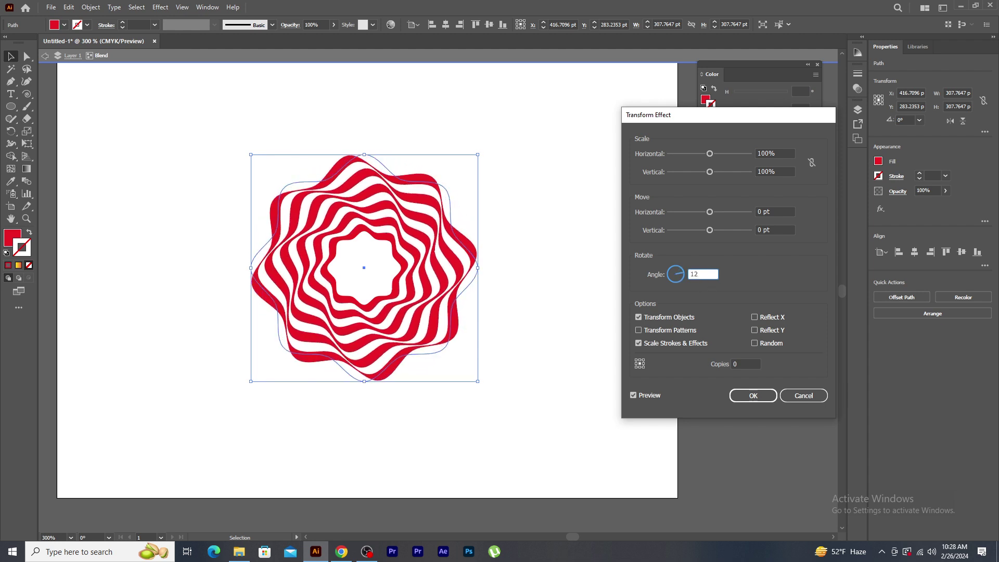
text(1)
click(674, 267)
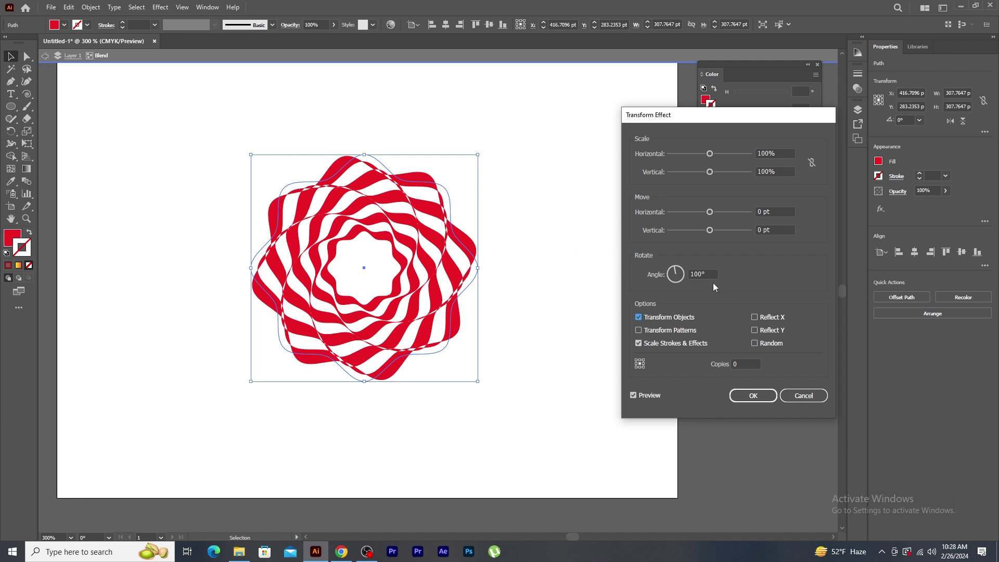
click(674, 267)
key(Down)
key(Down)
key(Down)
key(Down)
key(Down)
key(Down)
key(Down)
key(Down)
key(Down)
key(Down)
key(Down)
key(Down)
key(Down)
key(Down)
key(Down)
key(Down)
key(Down)
key(Down)
key(Down)
key(Down)
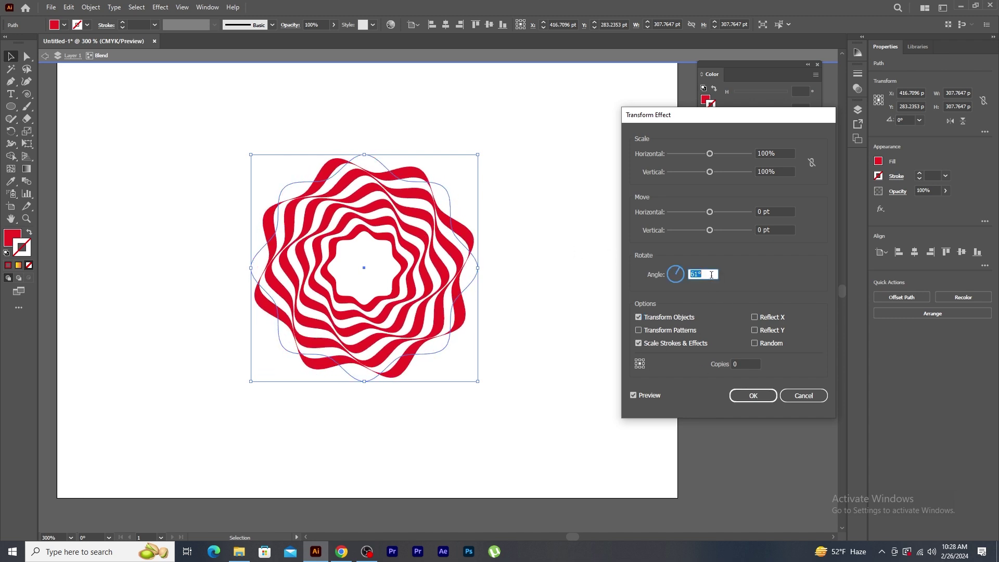
click(758, 394)
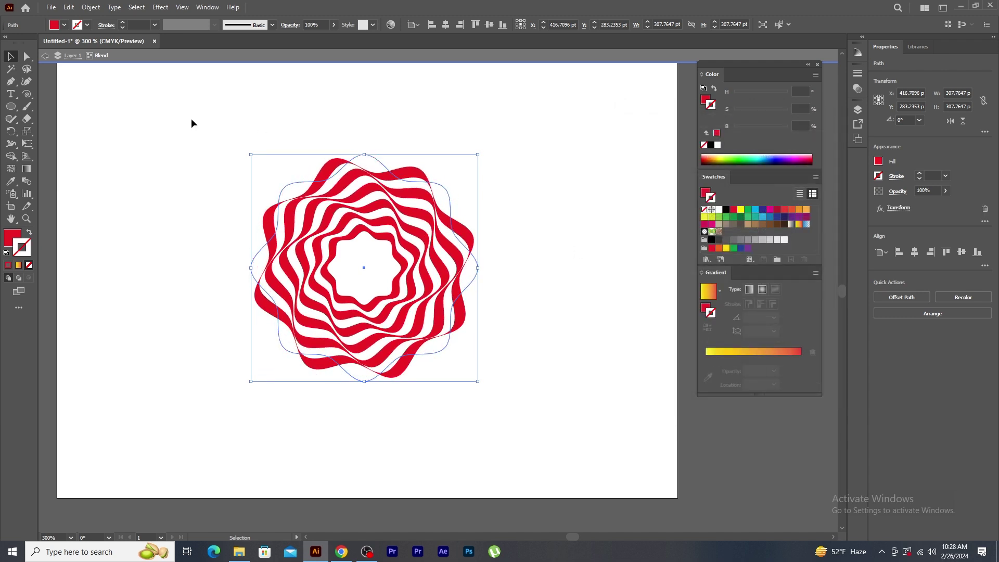
Expand the twisted blend's appearance and move it off the artboard to the left
click(222, 116)
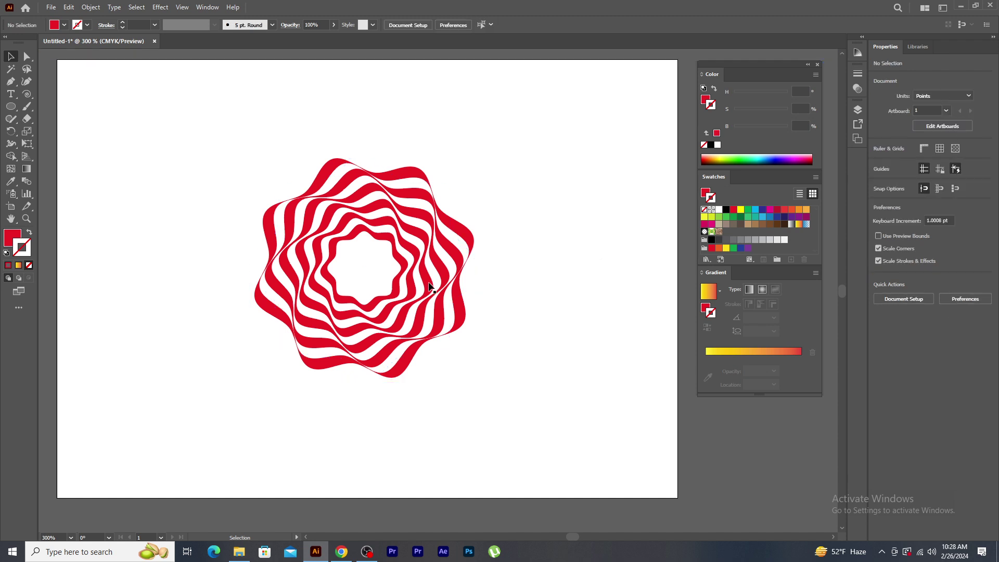
click(252, 267)
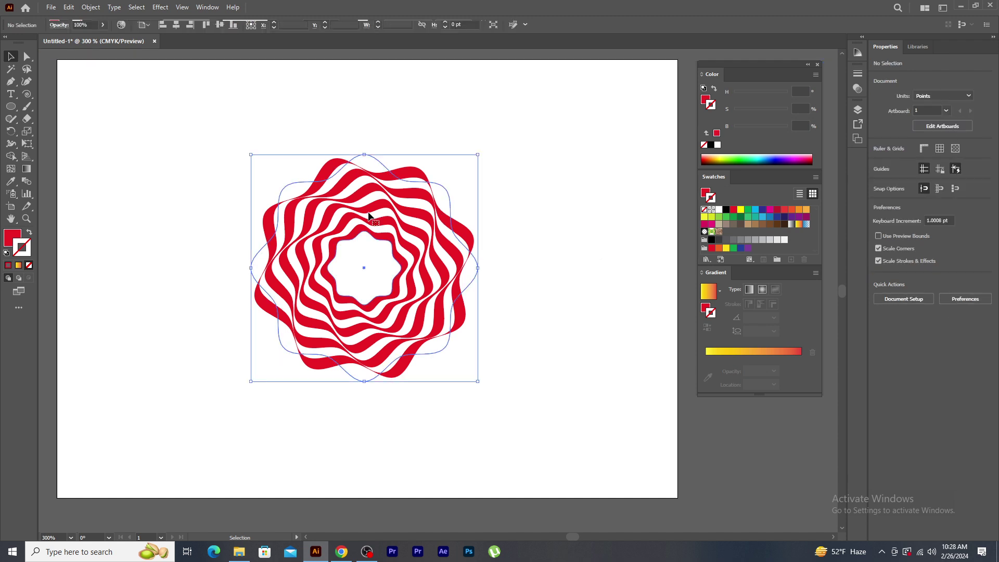
click(90, 8)
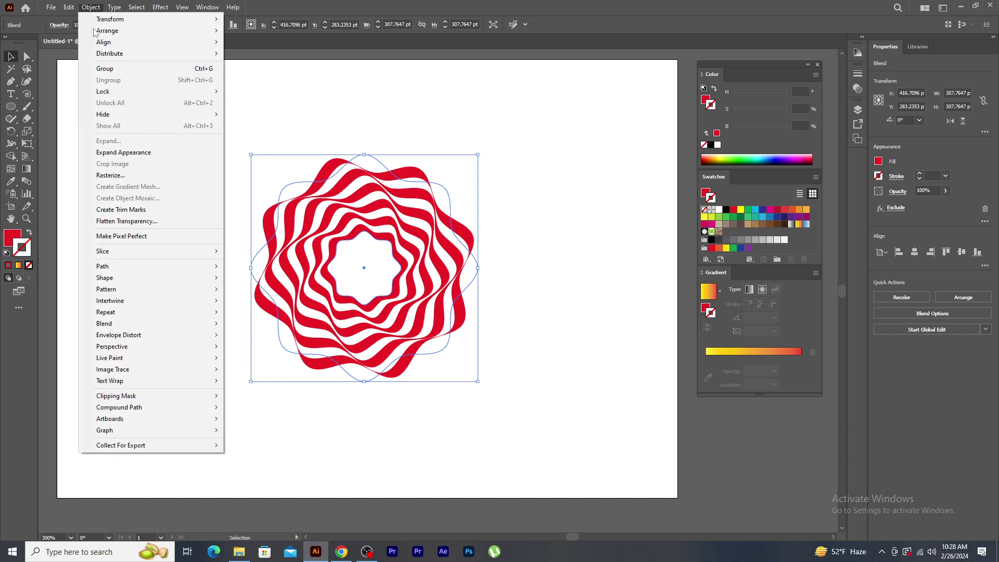
click(118, 154)
click(488, 148)
key(ctrl+minus)
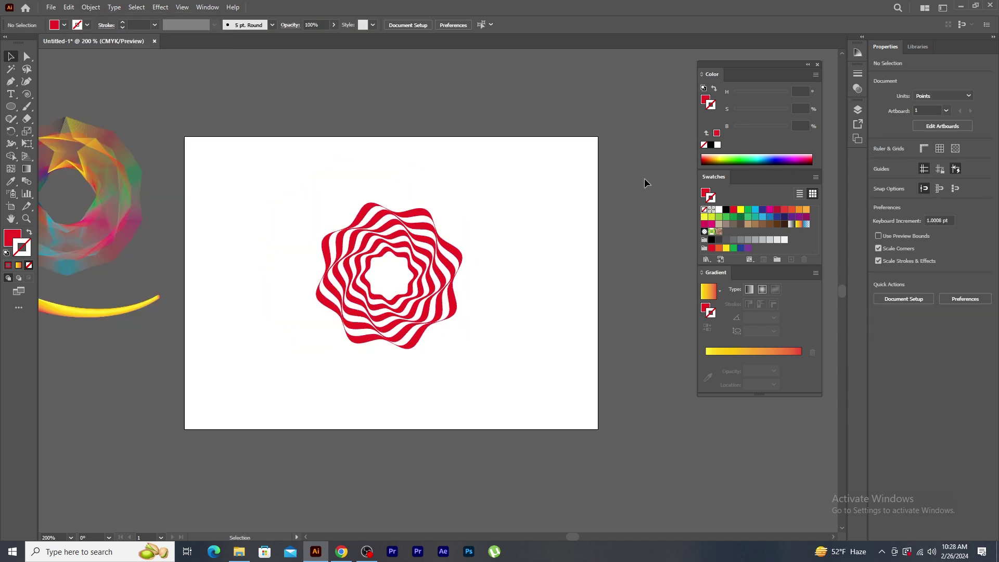
scroll(644, 178, left, 3)
drag(498, 208, 173, 337)
key(ctrl+plus)
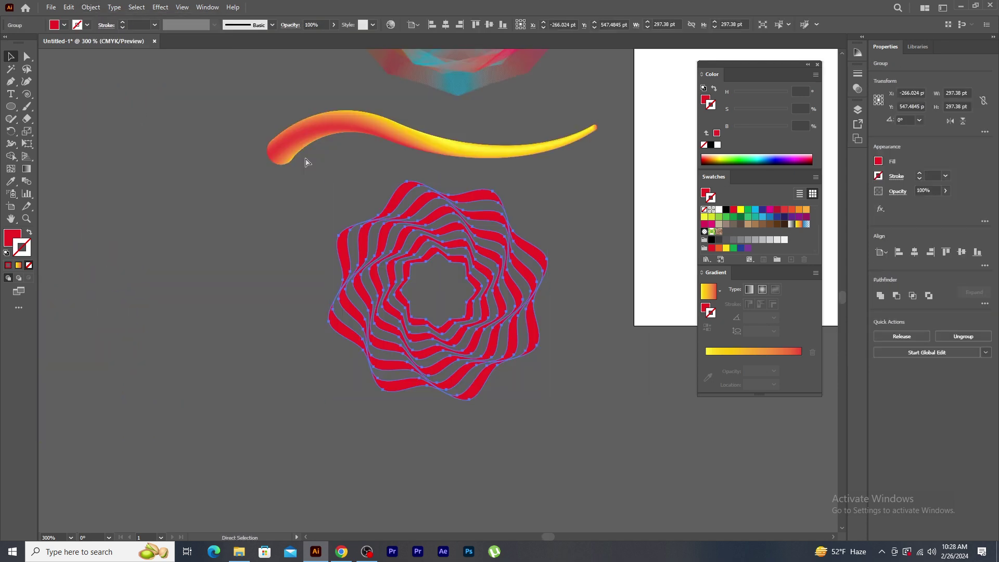
scroll(350, 295, right, 10)
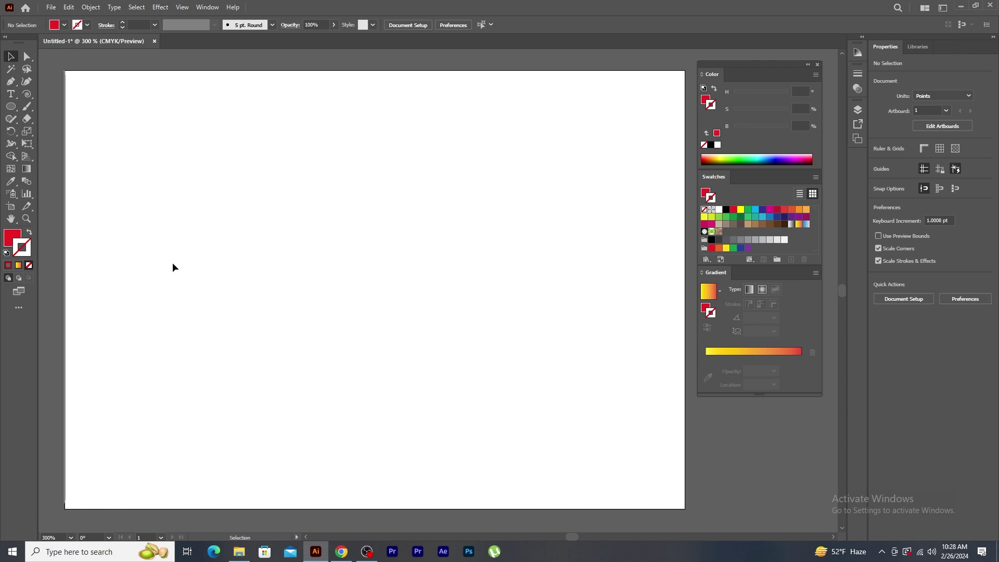
Draw a B-shaped pen path with an inner loop, lower bowl and long right tail
key(x)
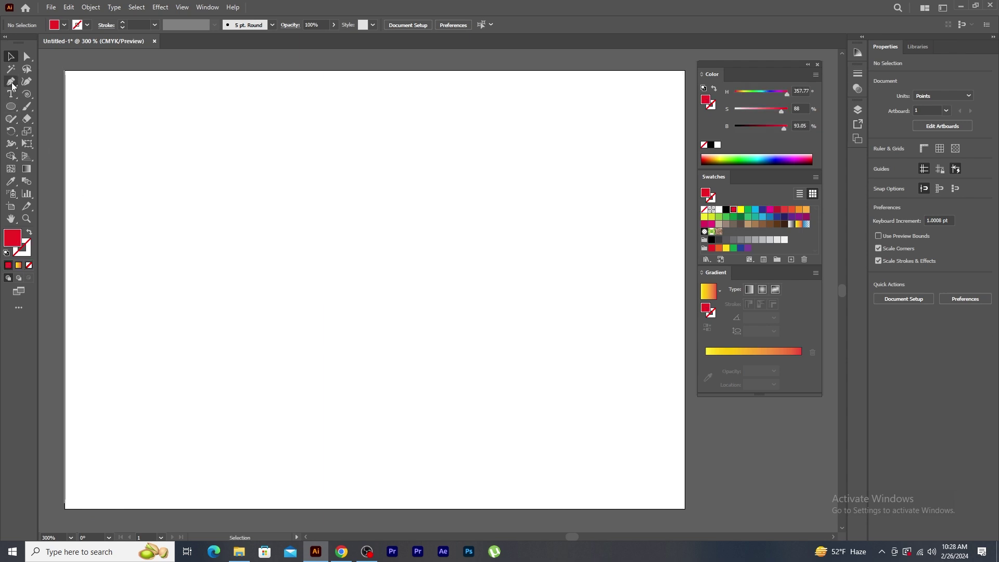
click(11, 81)
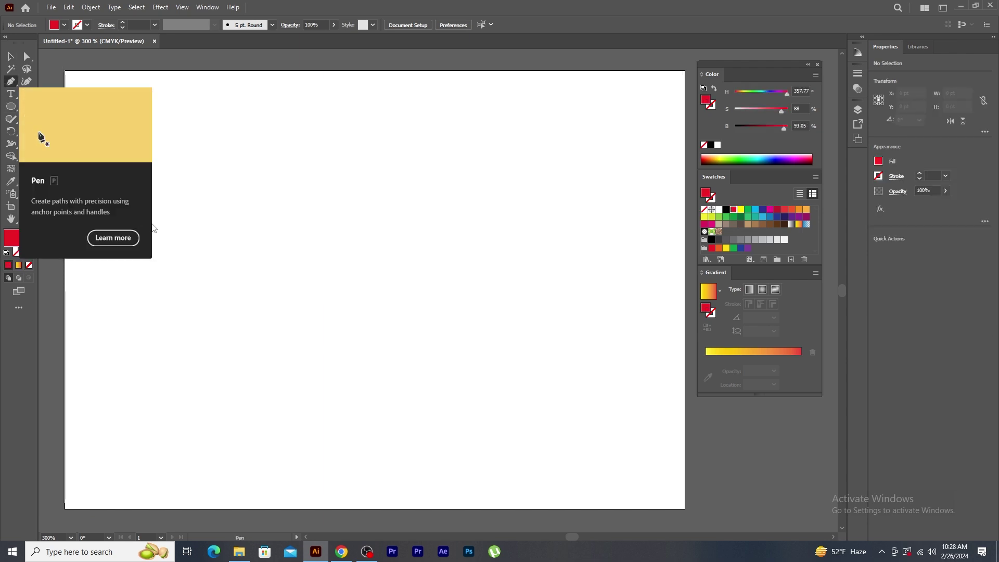
click(193, 168)
drag(283, 390, 230, 388)
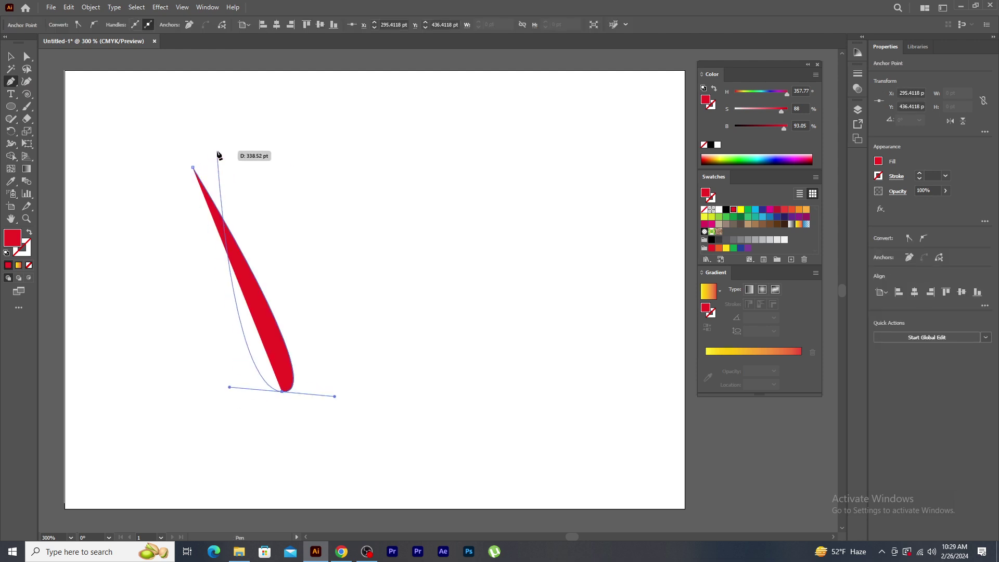
drag(217, 150, 239, 101)
click(29, 266)
key(x)
click(8, 265)
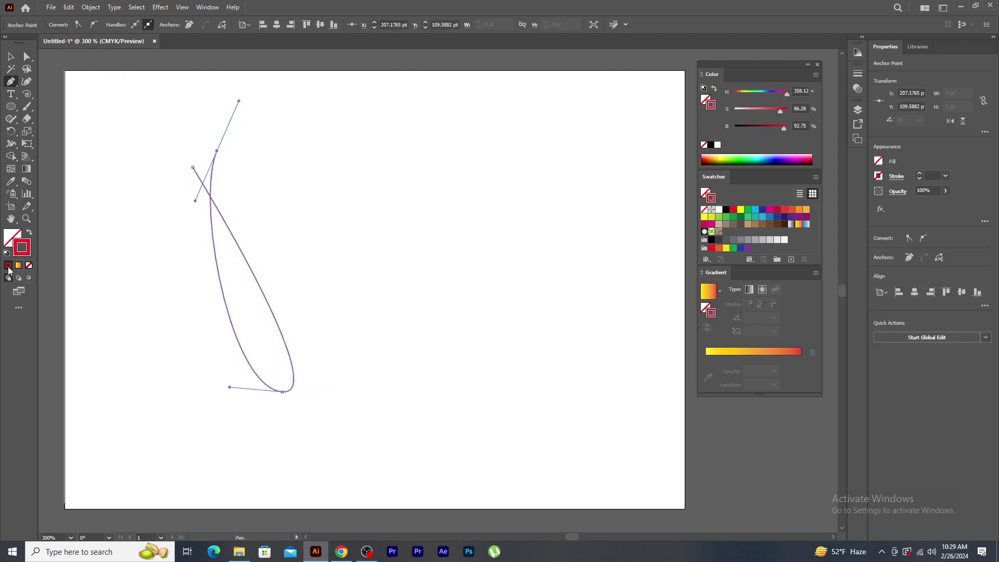
drag(356, 218, 302, 267)
drag(307, 212, 353, 208)
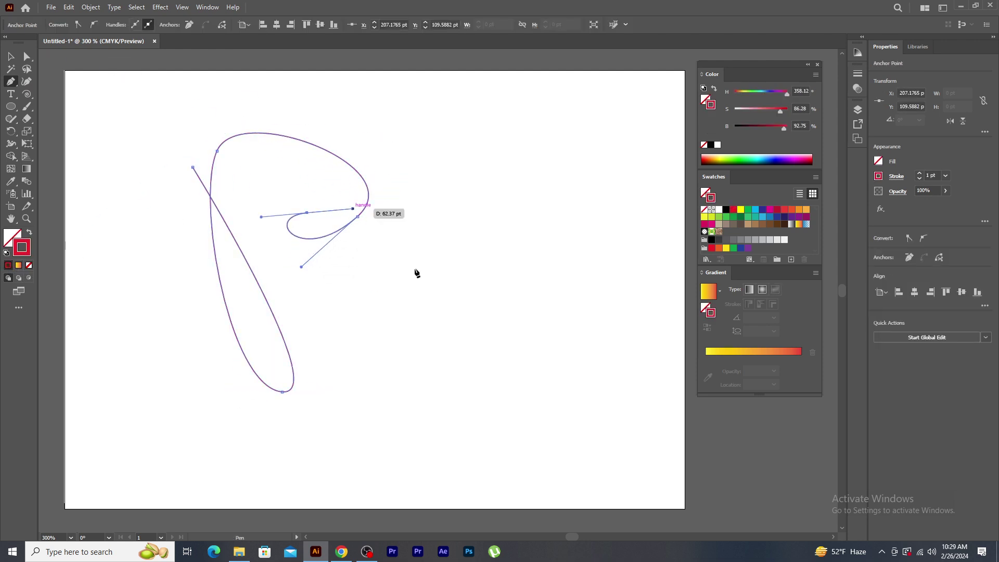
drag(419, 337, 325, 379)
drag(350, 311, 626, 316)
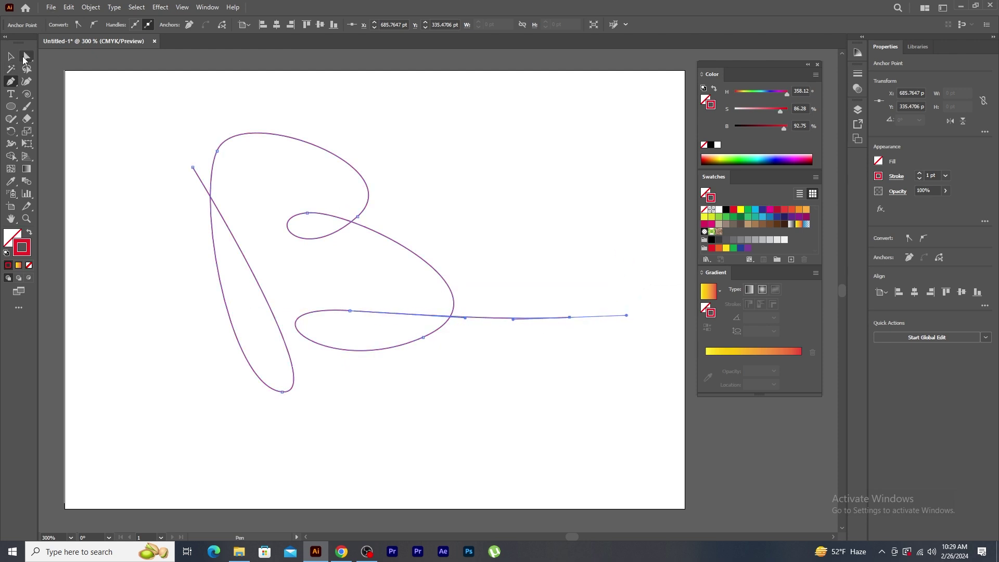
Reshape the B path's anchors and handles to refine its loop, top curve and tail
click(25, 59)
drag(356, 220, 417, 140)
click(514, 317)
drag(424, 337, 419, 361)
drag(192, 167, 154, 115)
drag(217, 151, 191, 127)
drag(213, 77, 239, 67)
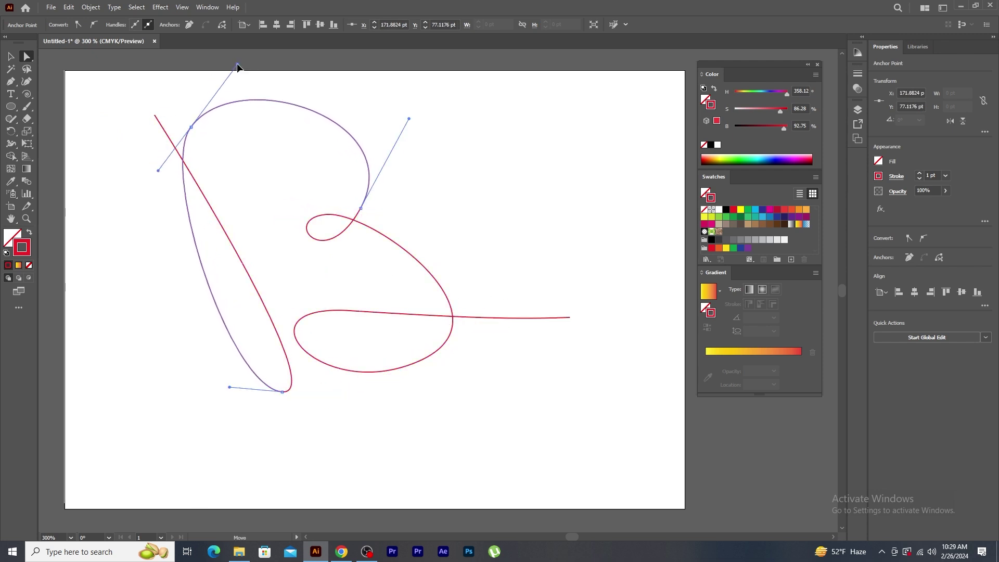
drag(326, 215, 328, 211)
drag(419, 361, 421, 360)
drag(350, 311, 372, 312)
click(544, 201)
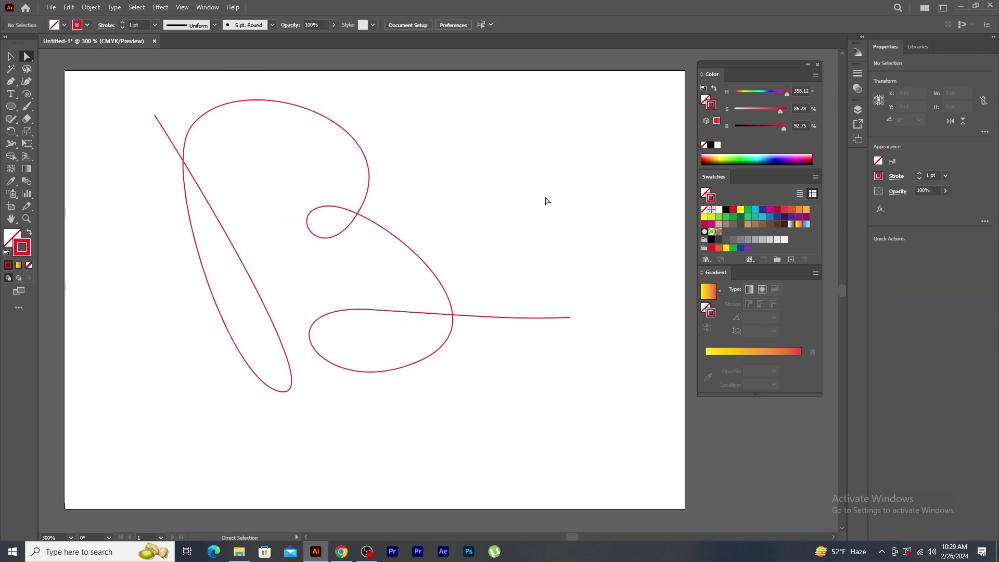
scroll(545, 201, down, 2)
Draw a small circle at the lower left with no stroke and a yellow-orange gradient fill
click(11, 110)
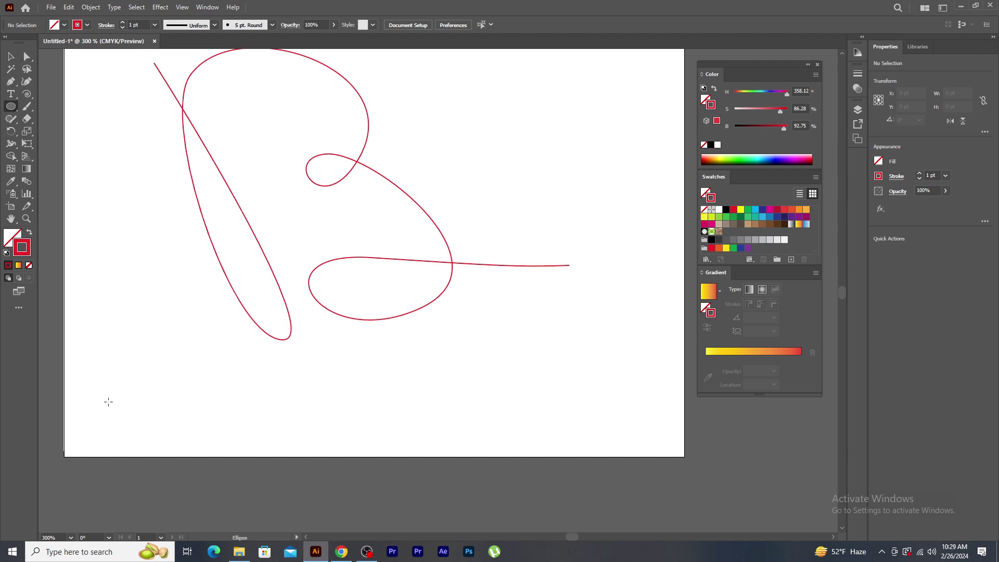
drag(108, 402, 129, 423)
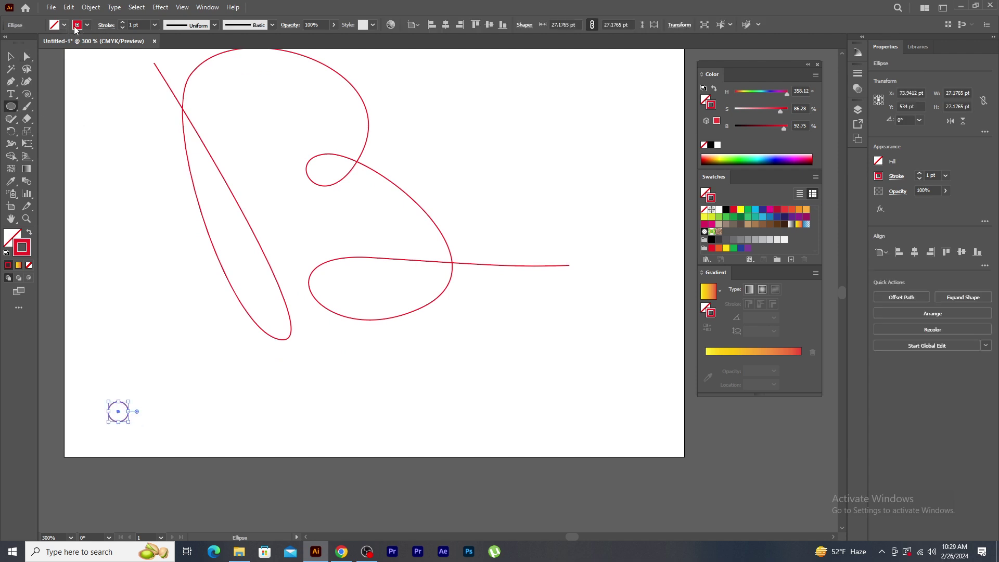
click(77, 25)
click(7, 42)
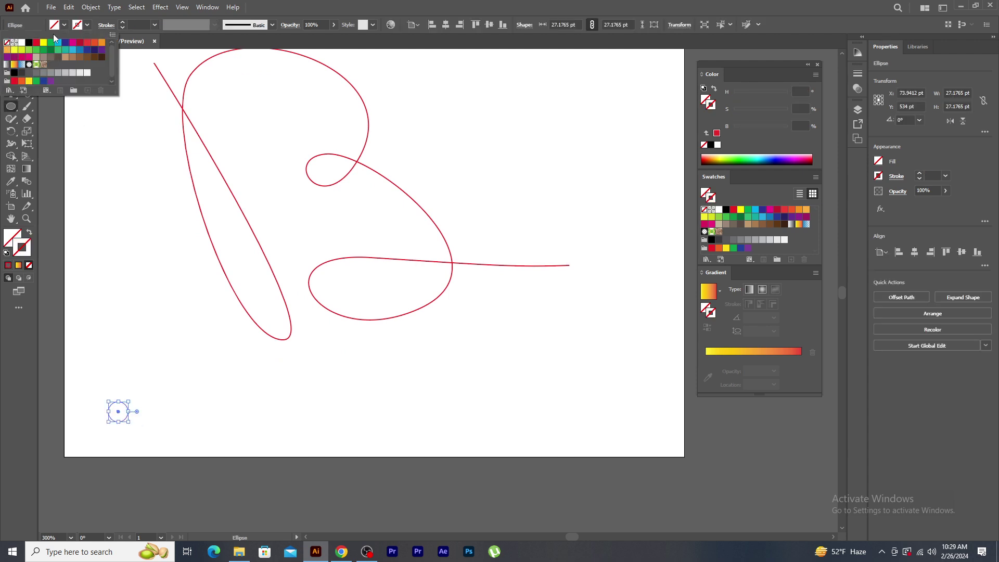
click(61, 25)
click(62, 25)
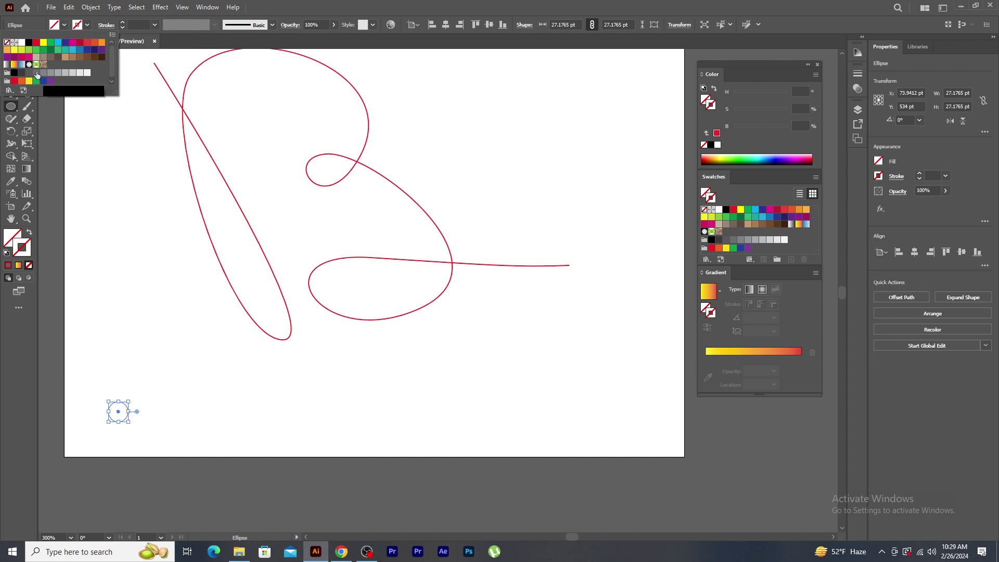
click(14, 64)
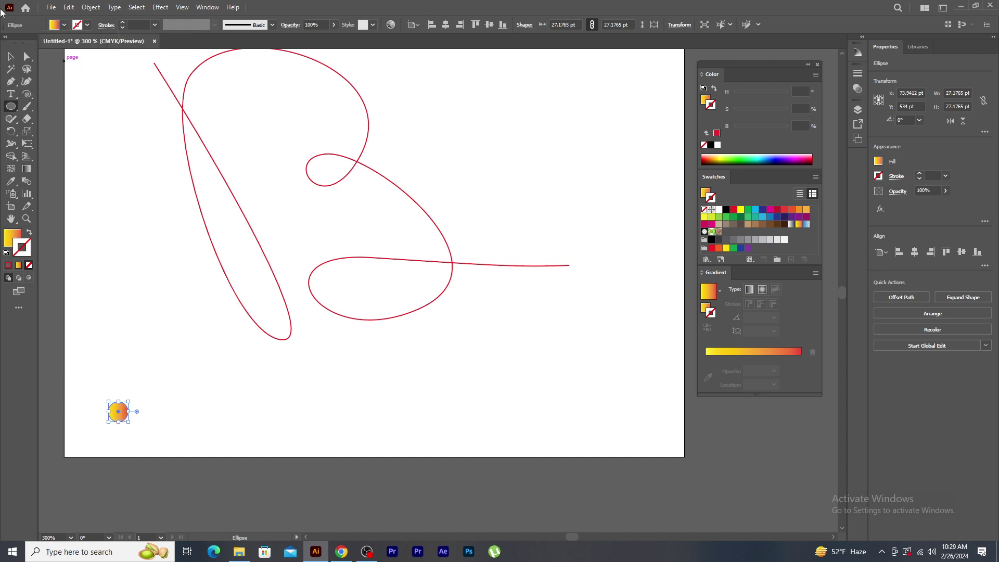
Copy the circle to the lower right, blend the two circles, and open Blend Options
click(10, 56)
drag(118, 416, 607, 416)
drag(313, 437, 653, 449)
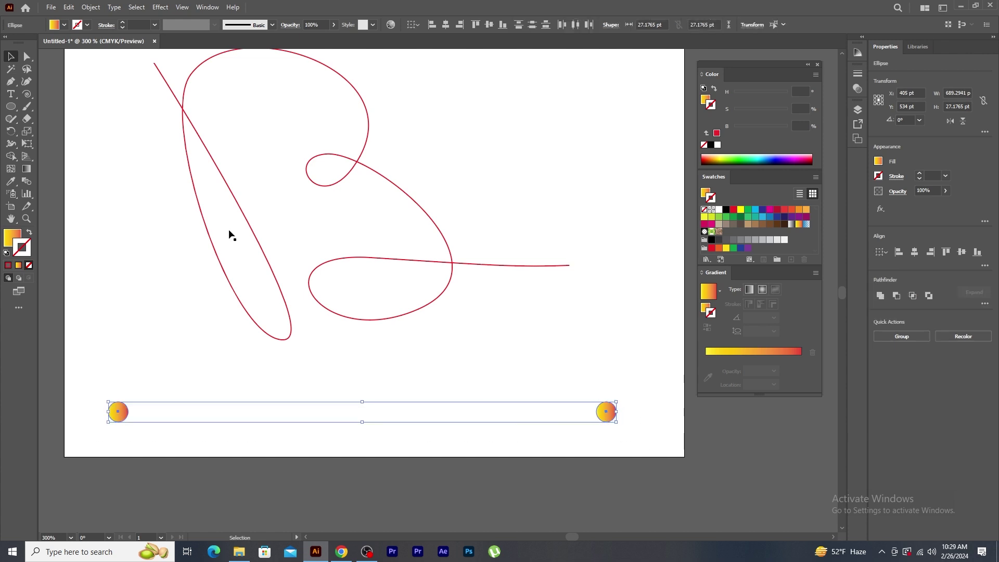
click(91, 8)
mouse_move(114, 323)
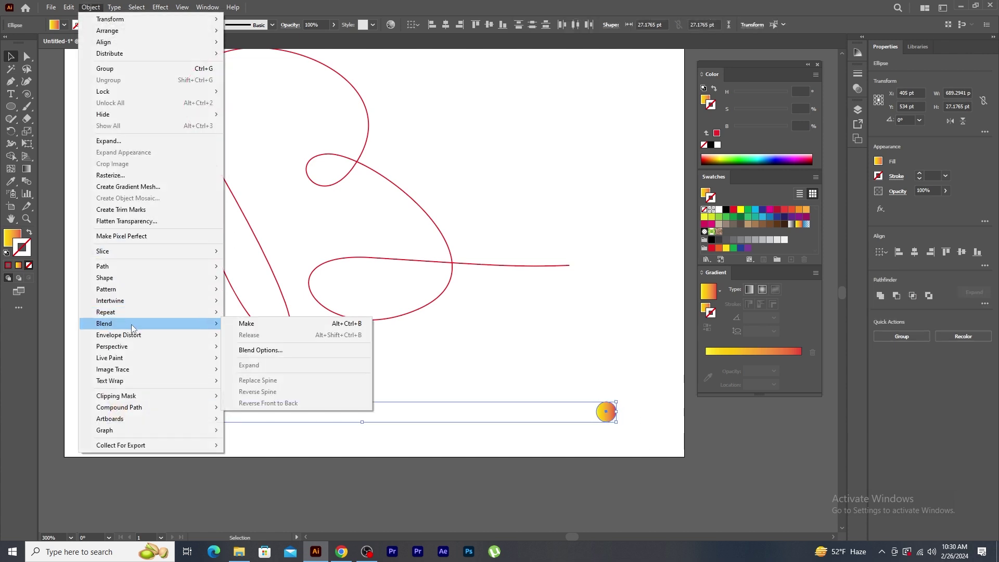
click(268, 327)
click(90, 7)
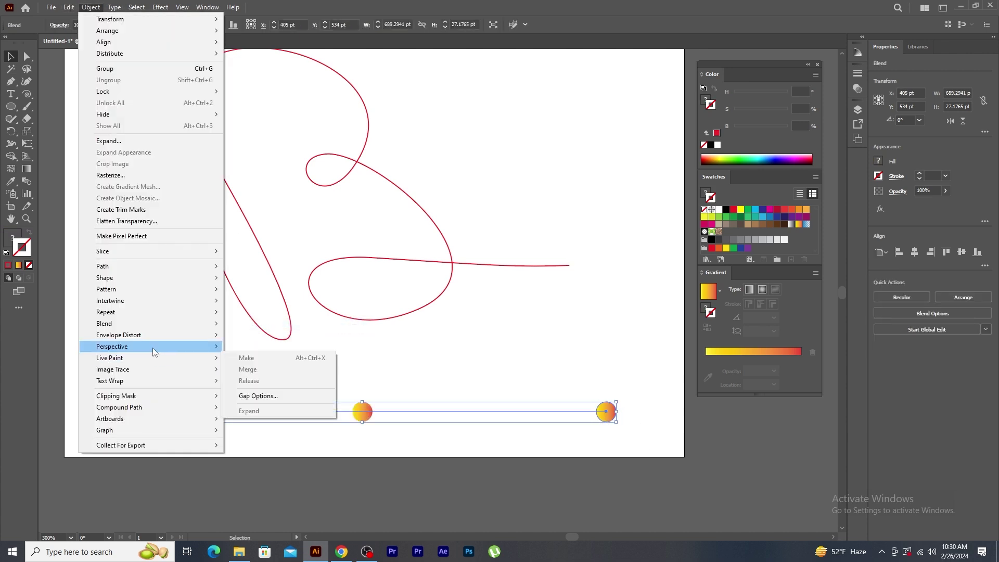
mouse_move(162, 326)
click(276, 351)
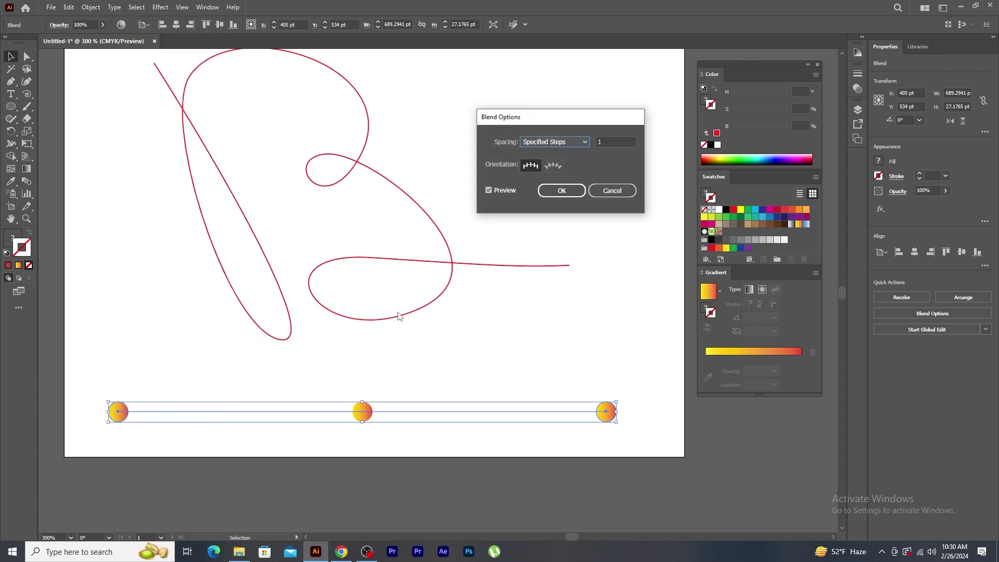
Set the blend's Specified Steps to 1000
click(608, 142)
text(1000)
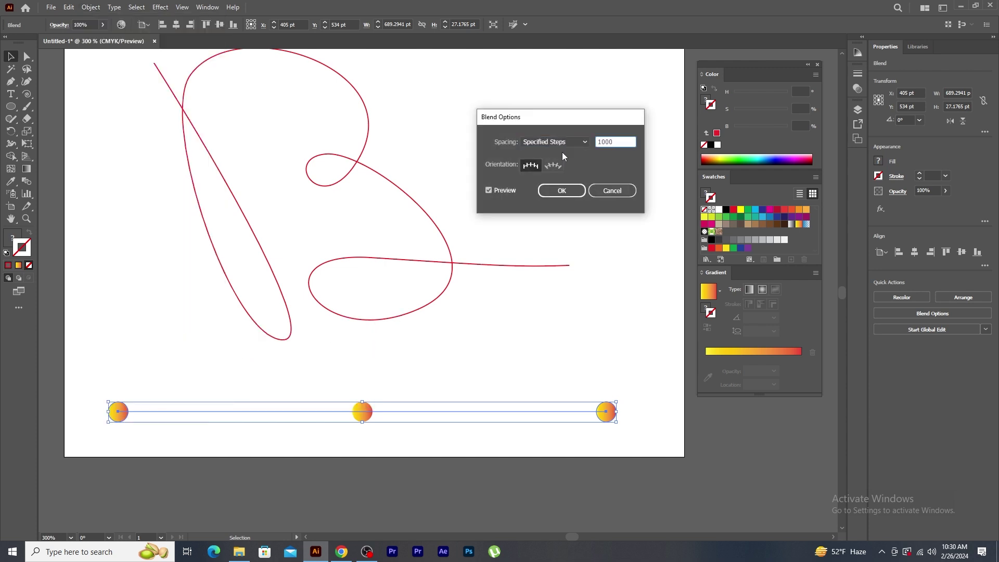
click(560, 191)
Replace the blend's spine with the B-shaped path to form a gradient tube
drag(141, 162, 386, 436)
click(90, 7)
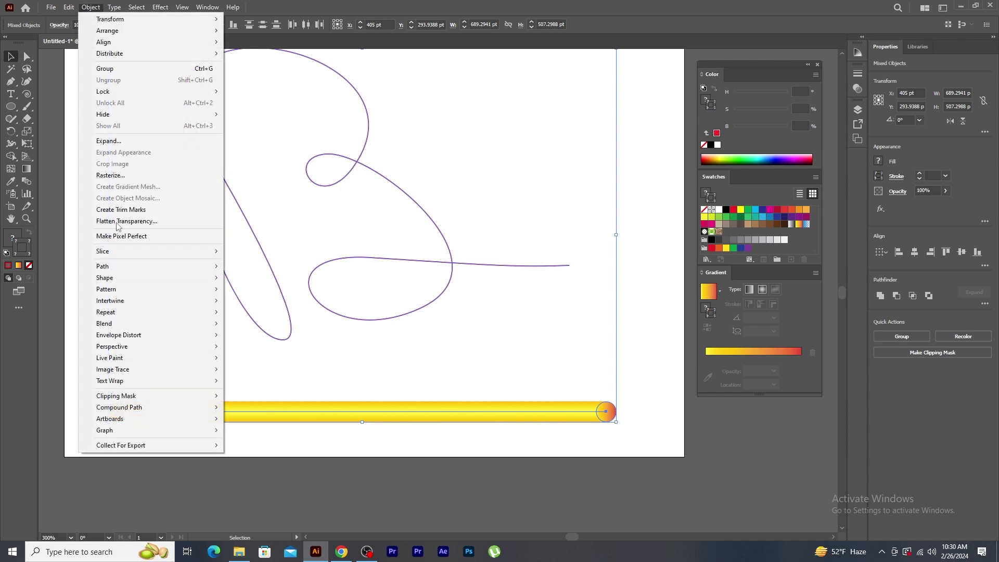
mouse_move(131, 325)
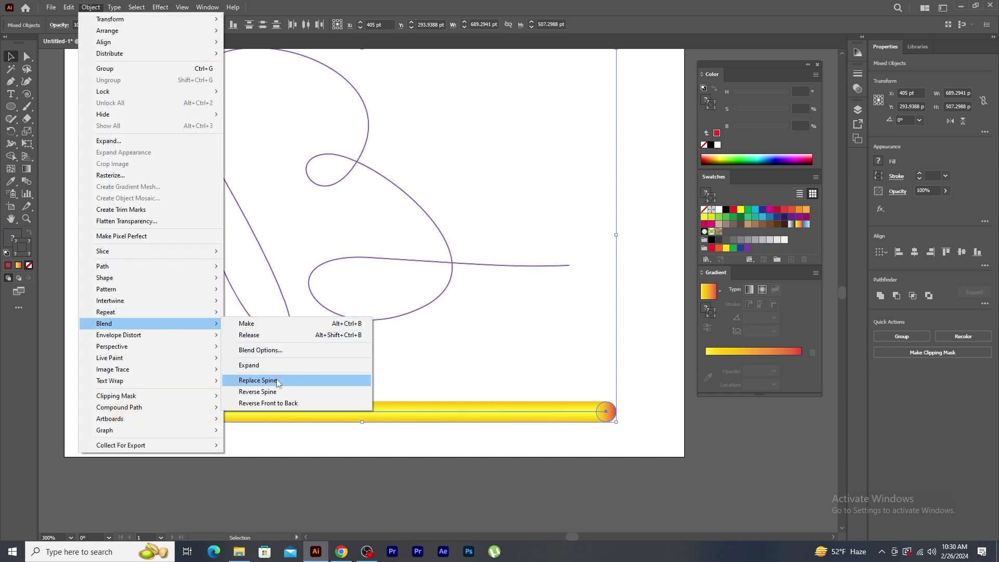
click(295, 380)
scroll(289, 198, up, 2)
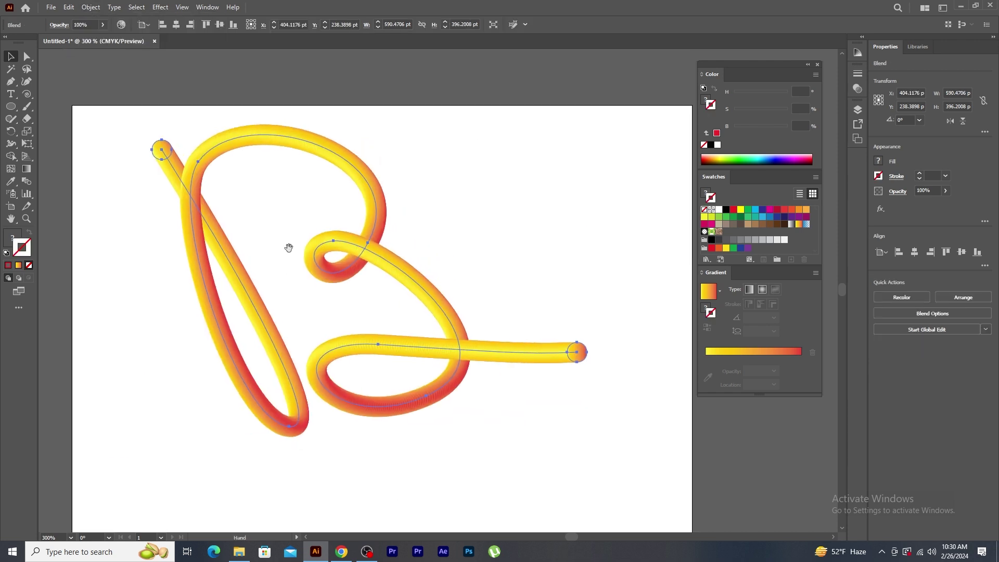
Select the tube's end circle with the Direct Selection tool
click(554, 281)
click(25, 55)
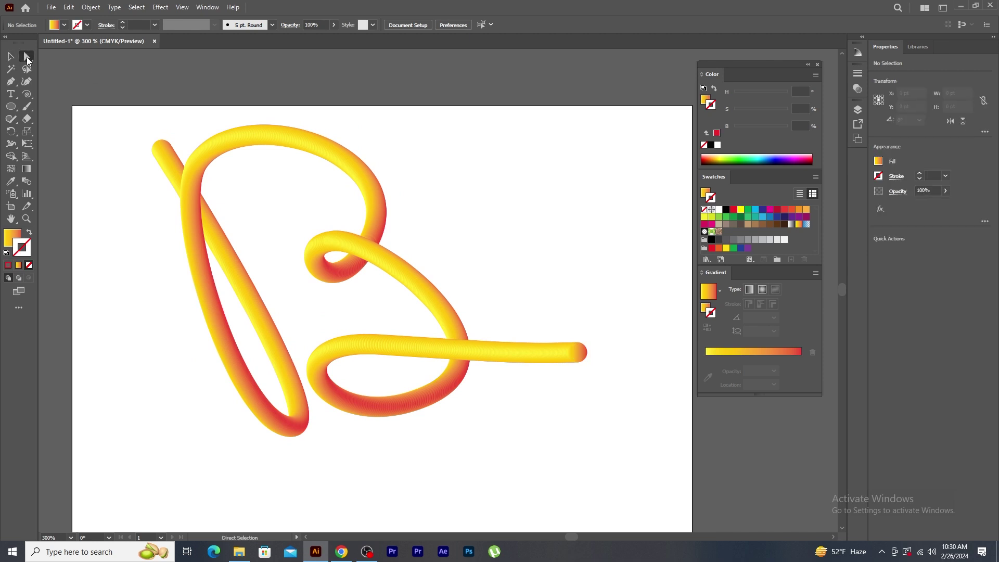
click(577, 352)
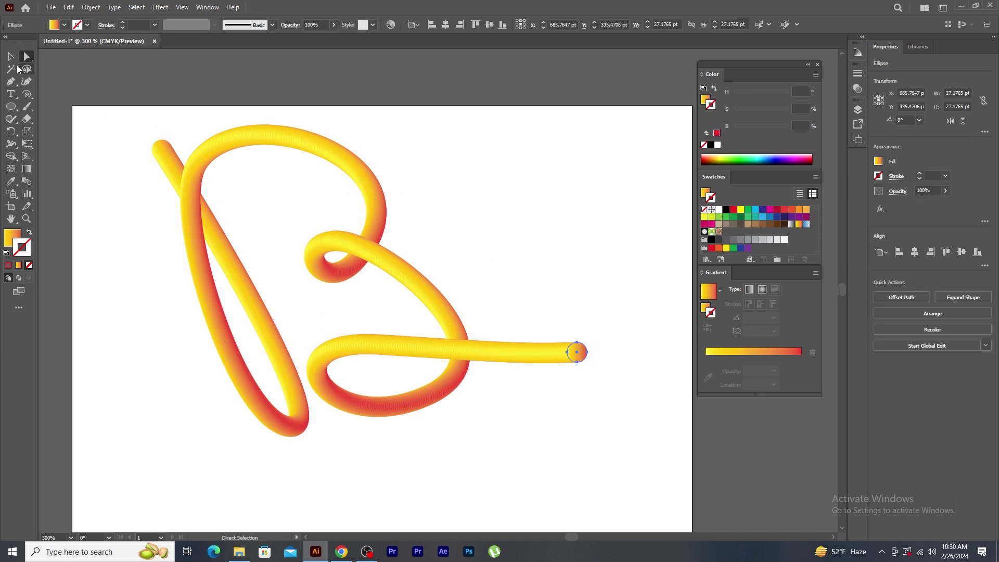
Shrink the tube's end circle to about 20 pt so the tail tapers
key(v)
mouse_move(589, 342)
mouse_down()
mouse_move(548, 370)
mouse_move(553, 380)
mouse_move(534, 356)
mouse_move(538, 338)
mouse_move(396, 344)
mouse_up()
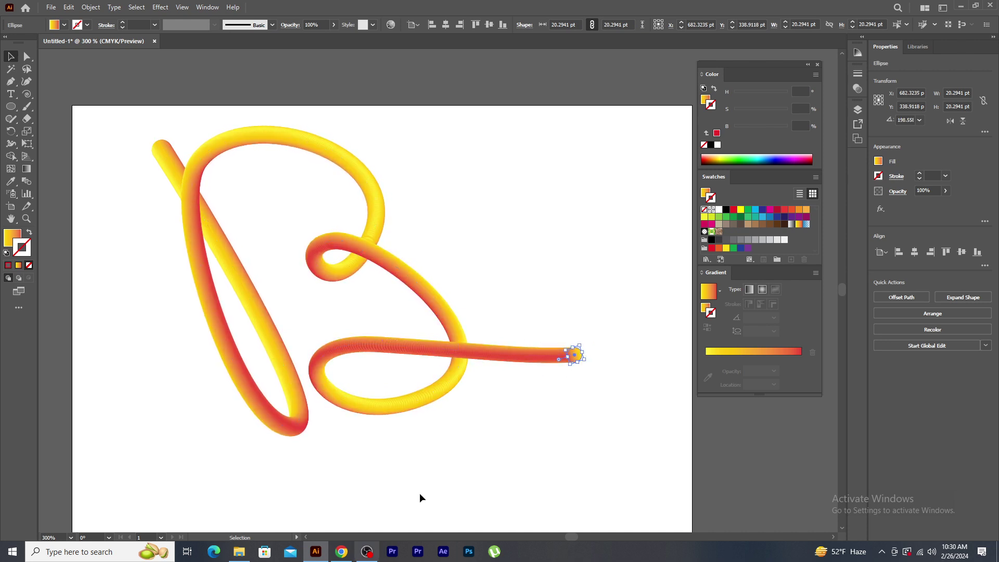
click(579, 409)
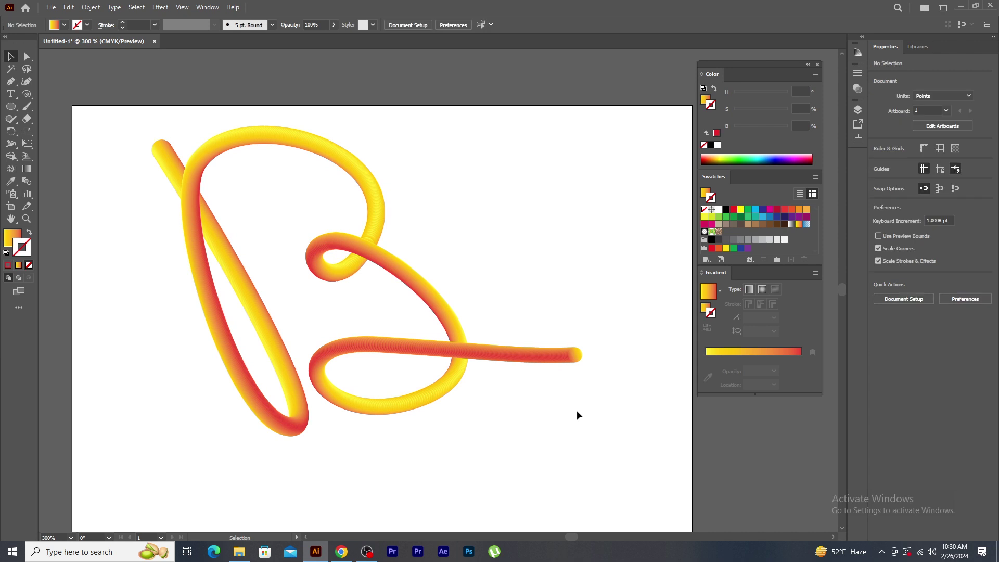
Delete the whole B-shaped blend and pan across the blank artboard
click(239, 138)
key(Delete)
drag(319, 267, 310, 228)
Type a '3' near the page centre and scale it into a huge glyph
click(11, 94)
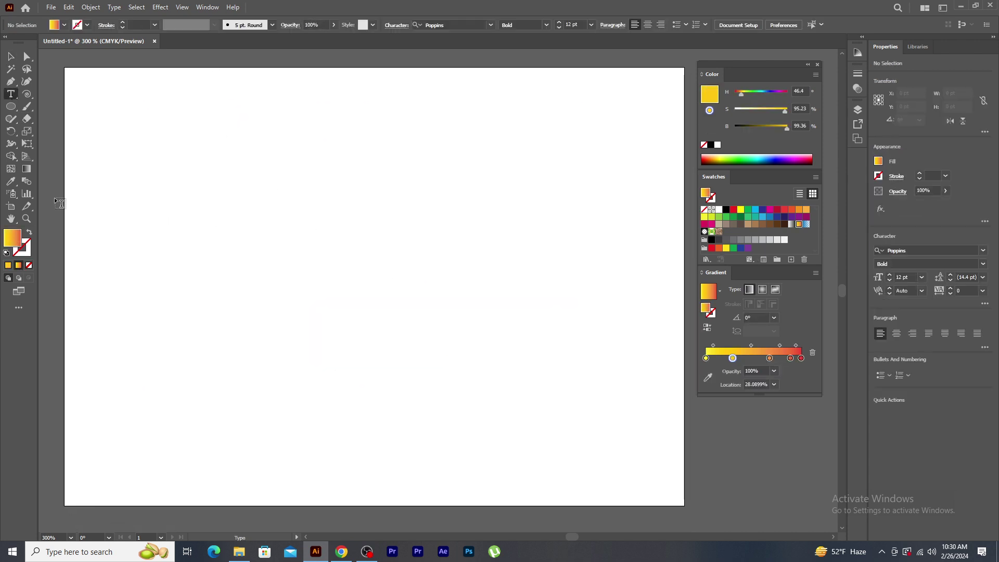
click(371, 238)
text(3)
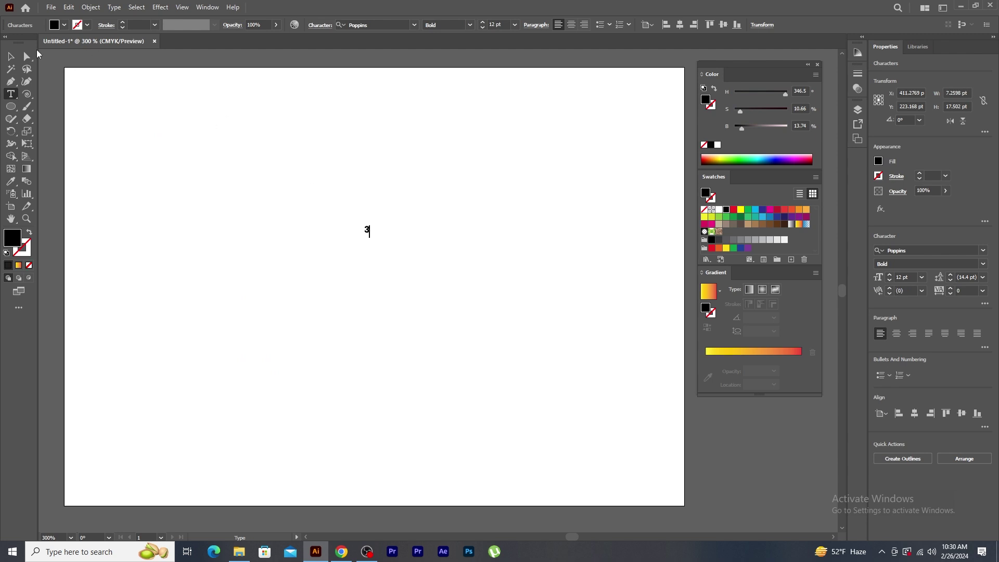
click(11, 57)
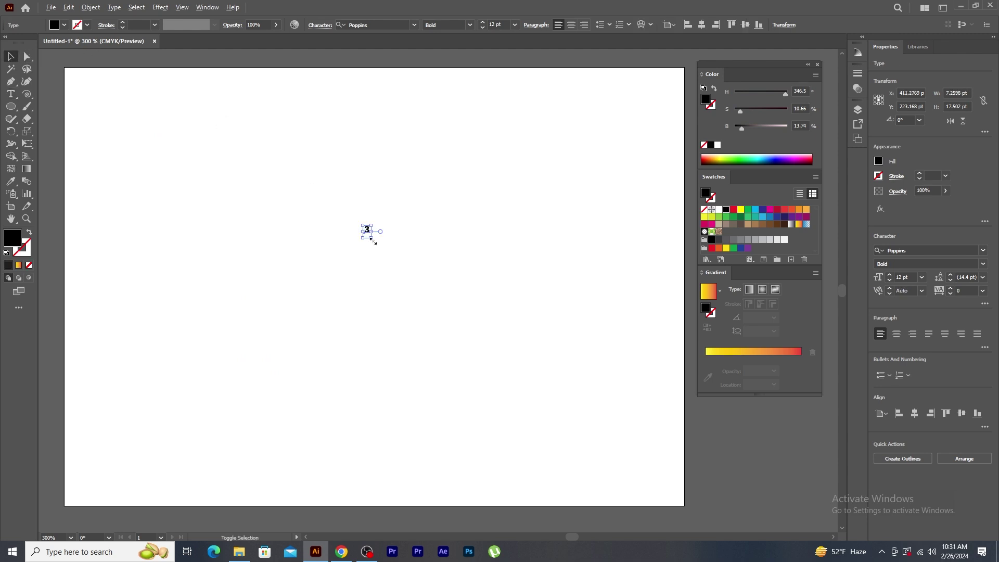
drag(371, 241, 511, 101)
drag(391, 176, 379, 197)
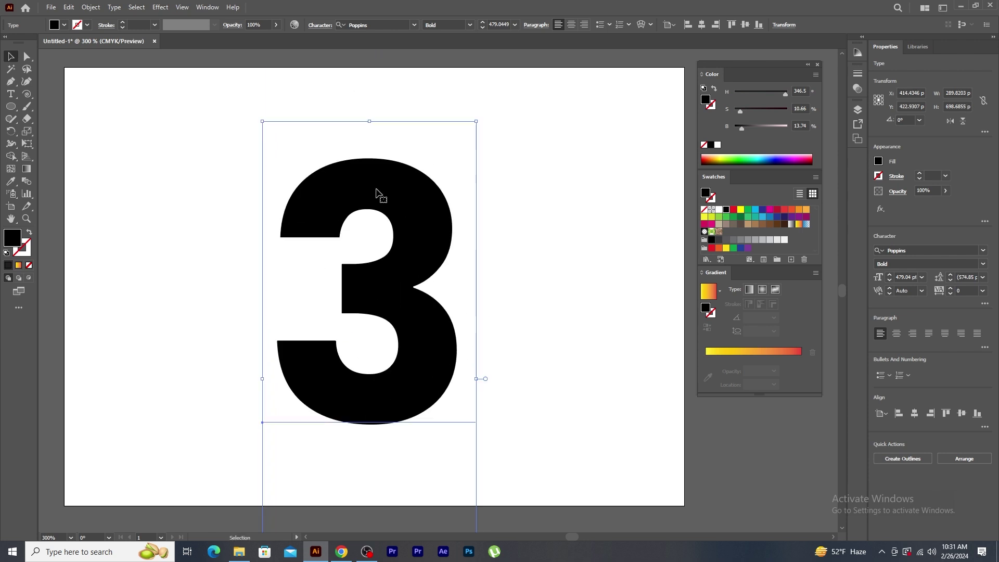
Convert the 3 to outlines with no fill and a 1 pt stroke
right_click(378, 193)
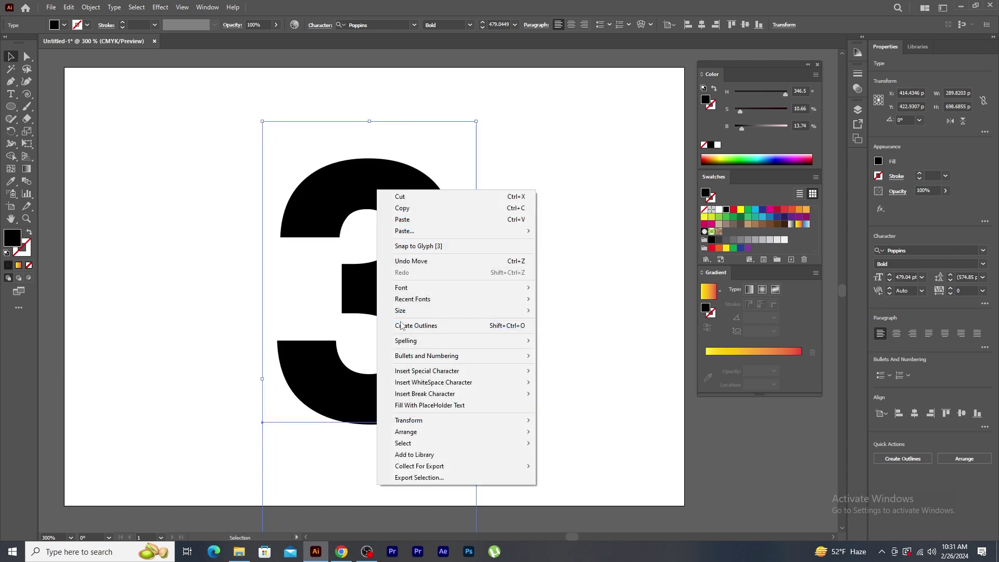
click(446, 326)
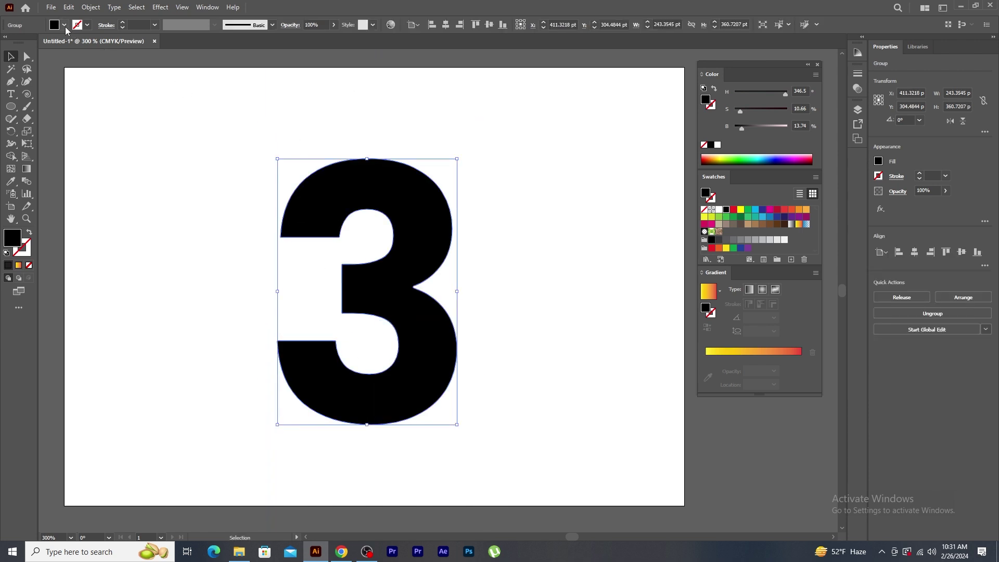
click(64, 25)
click(6, 50)
click(154, 25)
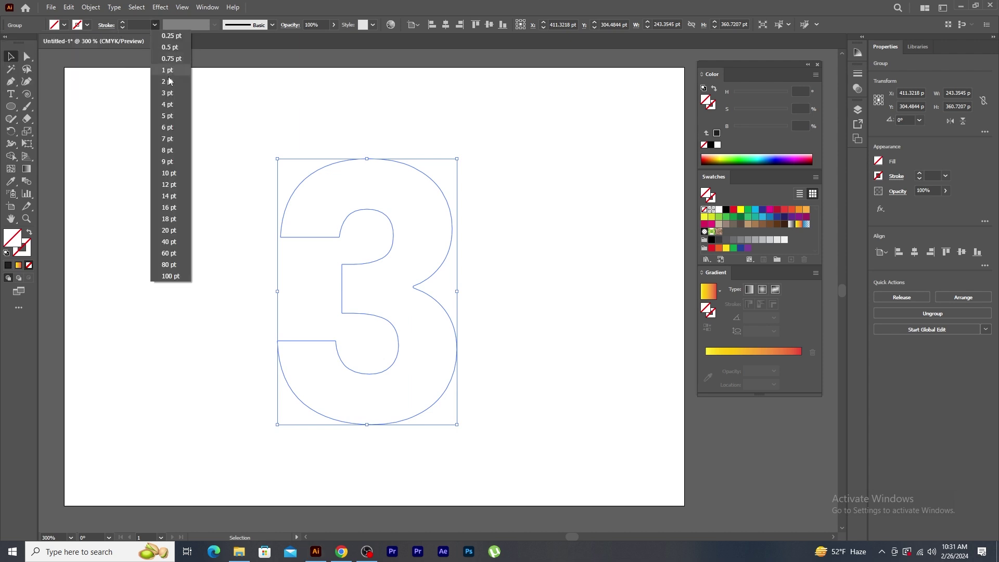
click(169, 72)
click(268, 130)
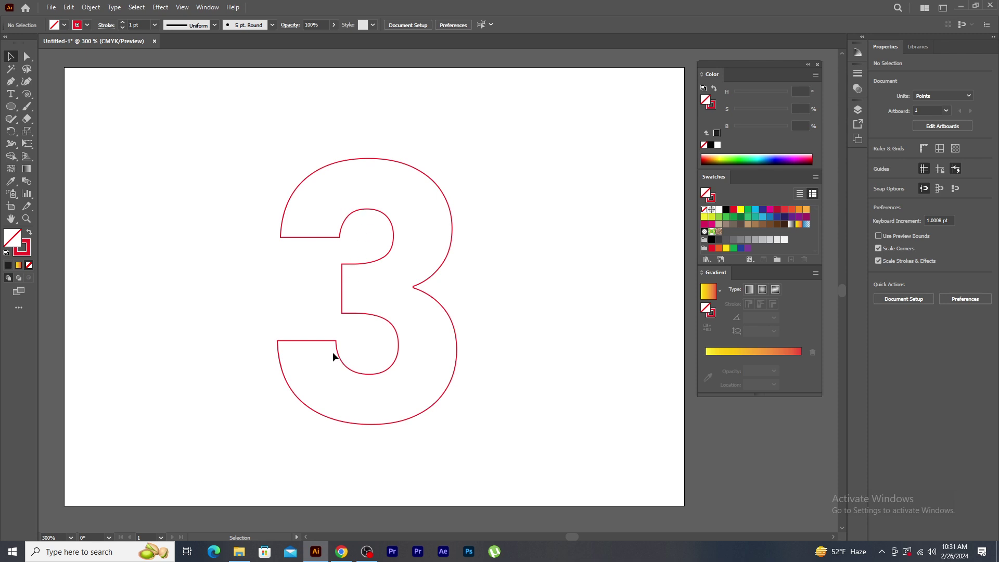
Delete the inner contour anchors of the 3 with Direct Selection
click(27, 57)
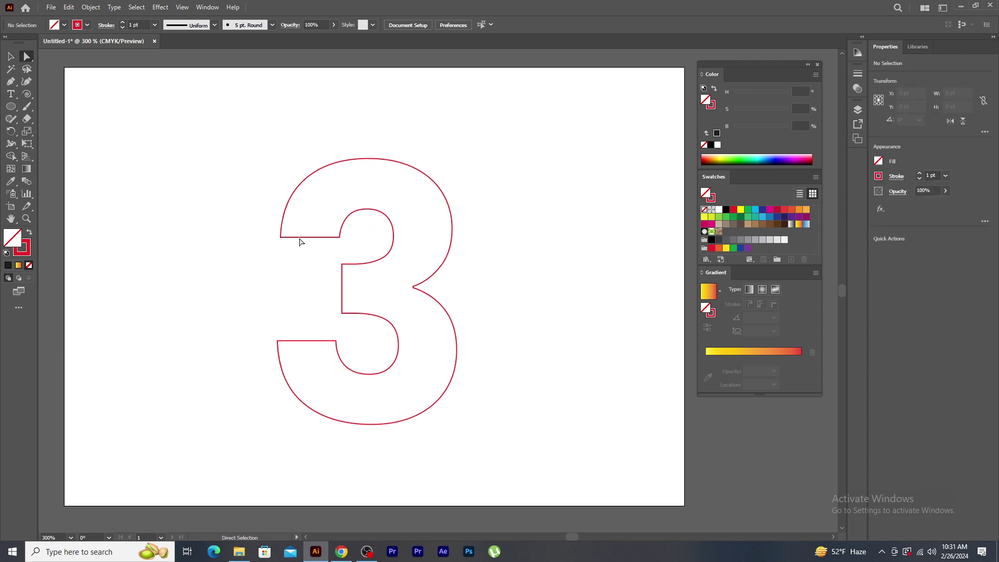
click(339, 227)
drag(329, 199, 409, 399)
key(Delete)
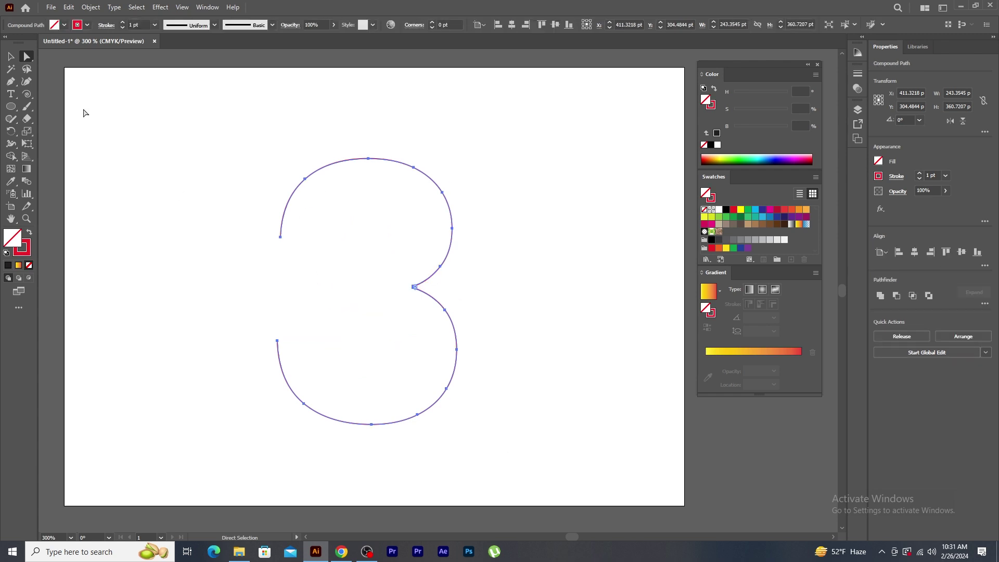
Release the 3's compound path, leaving only its open outer curve
click(11, 57)
right_click(449, 207)
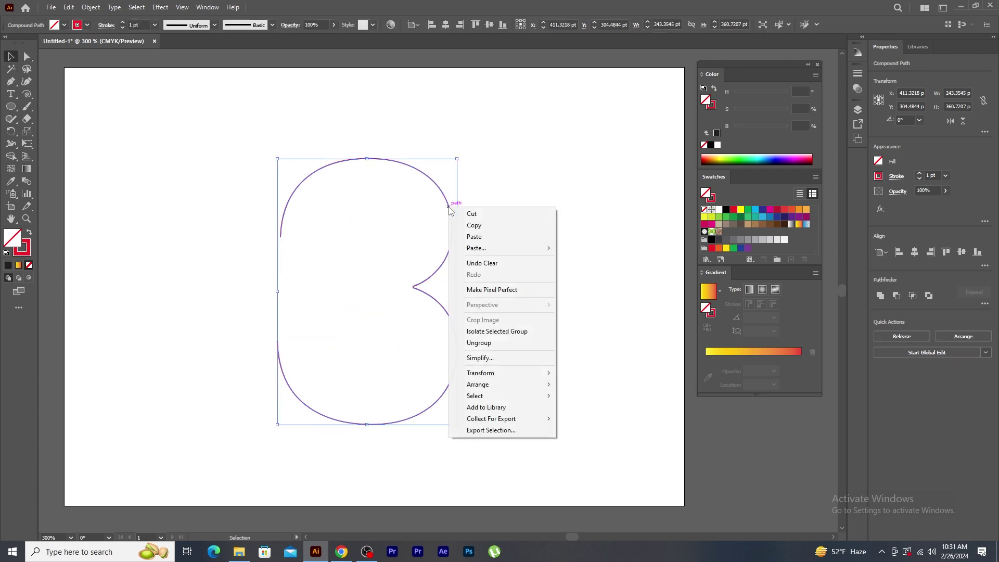
click(486, 343)
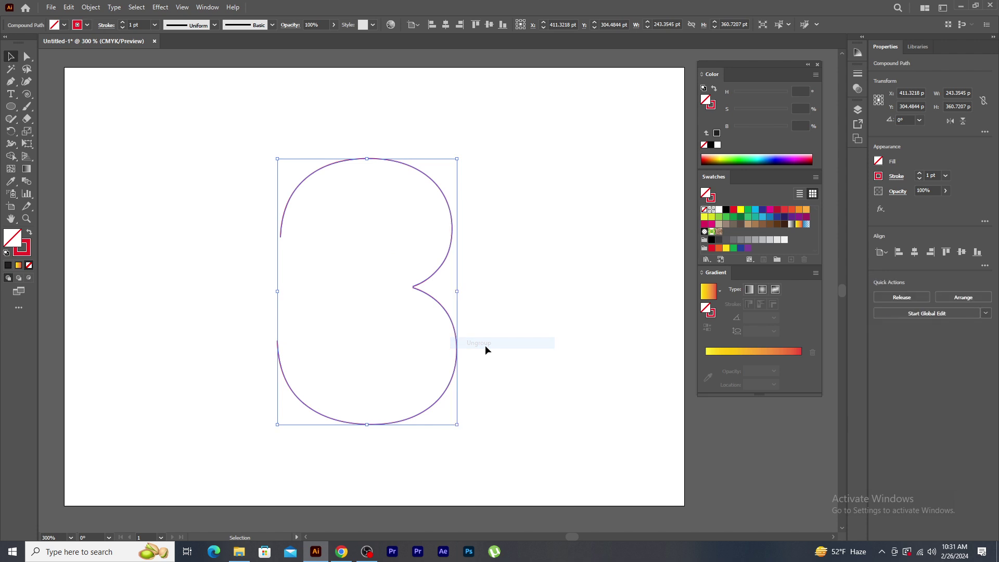
click(504, 313)
right_click(446, 262)
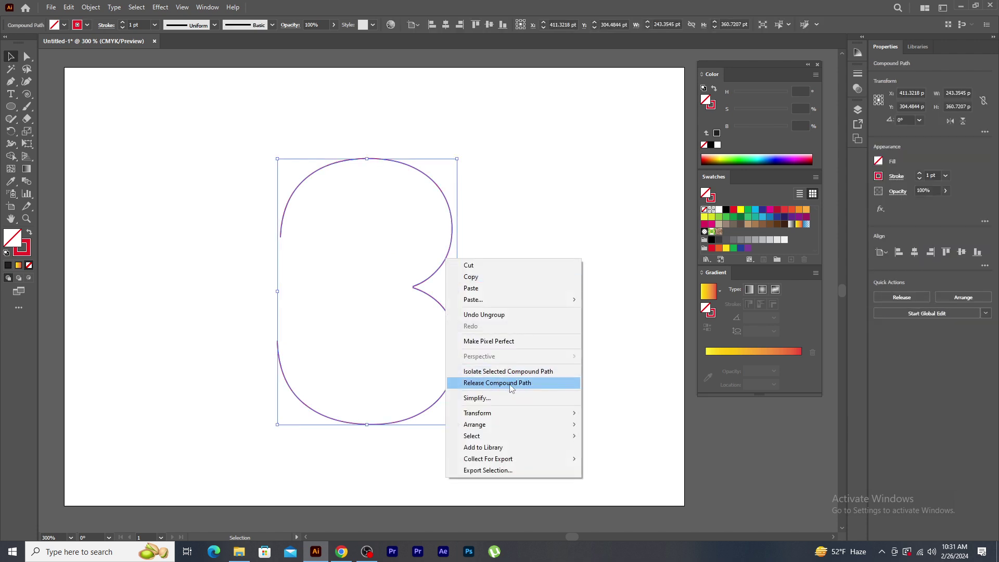
click(529, 384)
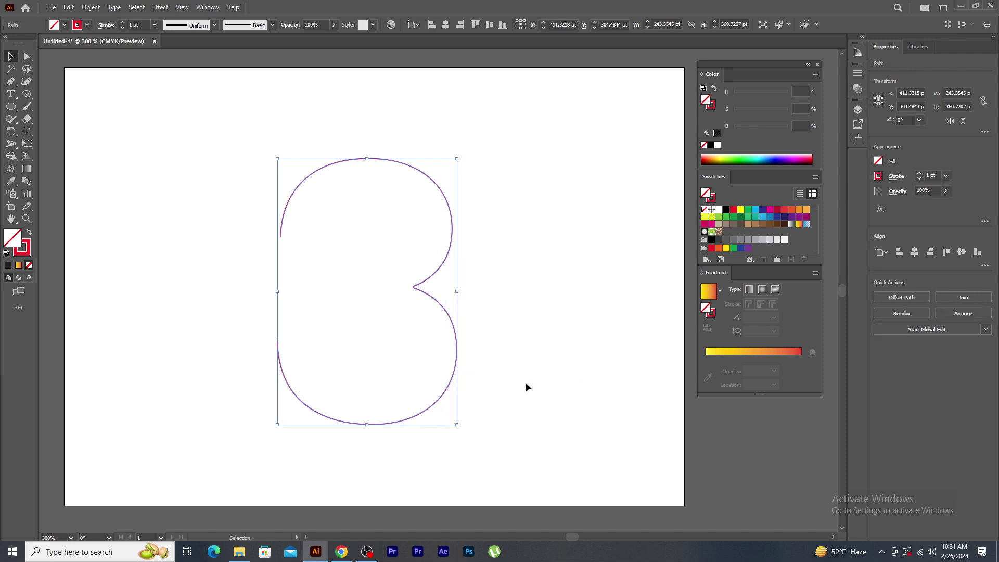
Draw a small stroke-less yellow-red gradient circle and copy it to the right edge
click(11, 107)
drag(125, 121, 136, 139)
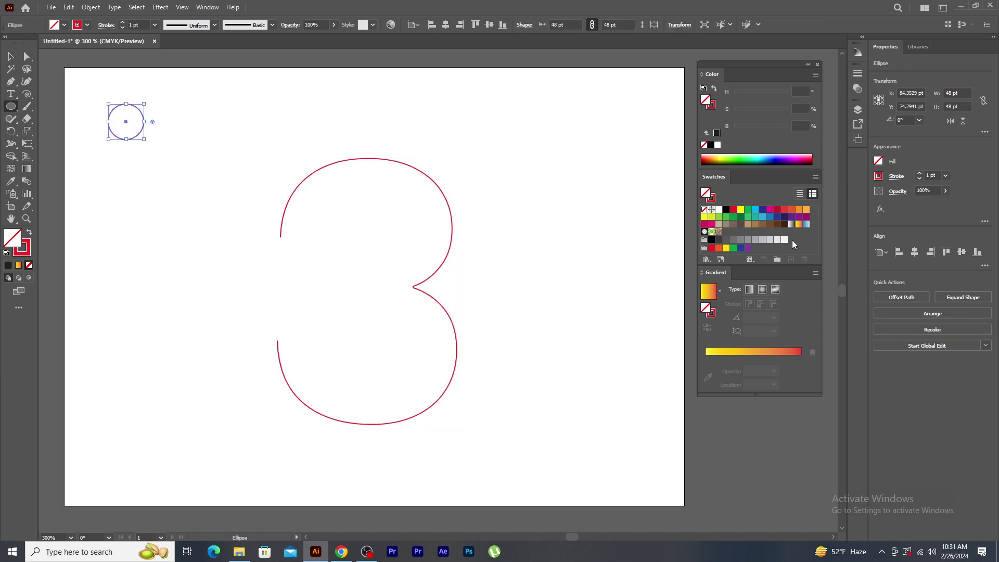
click(799, 226)
click(88, 29)
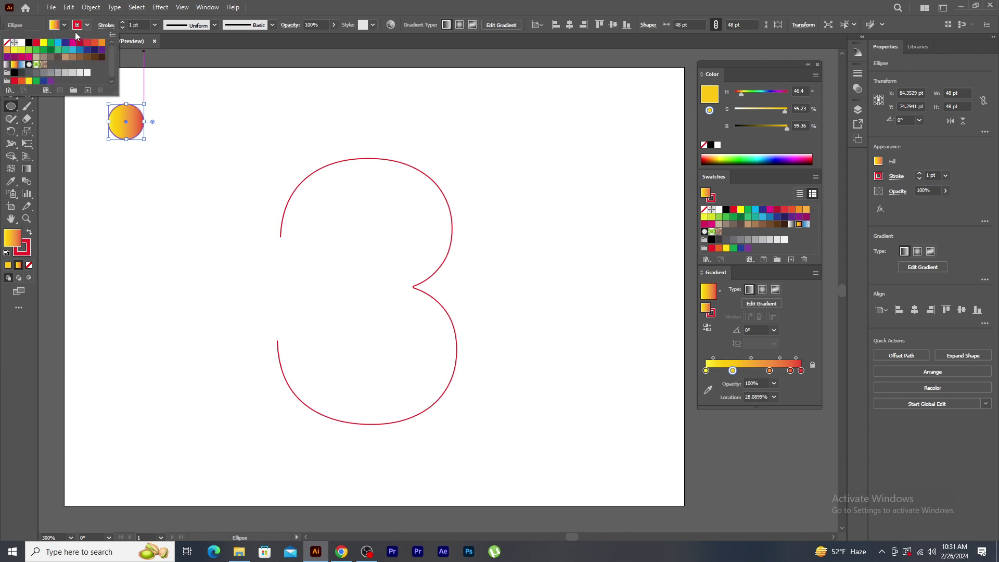
click(6, 44)
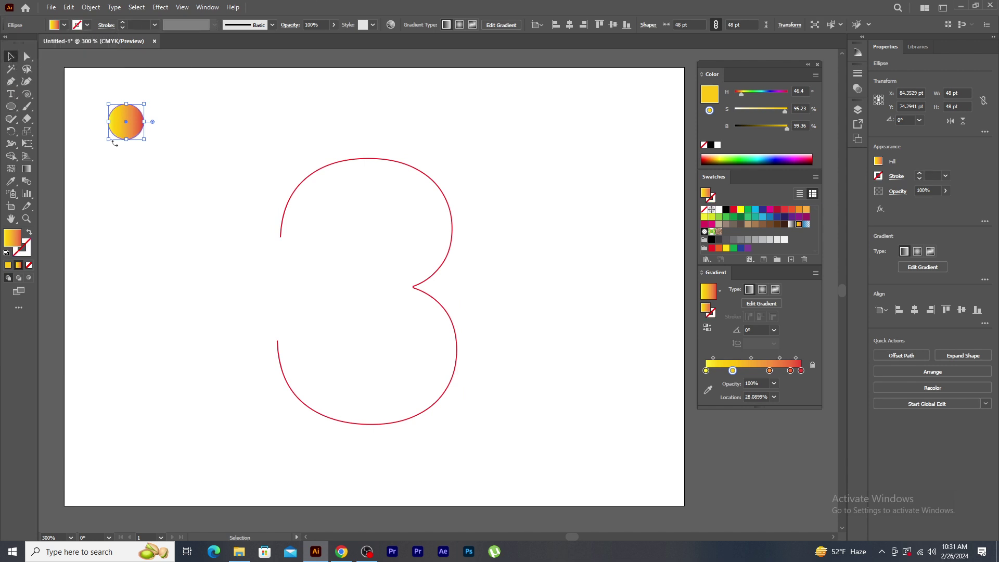
drag(133, 130, 643, 131)
Blend the two gradient circles with 1000 steps
drag(338, 135, 657, 140)
click(90, 8)
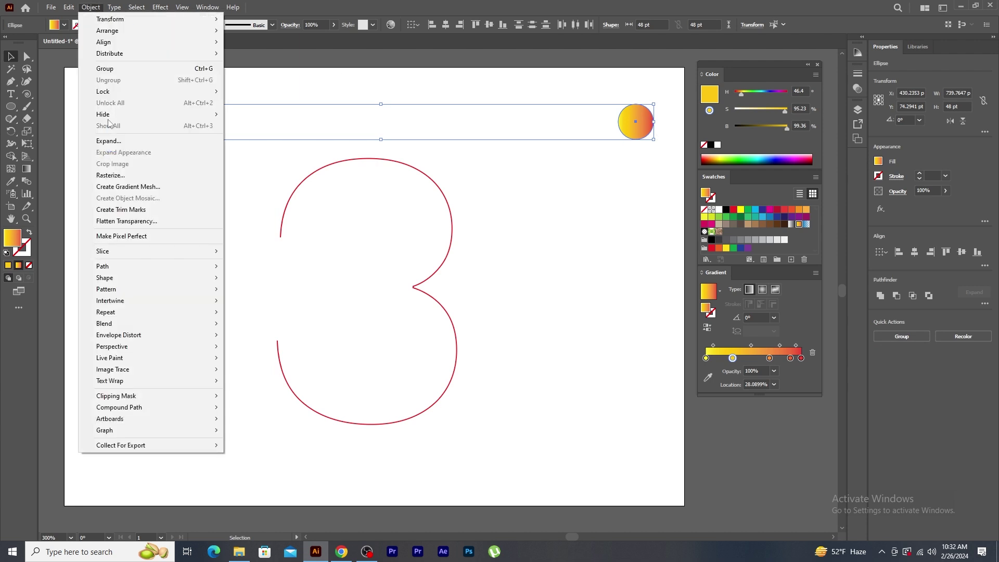
mouse_move(130, 324)
click(274, 323)
click(90, 7)
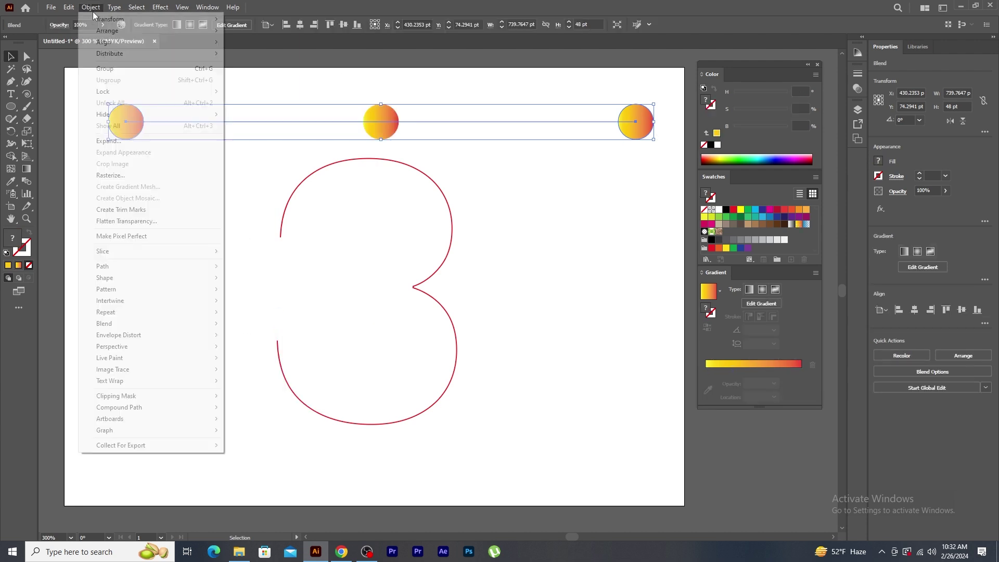
click(271, 350)
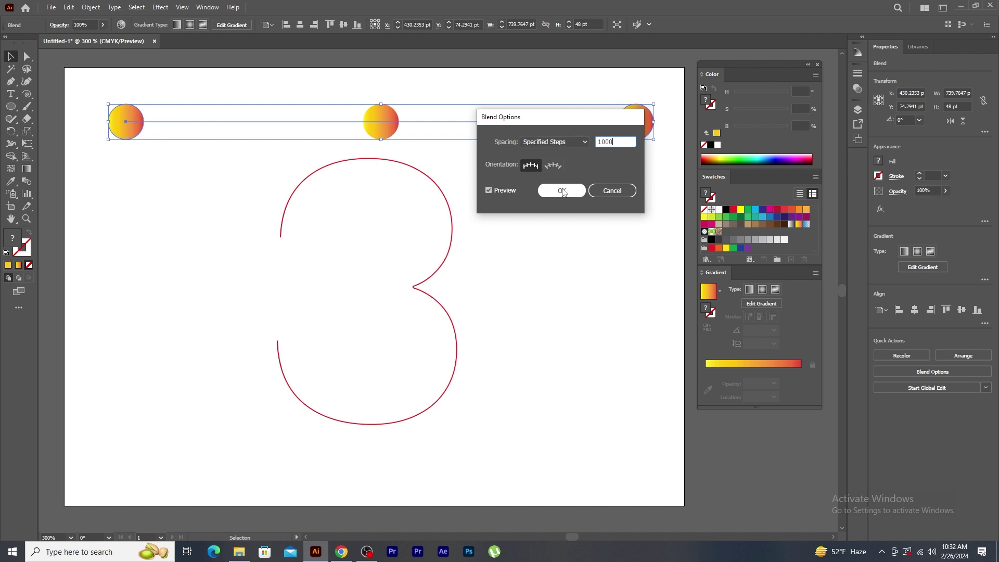
key(Return)
drag(179, 82, 348, 221)
click(91, 8)
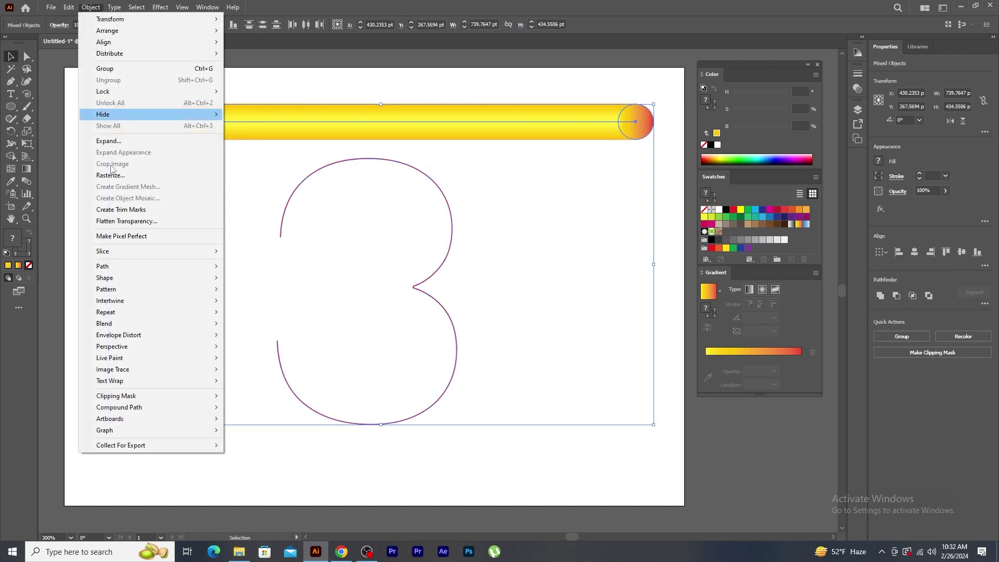
Replace the blend's spine with the 3 path and roughen it at 37% size, detail 13
mouse_move(158, 327)
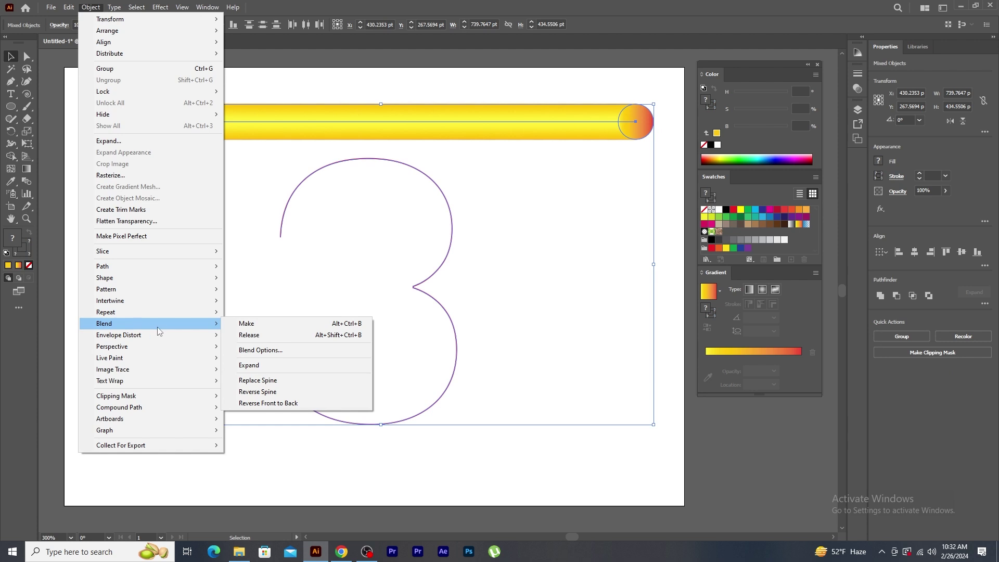
click(285, 380)
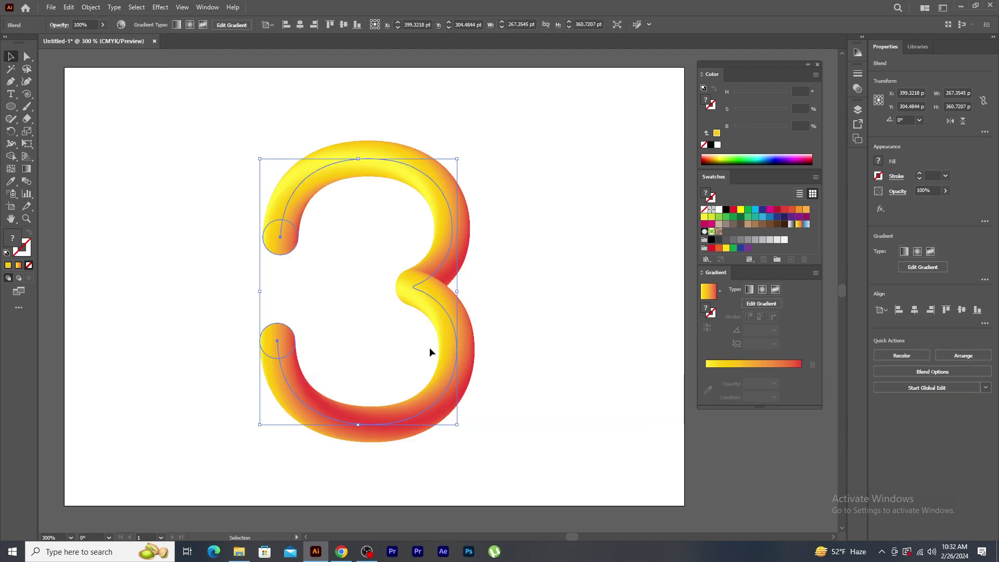
click(160, 7)
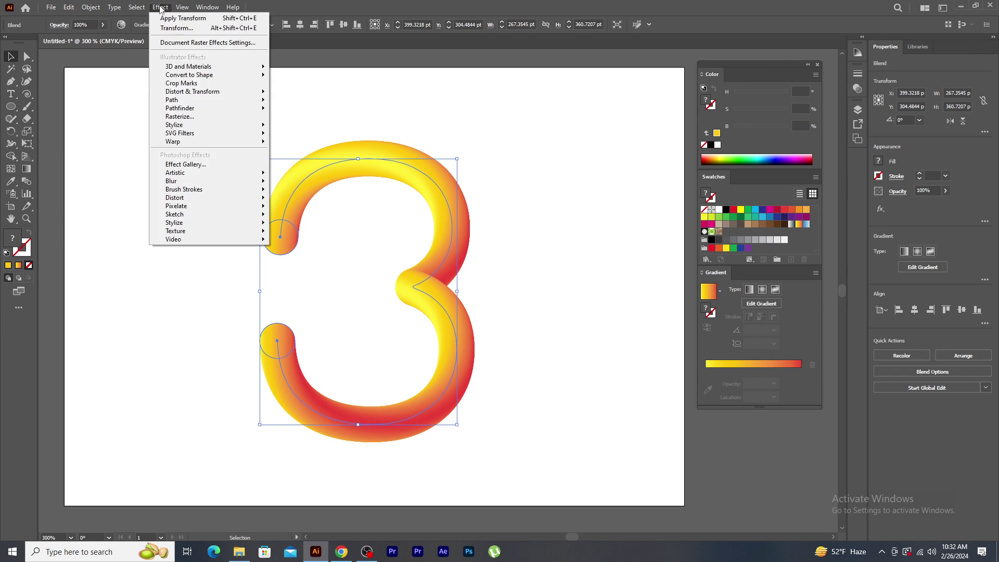
mouse_move(184, 94)
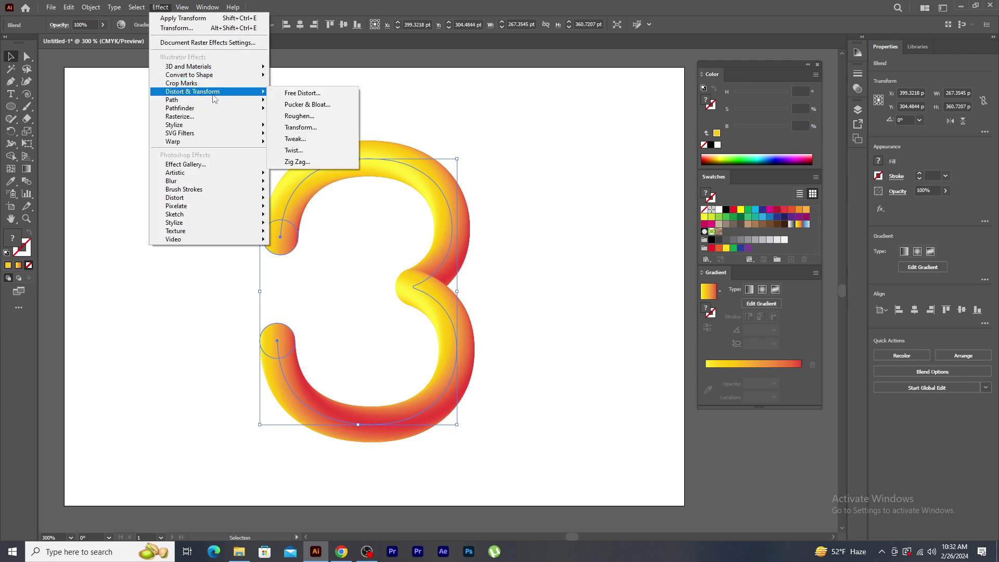
click(317, 116)
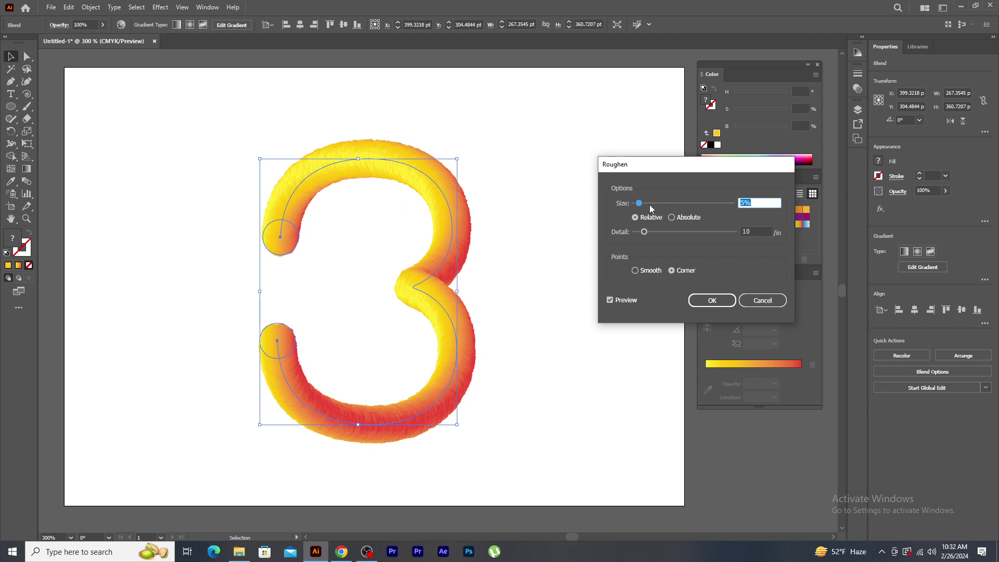
drag(650, 203, 654, 237)
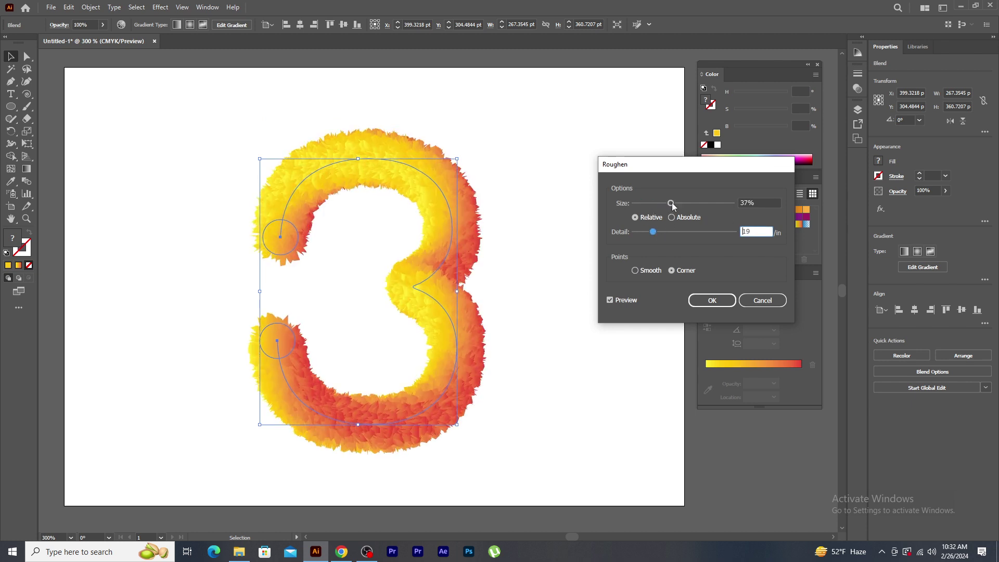
click(709, 301)
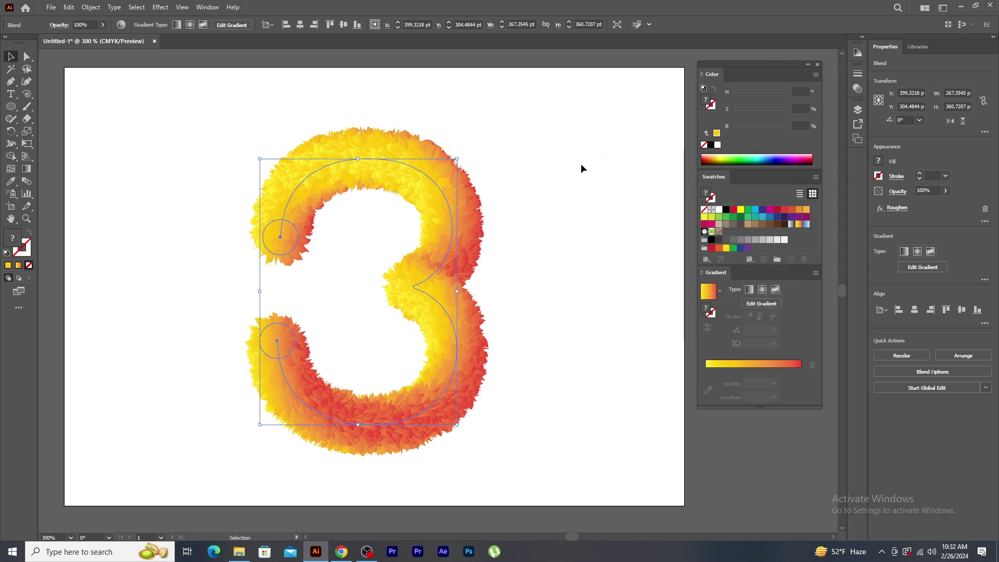
click(622, 164)
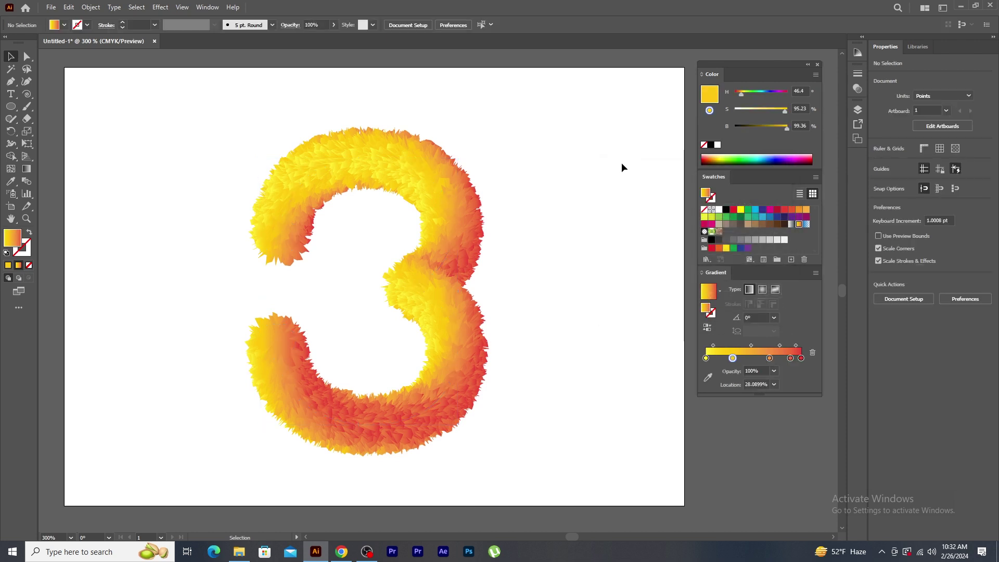
Shrink the fuzzy 3 and move it off the artboard to the upper left
click(446, 212)
key(ctrl+minus)
key(ctrl+minus)
drag(480, 221, 476, 238)
drag(467, 281, 307, 110)
click(448, 277)
key(ctrl+plus)
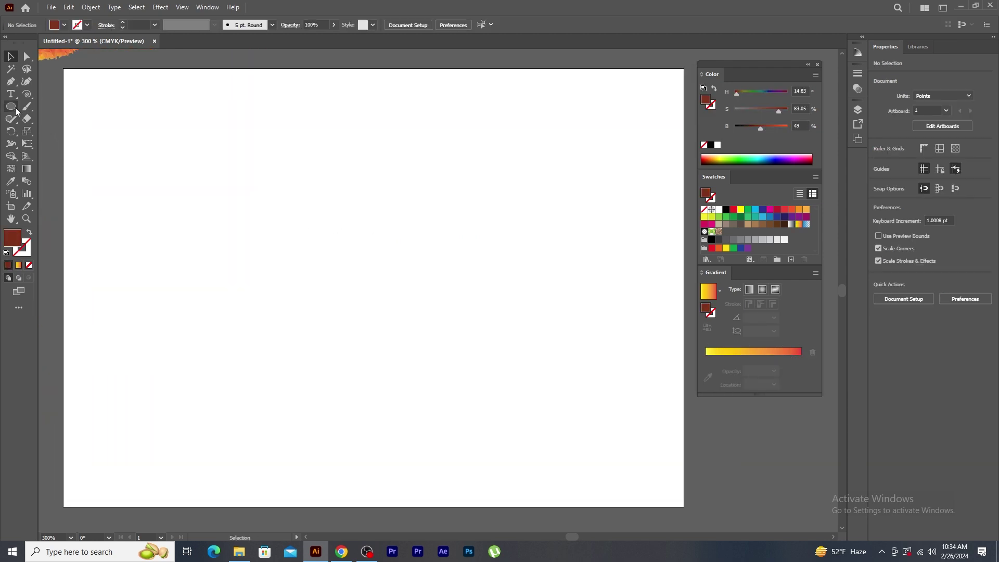
Draw a large dark red circle and erase a wavy band across it, splitting it in two
click(16, 109)
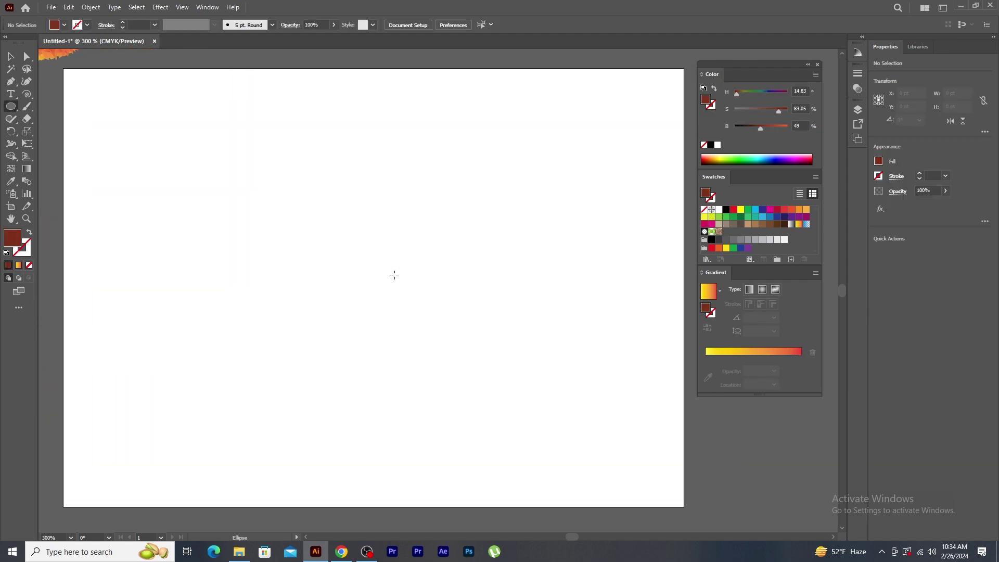
drag(353, 251, 454, 390)
drag(26, 119, 71, 119)
mouse_move(207, 249)
mouse_down()
mouse_move(446, 227)
mouse_move(536, 241)
mouse_up()
click(11, 60)
click(171, 92)
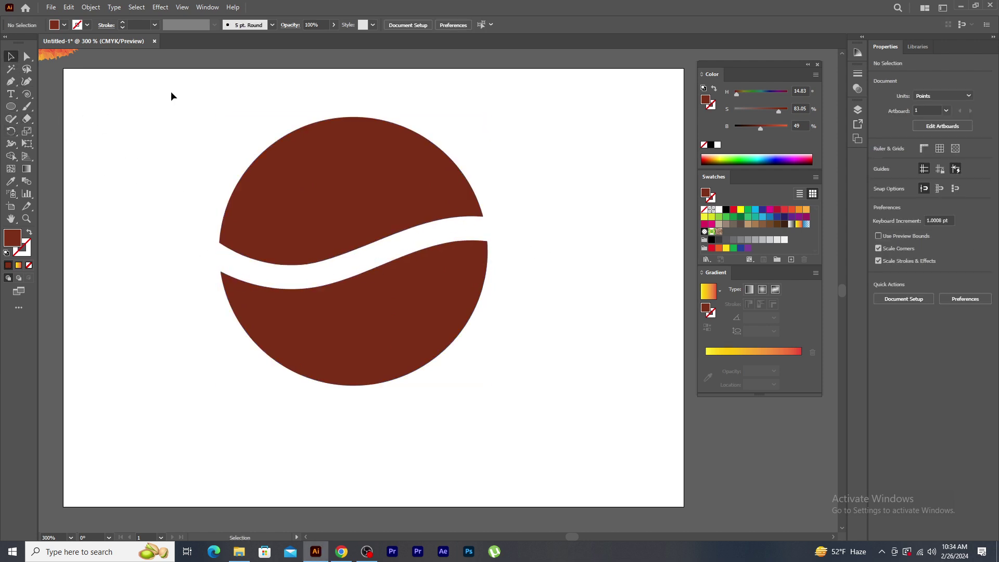
click(307, 205)
Create the BLEND text at the top-left of the artboard
click(259, 296)
key(t)
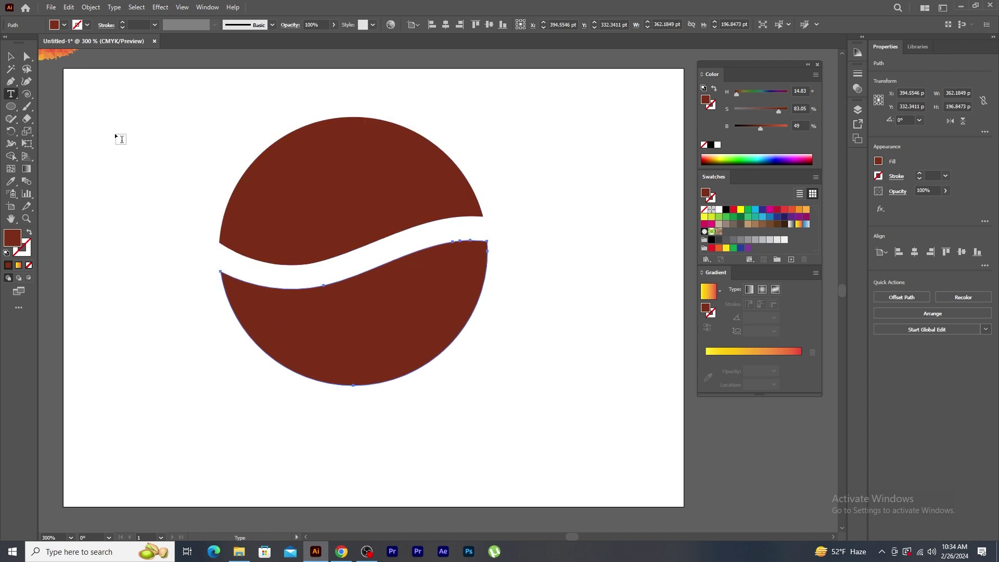
click(115, 134)
text(BLEND)
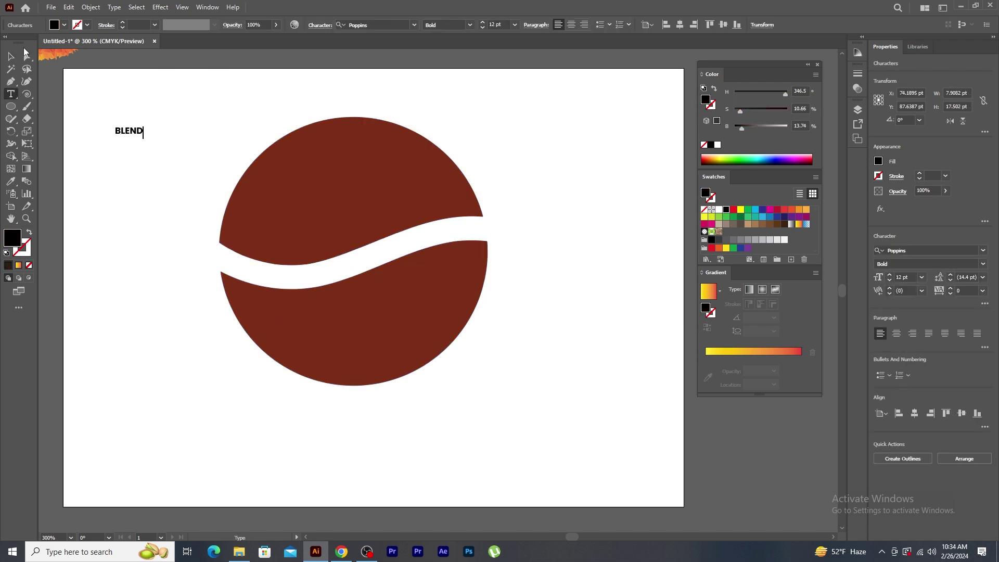
key(Escape)
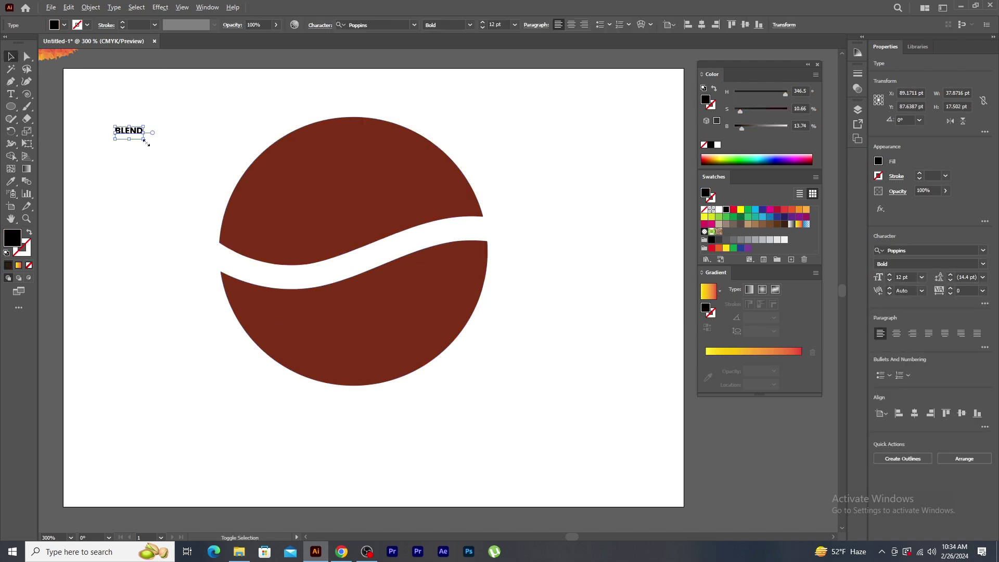
Enlarge BLEND, duplicate it below, and retype the copy as TOOL
drag(146, 143, 156, 229)
double_click(156, 229)
key(ctrl+a)
text(TOO)
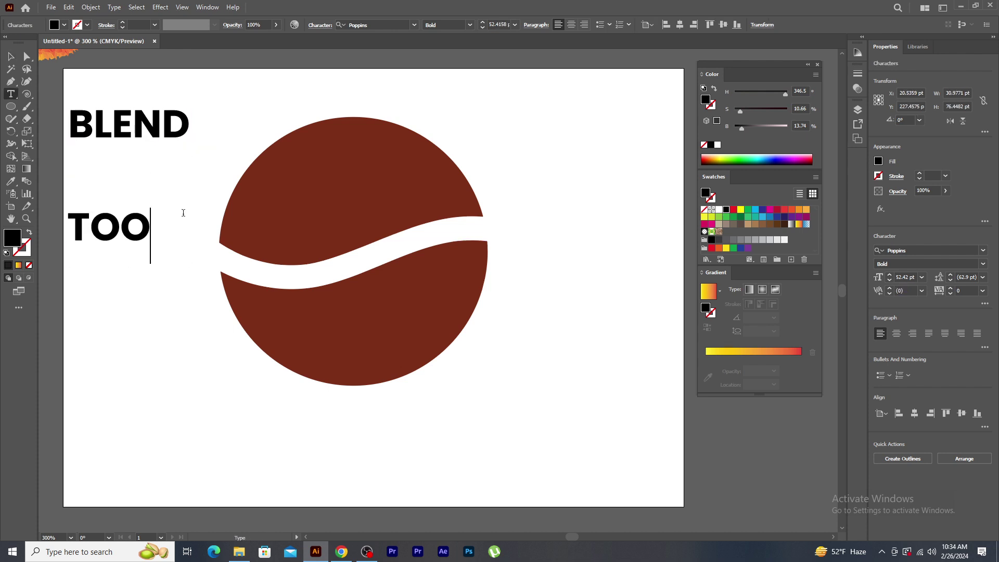
text(L)
click(11, 57)
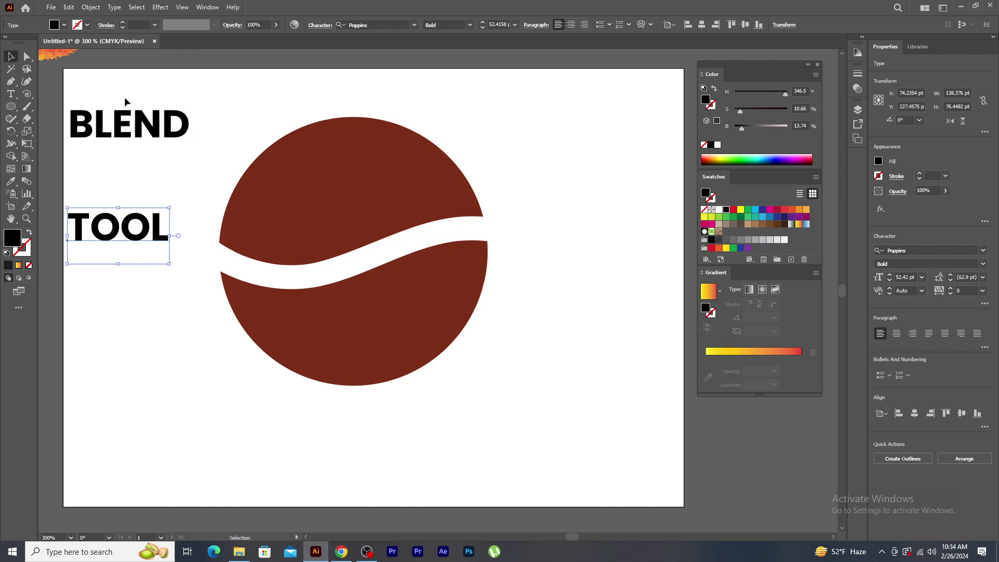
Move both words left of the circle and send them to the back
drag(105, 86, 299, 220)
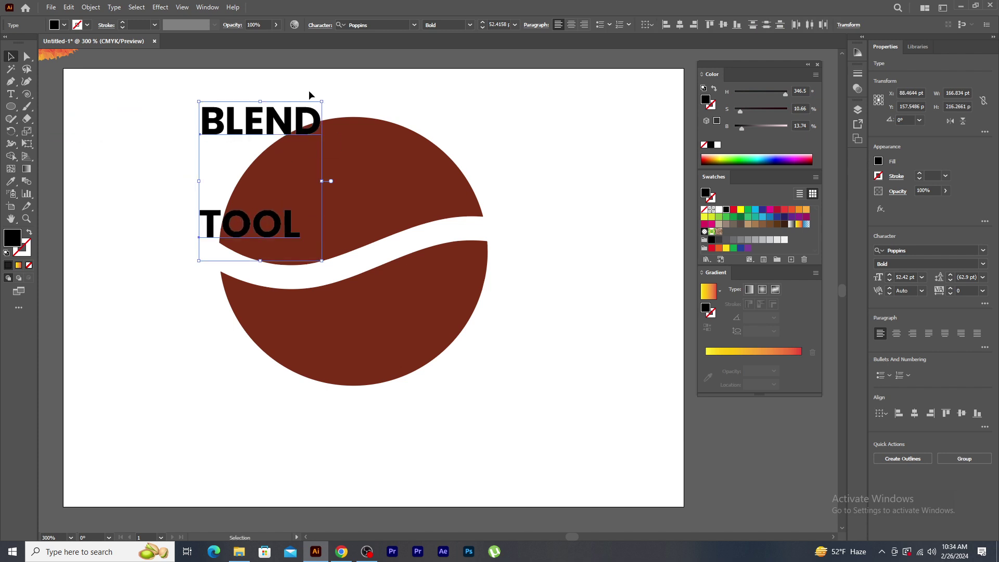
drag(277, 225, 180, 225)
right_click(183, 225)
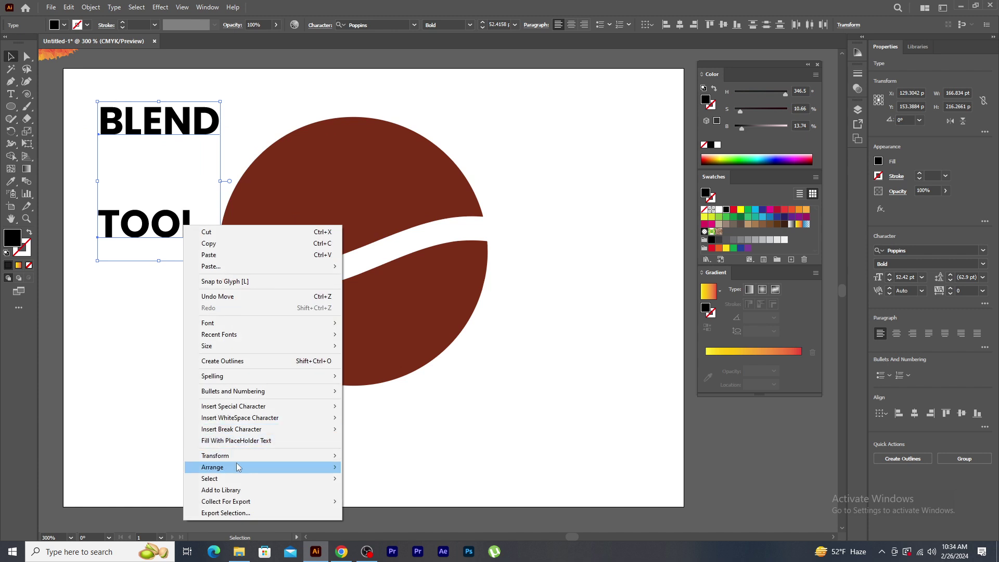
mouse_move(238, 468)
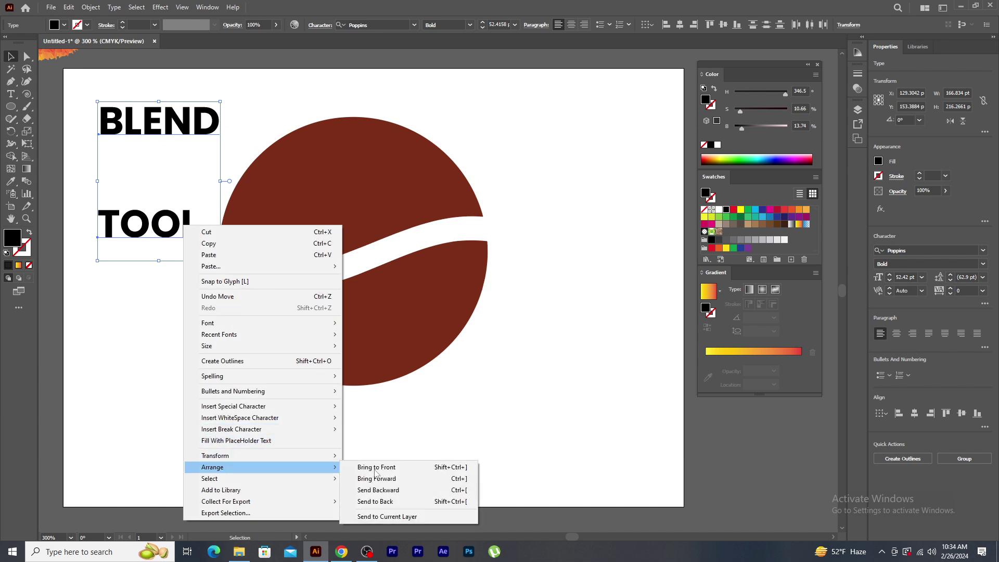
click(407, 504)
click(270, 113)
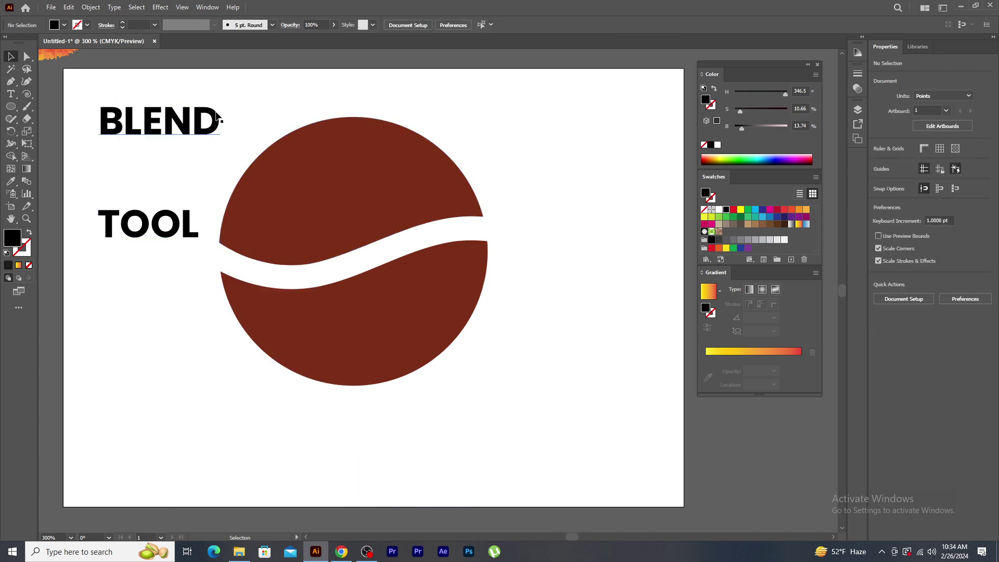
Envelope-distort BLEND into the circle's top half using Make with Top Object
click(217, 115)
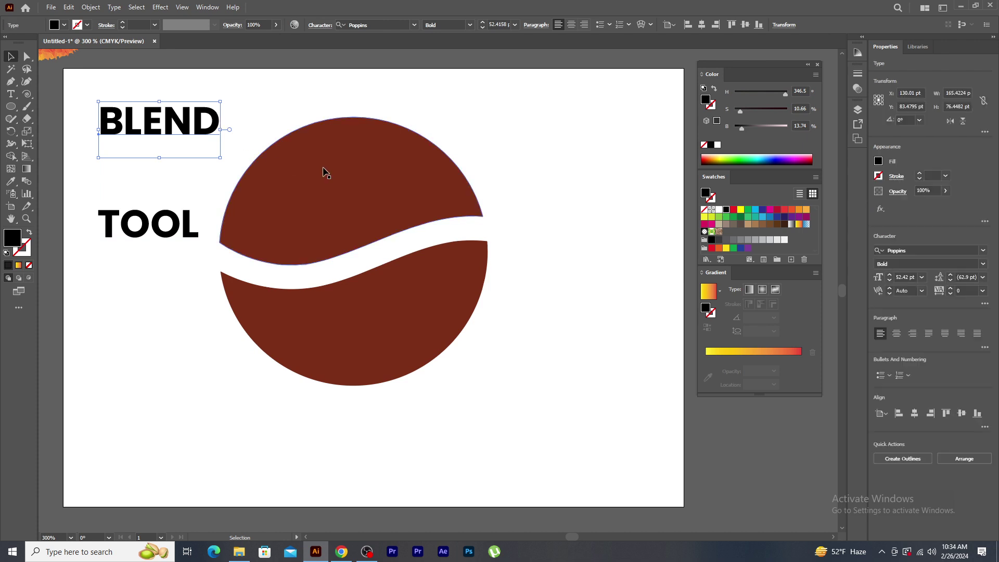
shift+click(328, 171)
click(92, 7)
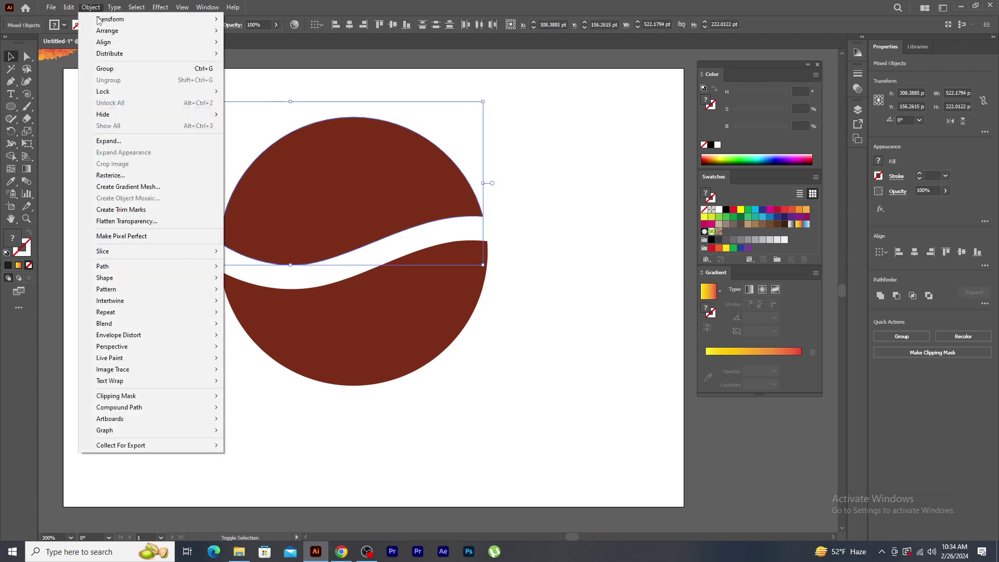
mouse_move(136, 335)
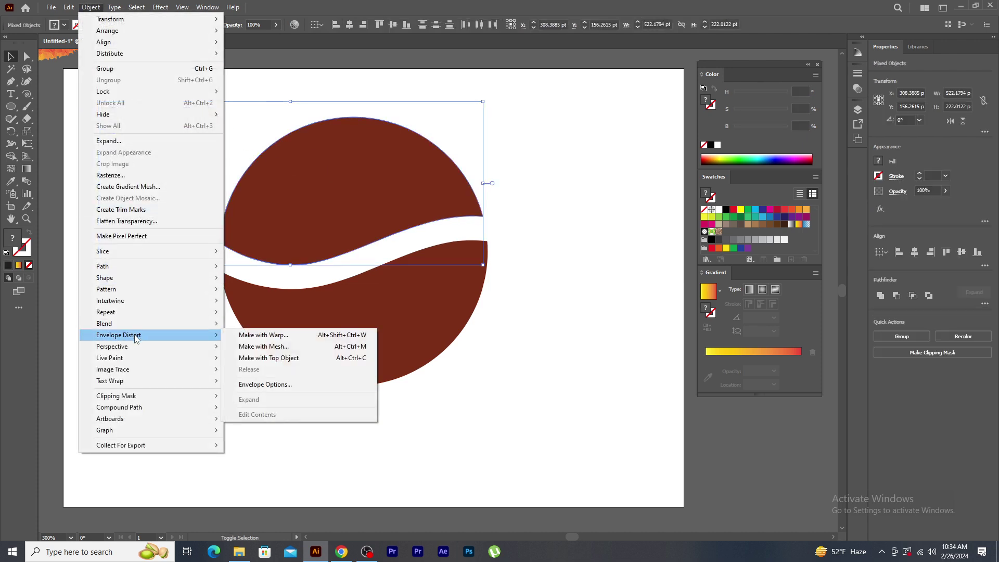
click(302, 359)
Envelope-distort TOOL into the circle's bottom half the same way
click(162, 162)
click(172, 221)
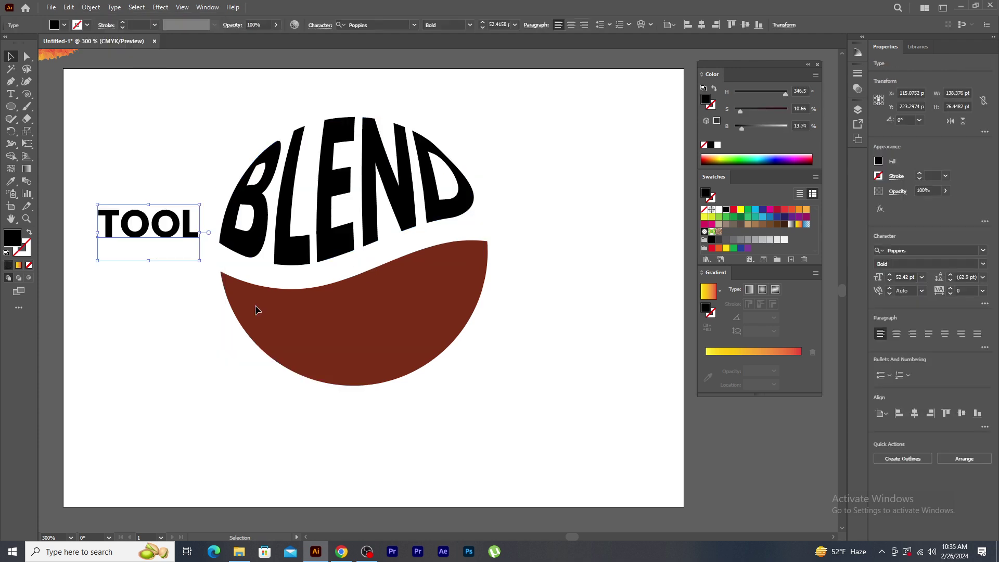
shift+click(335, 339)
click(89, 7)
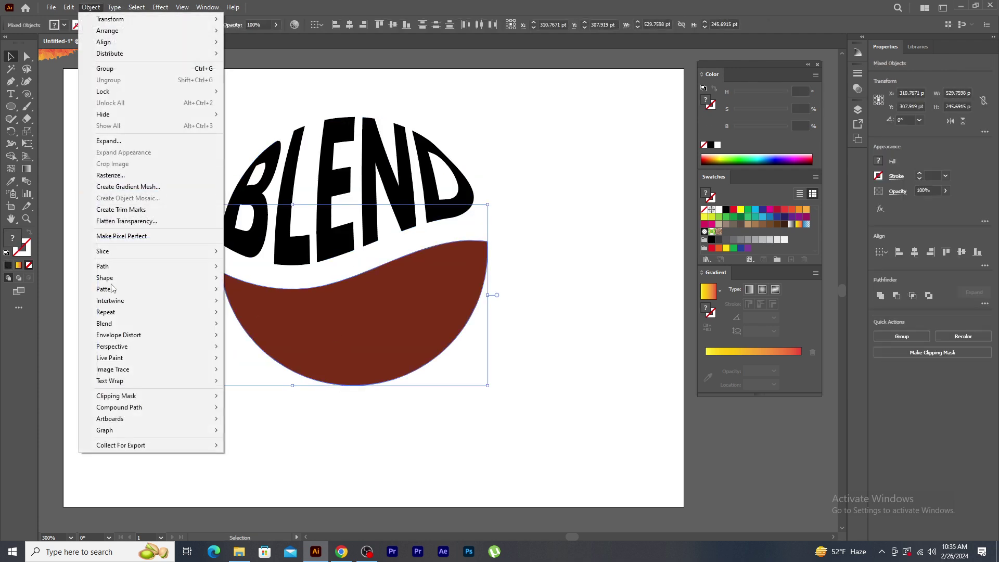
mouse_move(164, 336)
click(250, 357)
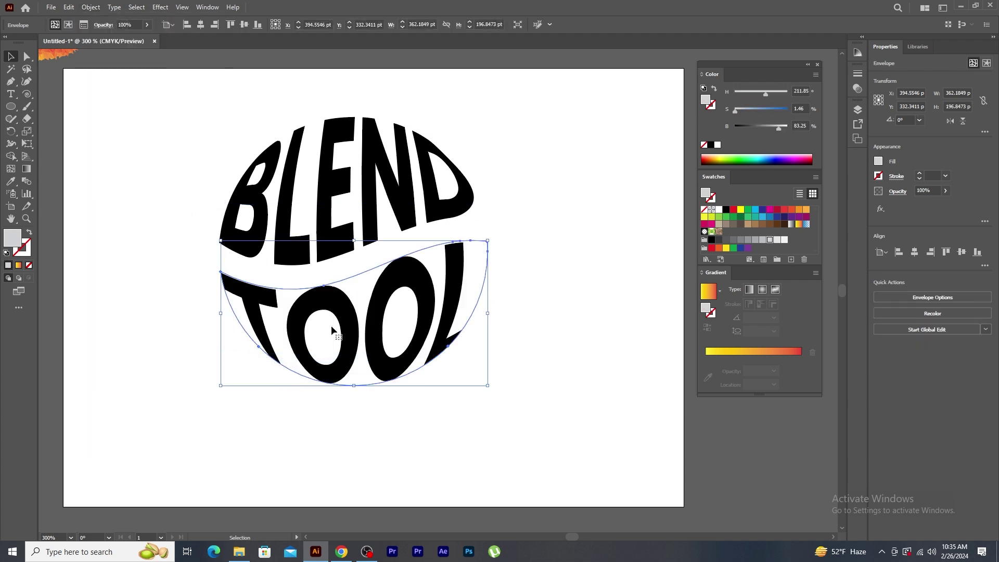
Select both envelope words and choose Expand from the Object menu
drag(176, 107, 527, 433)
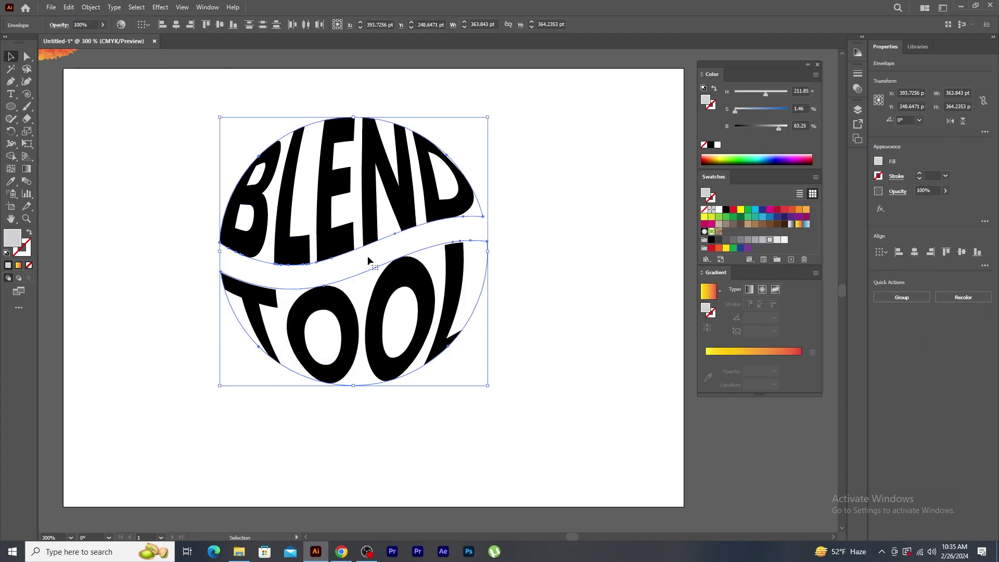
click(91, 8)
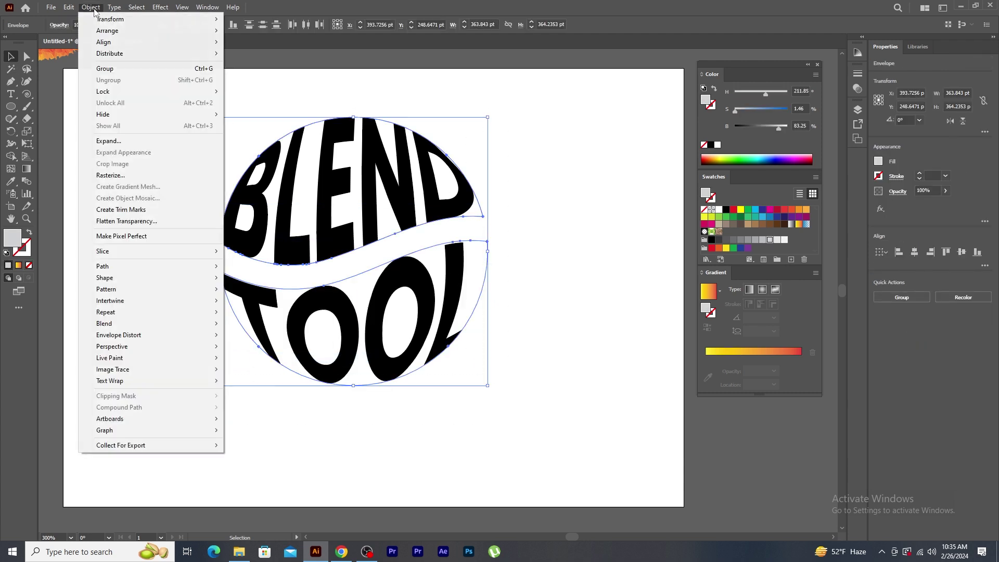
click(116, 141)
Expand the envelopes, fill the lettering red, and group it
click(484, 218)
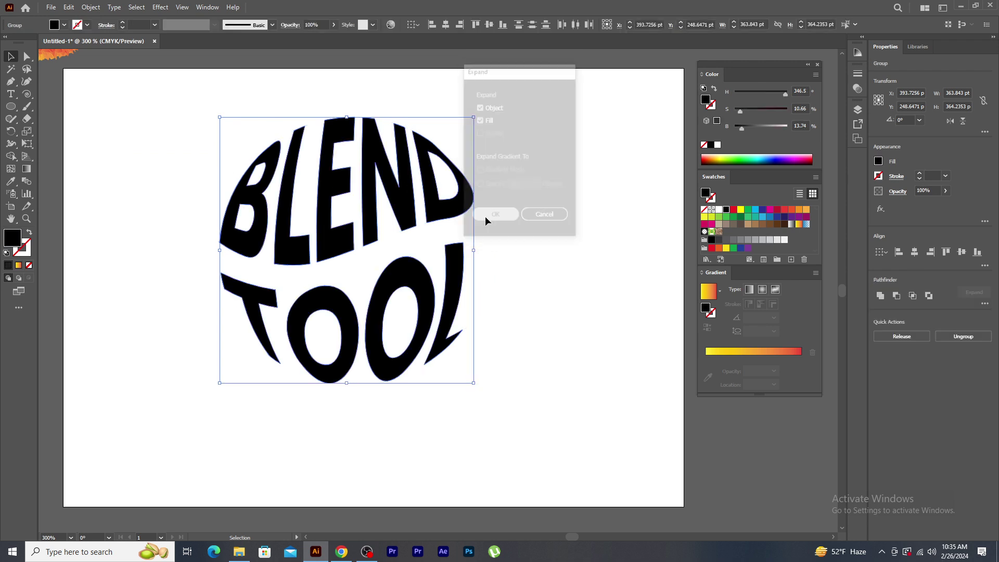
click(55, 25)
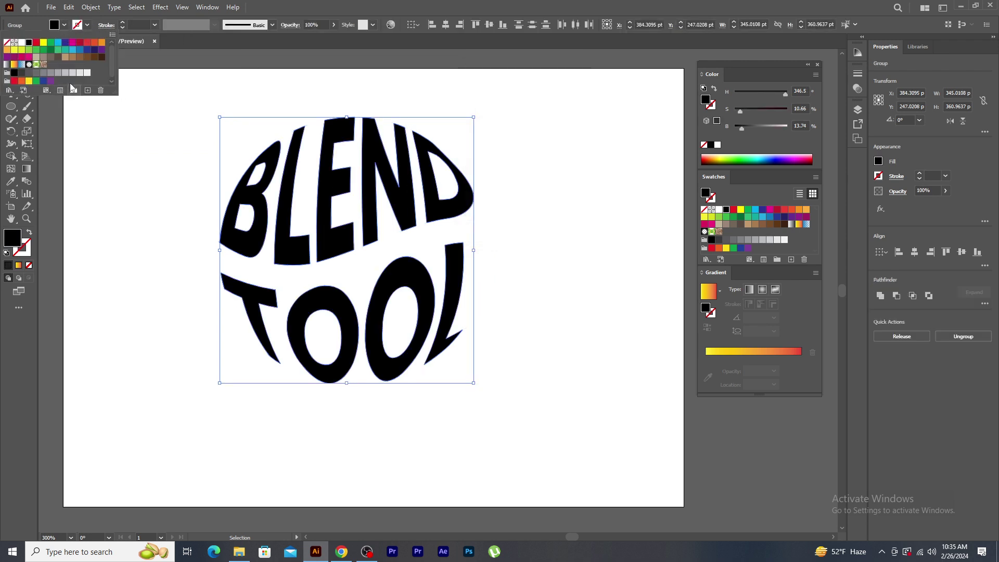
click(87, 42)
drag(440, 207, 455, 223)
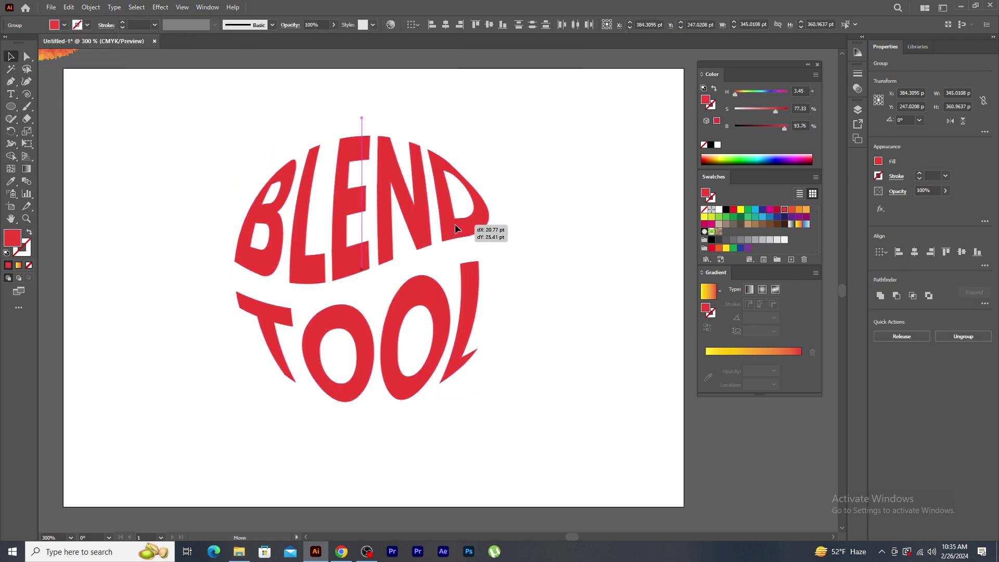
right_click(454, 224)
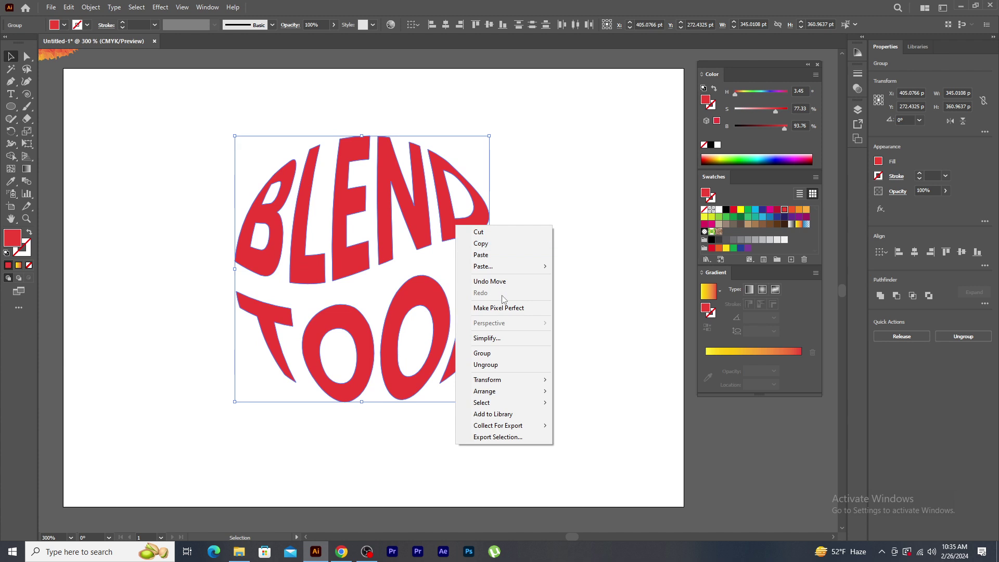
click(496, 353)
Place a quarter-size yellow copy of the lettering behind its centre
drag(440, 249, 618, 183)
click(740, 209)
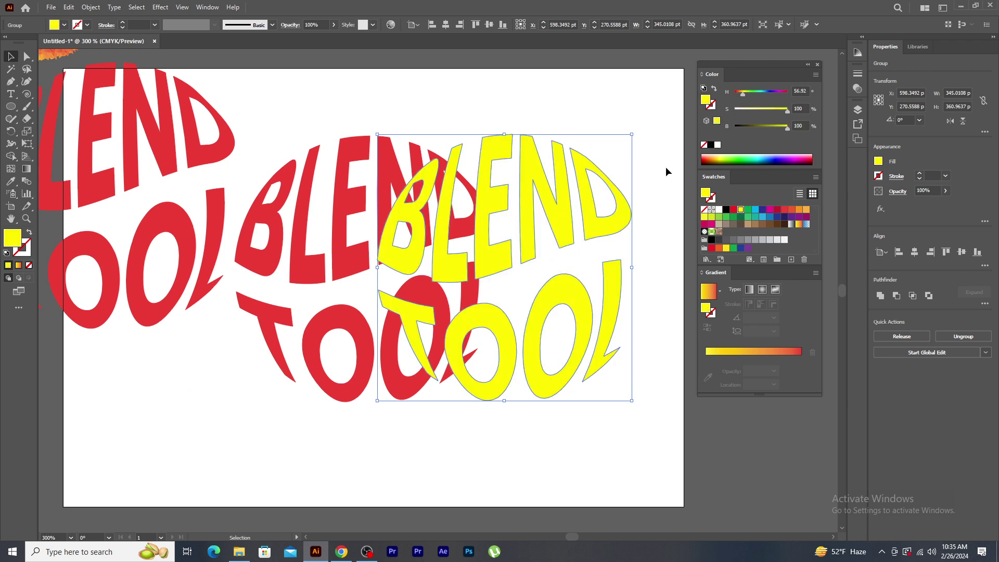
drag(635, 140, 562, 230)
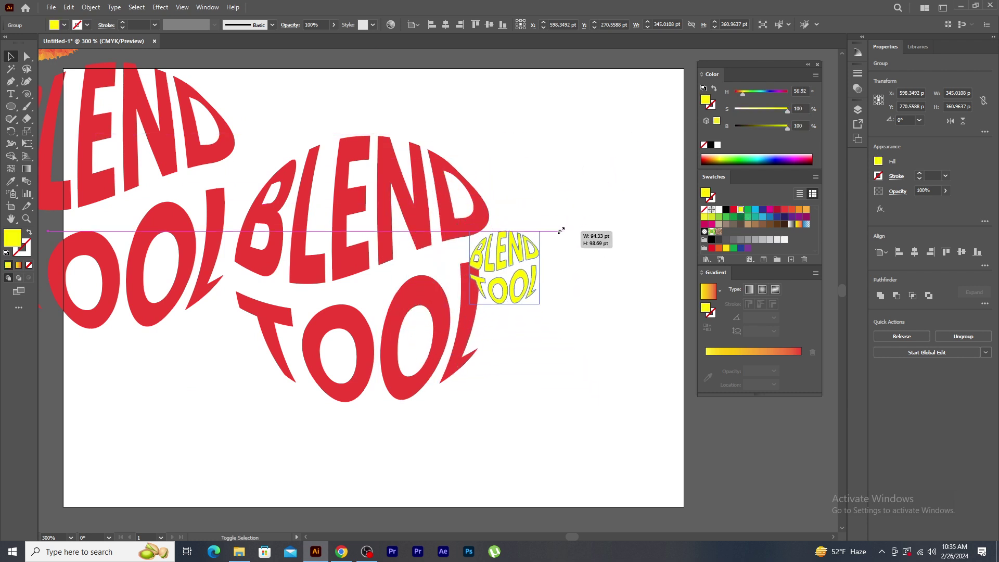
drag(498, 259, 378, 262)
right_click(378, 262)
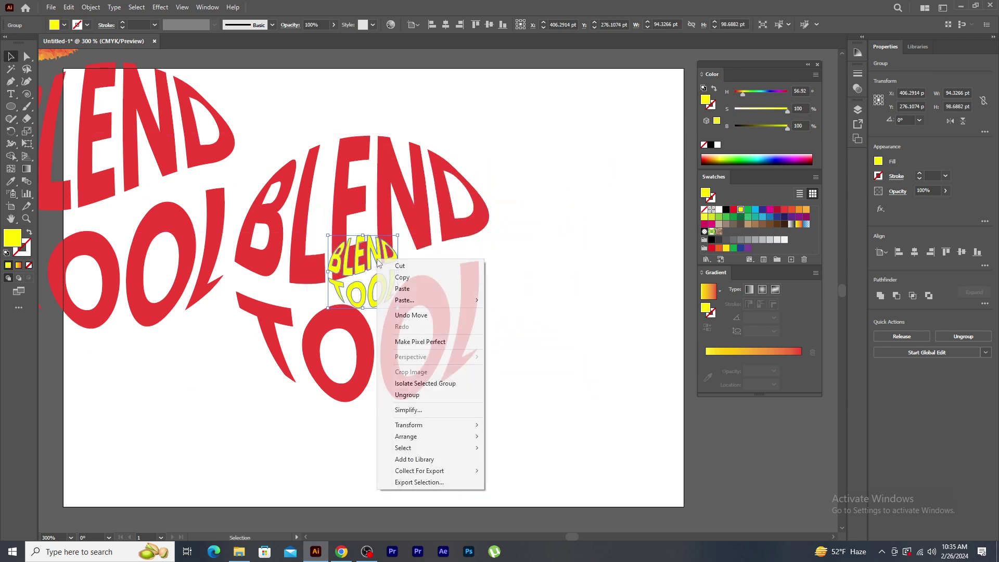
mouse_move(423, 442)
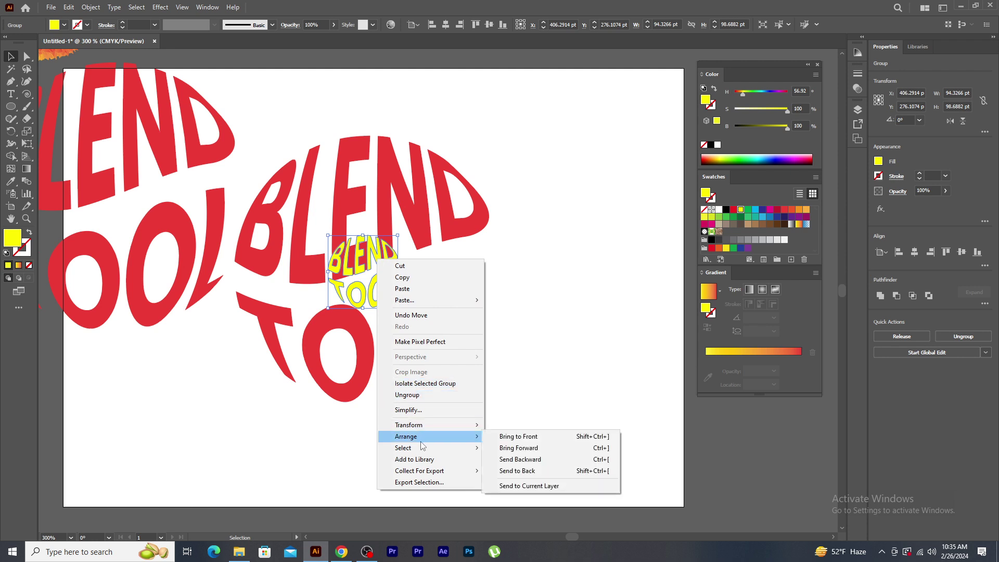
click(536, 471)
shift+click(409, 295)
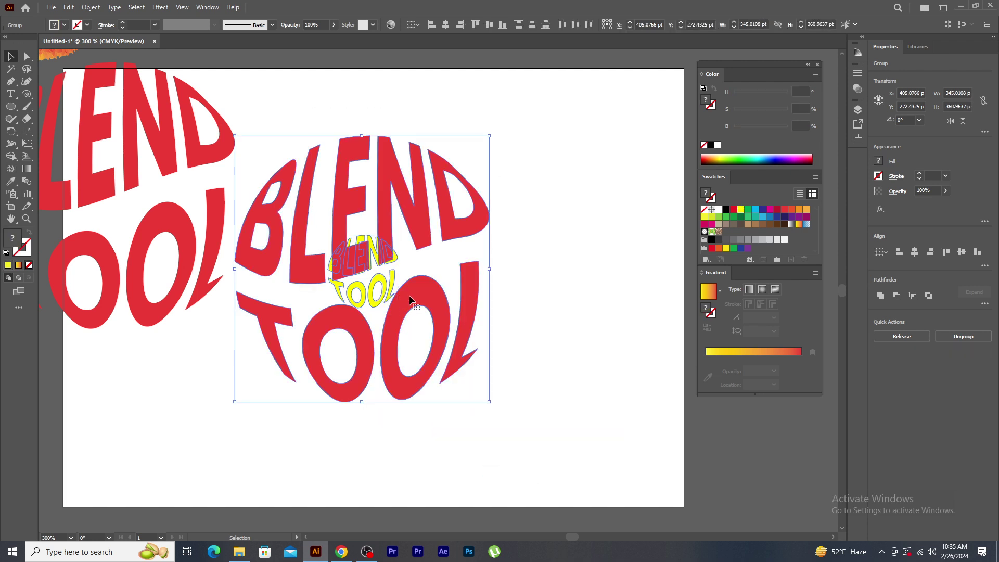
click(90, 7)
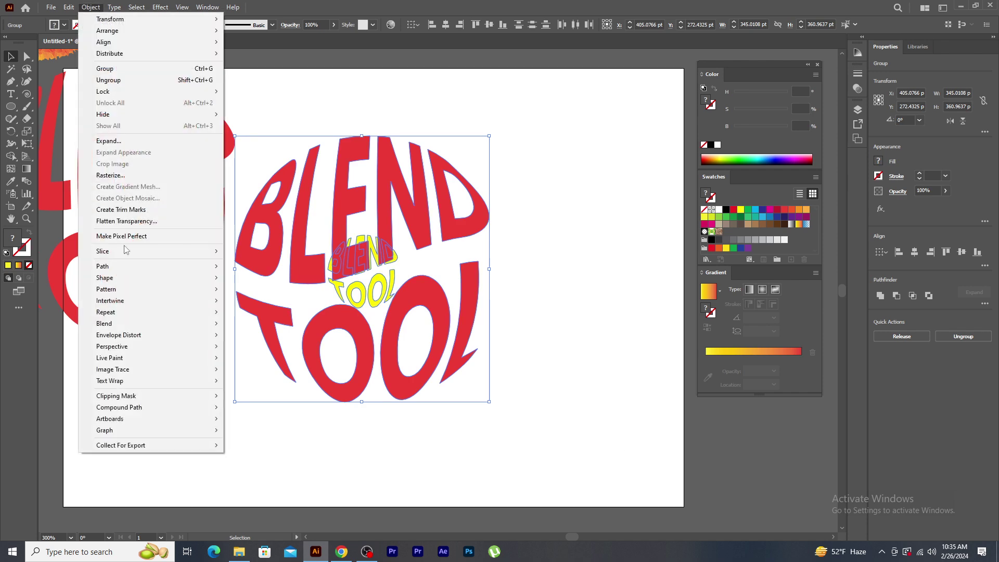
Blend the red and yellow lettering with 150 specified steps
mouse_move(131, 324)
click(271, 325)
click(91, 7)
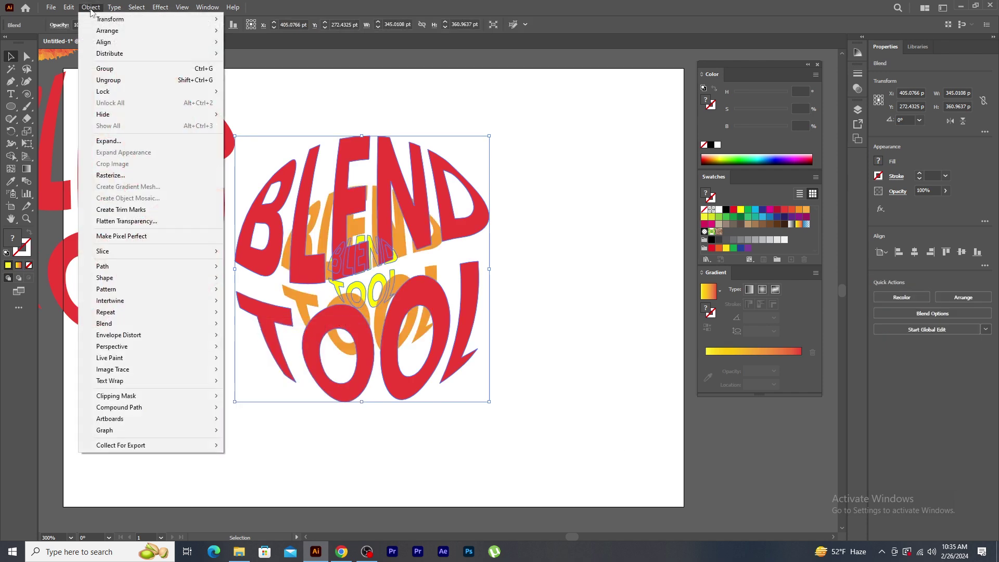
click(293, 354)
double_click(615, 141)
scroll(616, 147, up, 5)
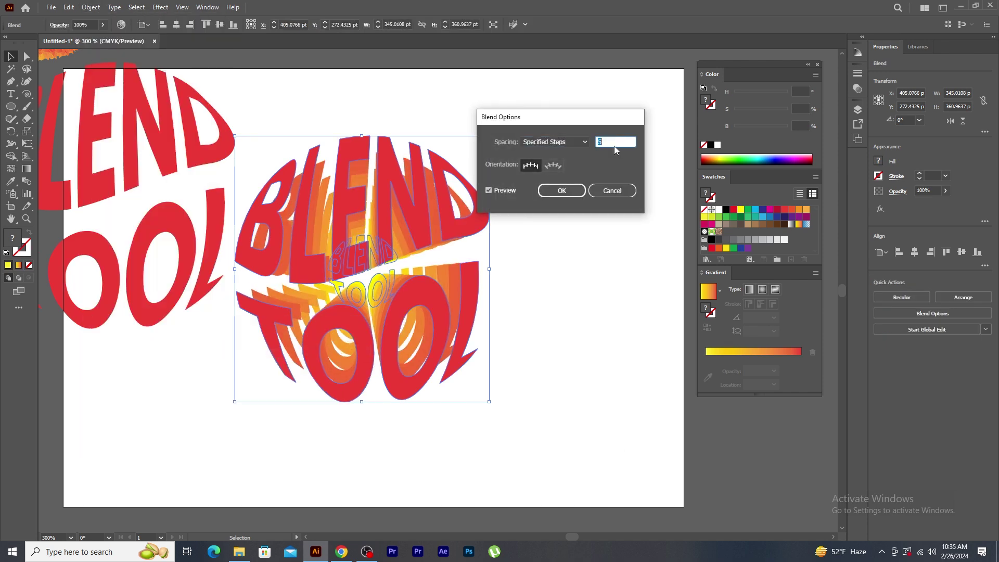
scroll(623, 141, up, 2)
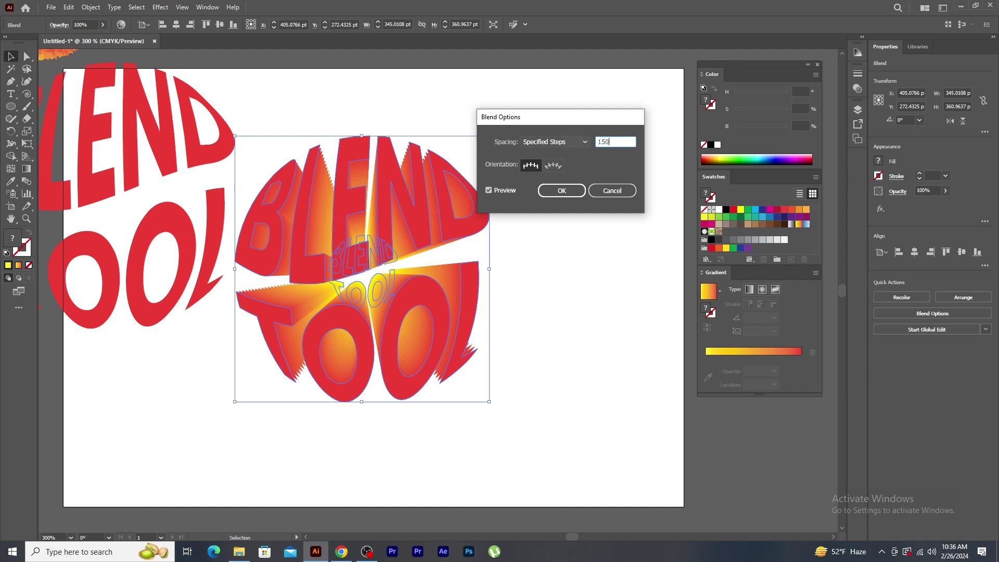
text(150)
key(Return)
Move the large red lettering onto the blend and darken it to dark maroon
click(582, 281)
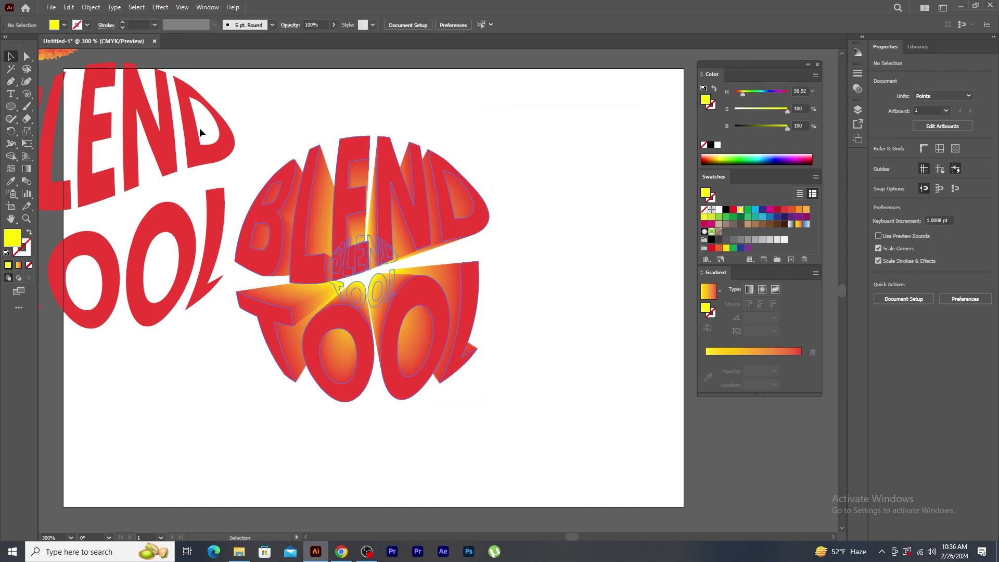
drag(162, 136, 414, 210)
drag(785, 128, 754, 133)
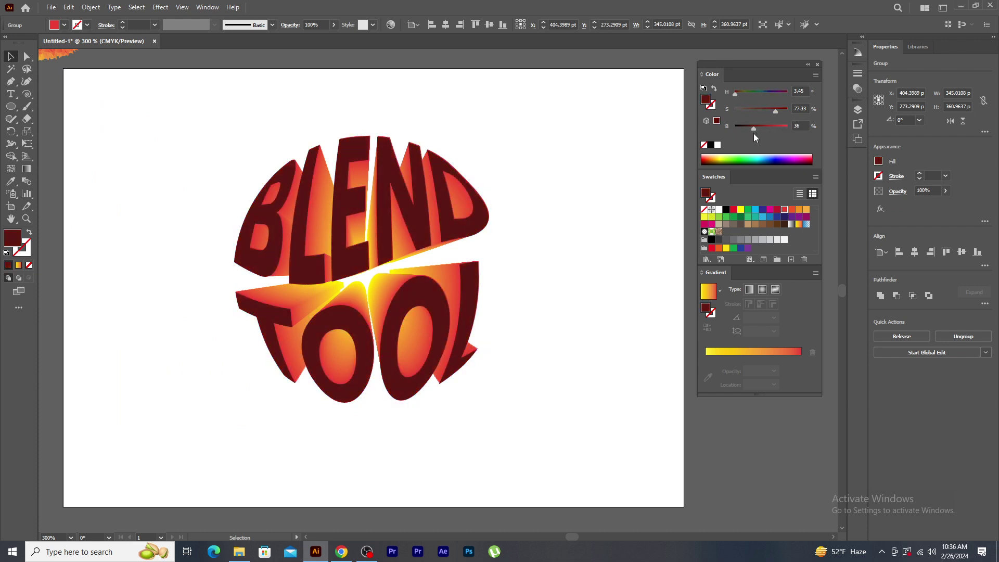
click(541, 400)
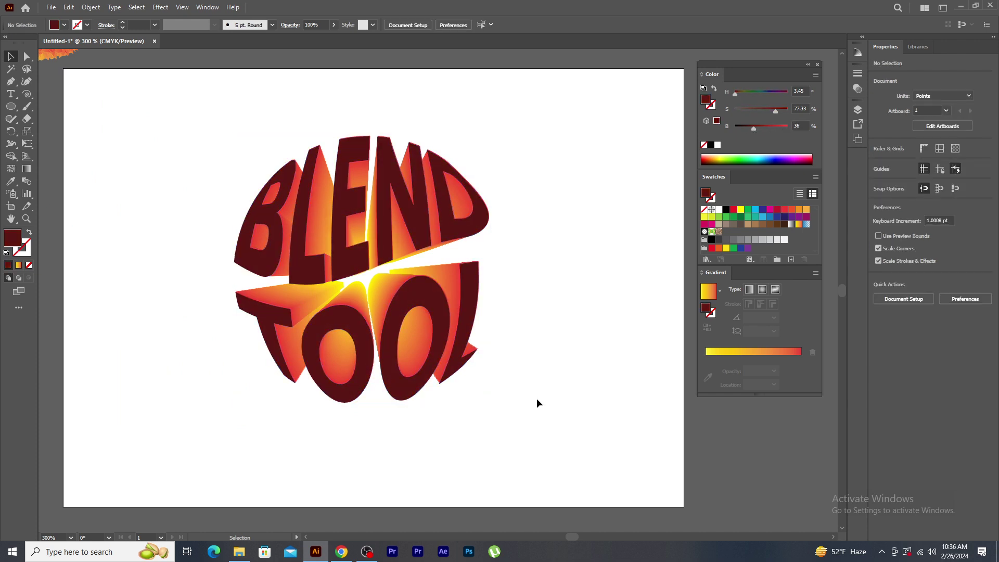
drag(192, 128, 468, 333)
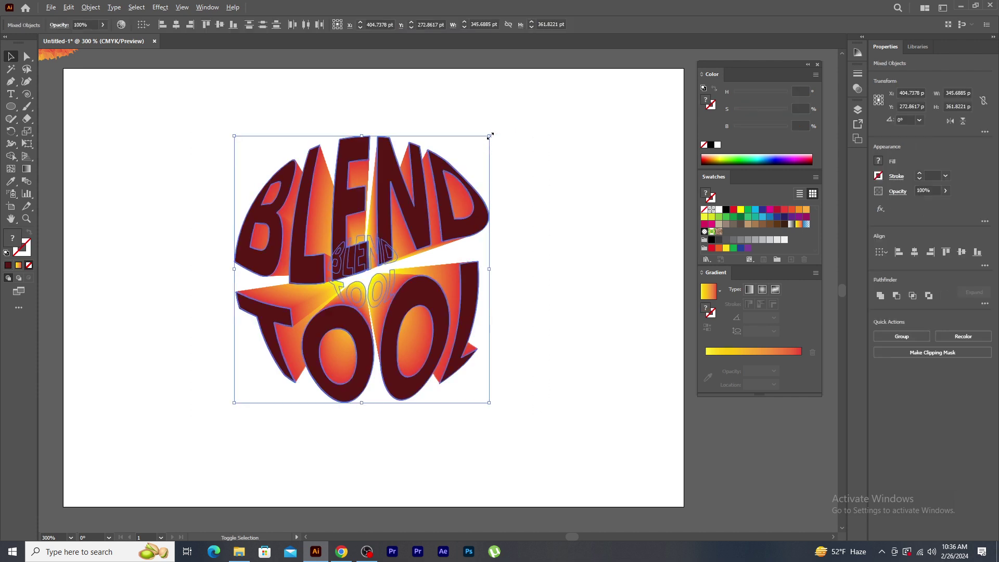
key(ctrl+minus)
Move the BLEND TOOL artwork up to the artboard's top edge
drag(451, 268, 398, 113)
click(464, 273)
key(ctrl+plus)
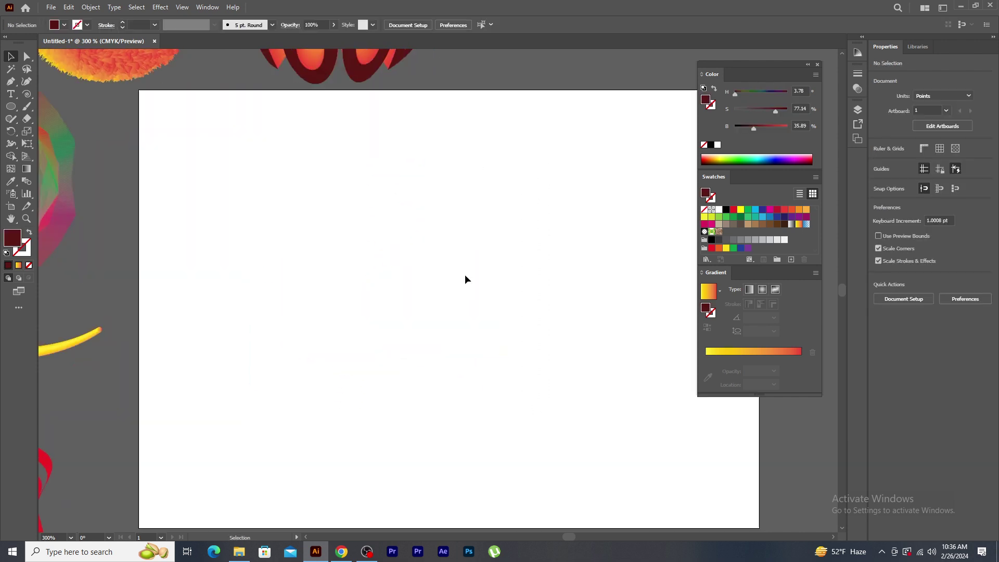
drag(464, 274, 387, 287)
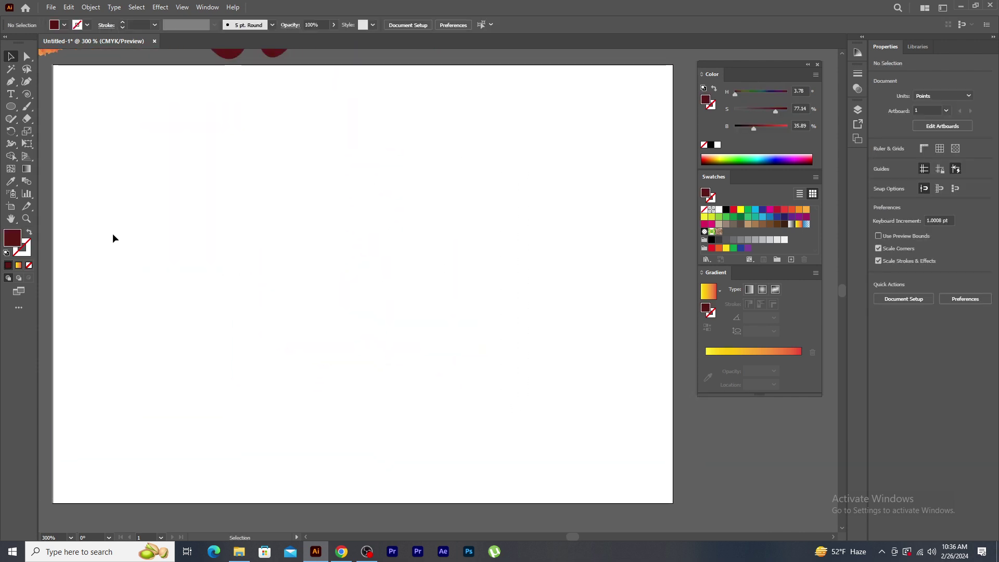
Create a 25-point star, enlarge it to about 453 pt, and give it a gradient fill
drag(10, 106, 58, 154)
click(342, 267)
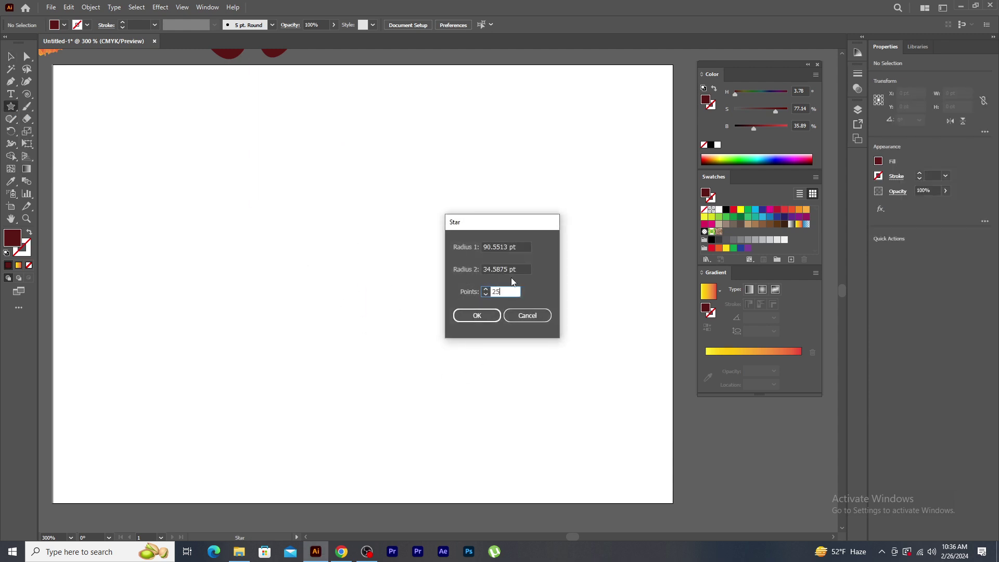
click(477, 316)
key(v)
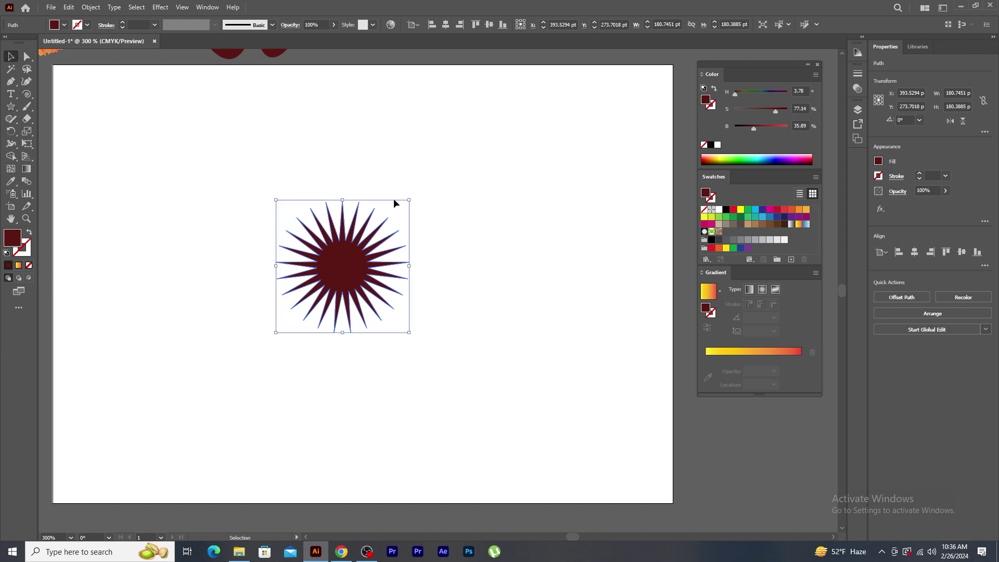
drag(409, 200, 545, 101)
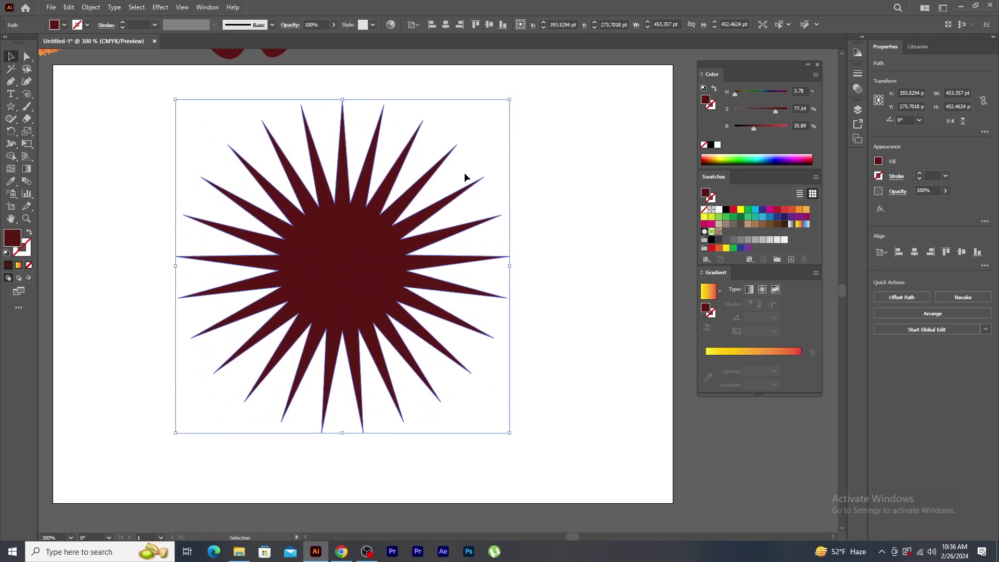
click(791, 225)
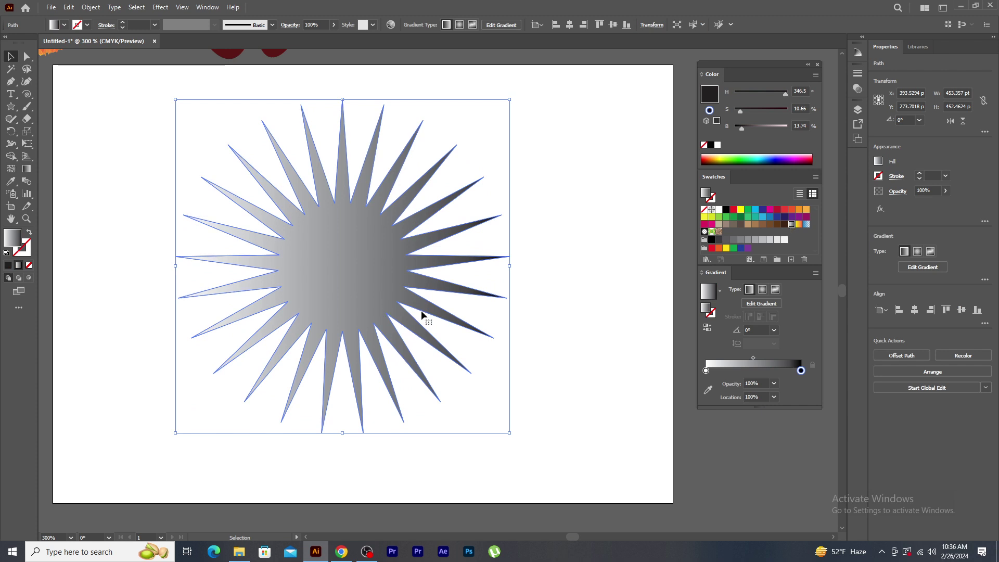
Make the star's gradient radial and reversed, with an 87% midpoint and red centre
click(763, 293)
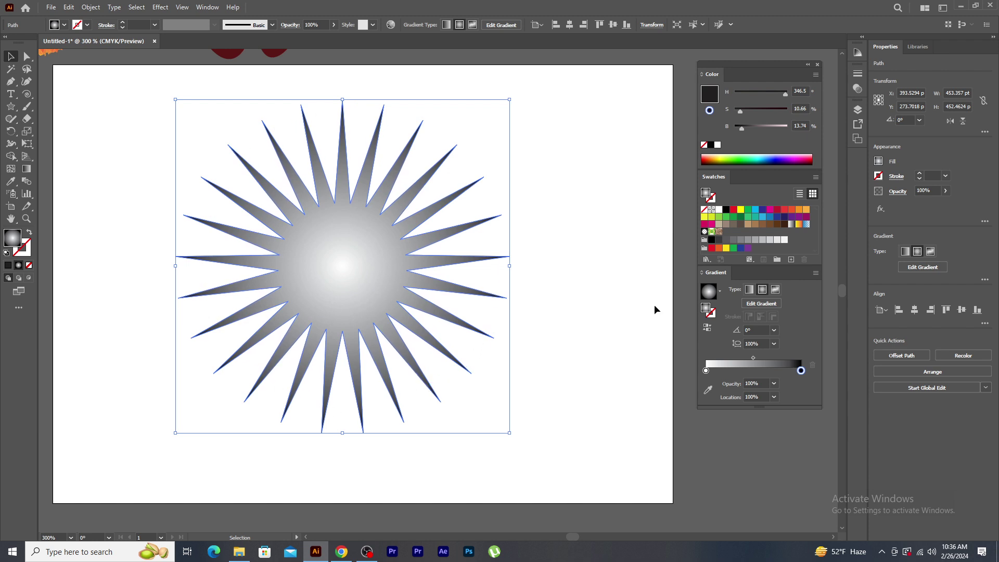
click(707, 328)
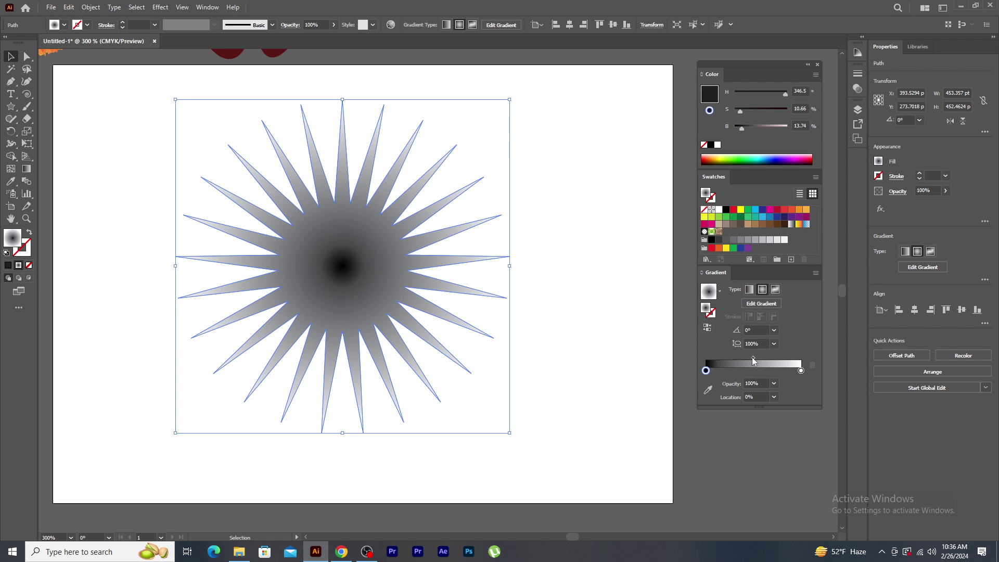
drag(753, 358, 789, 359)
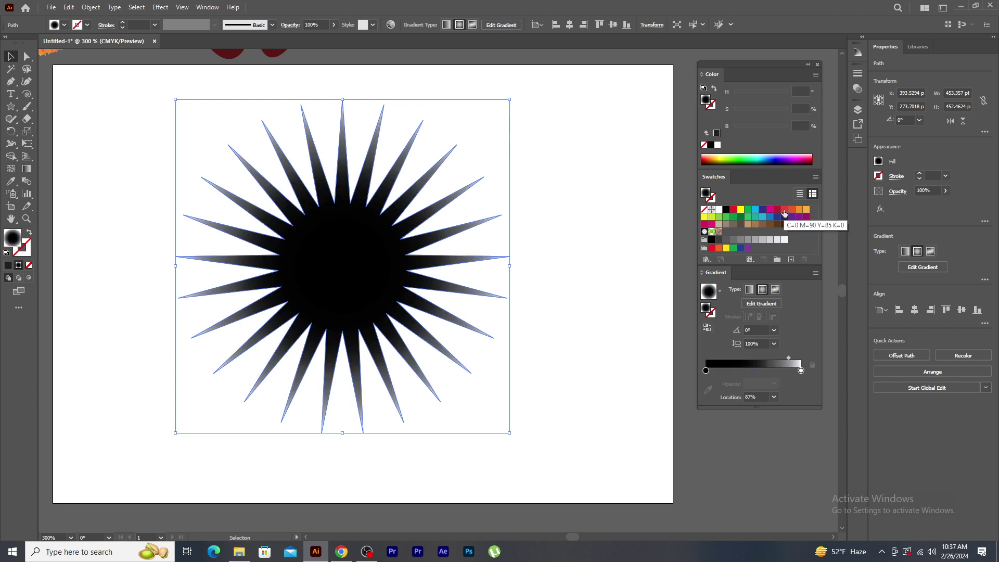
drag(734, 209, 706, 370)
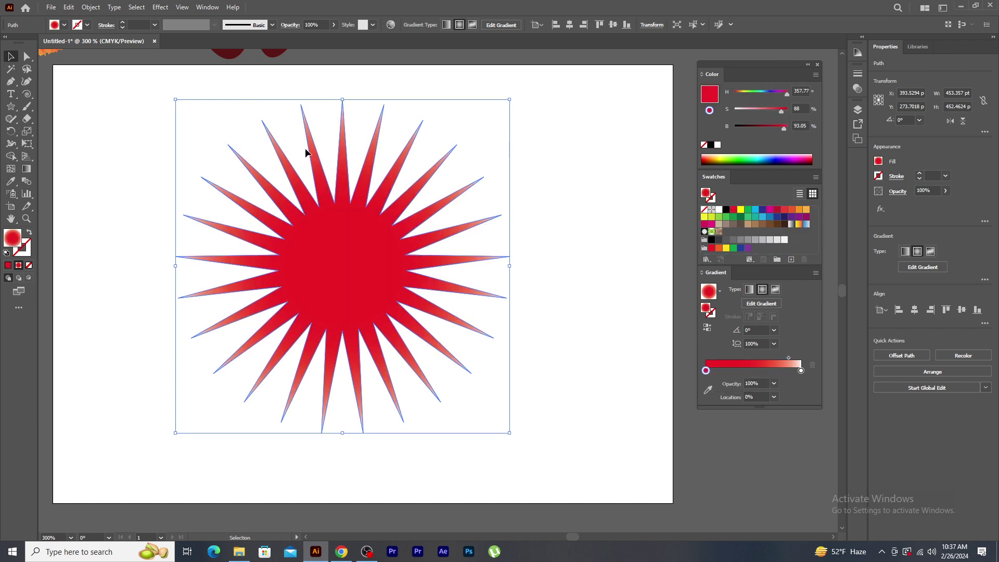
Paste a copy of the star in front and shrink it to a tiny 7.77-pt star at the centre
click(69, 8)
click(70, 8)
click(71, 8)
click(132, 79)
drag(511, 101, 398, 263)
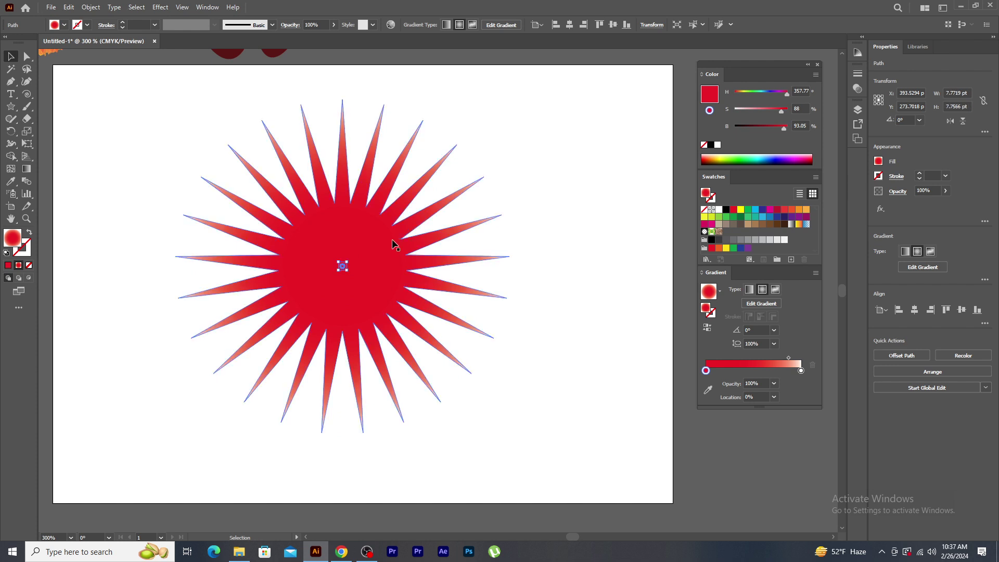
drag(168, 111, 498, 419)
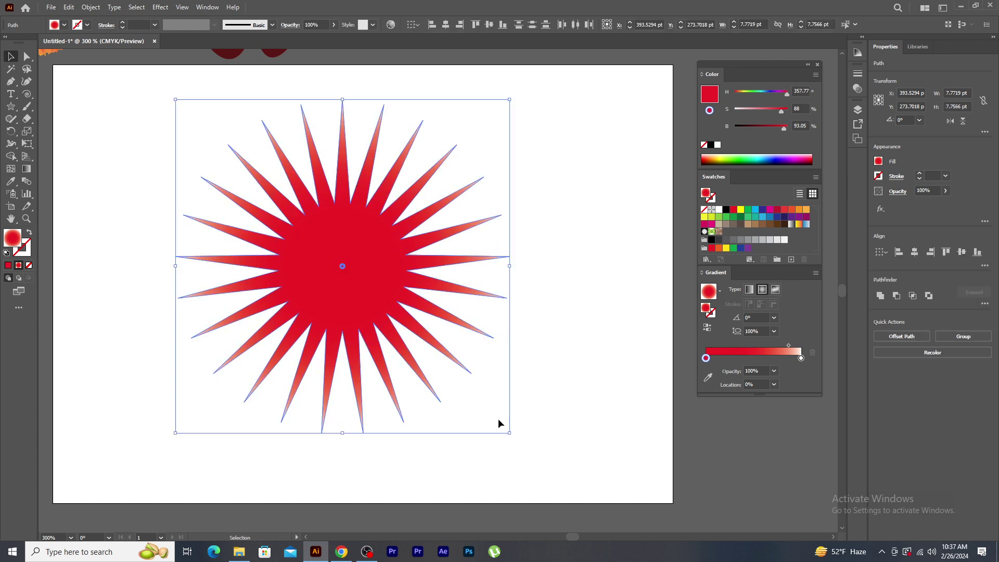
Blend the large star with its tiny centre copy using Object > Blend > Make
click(91, 7)
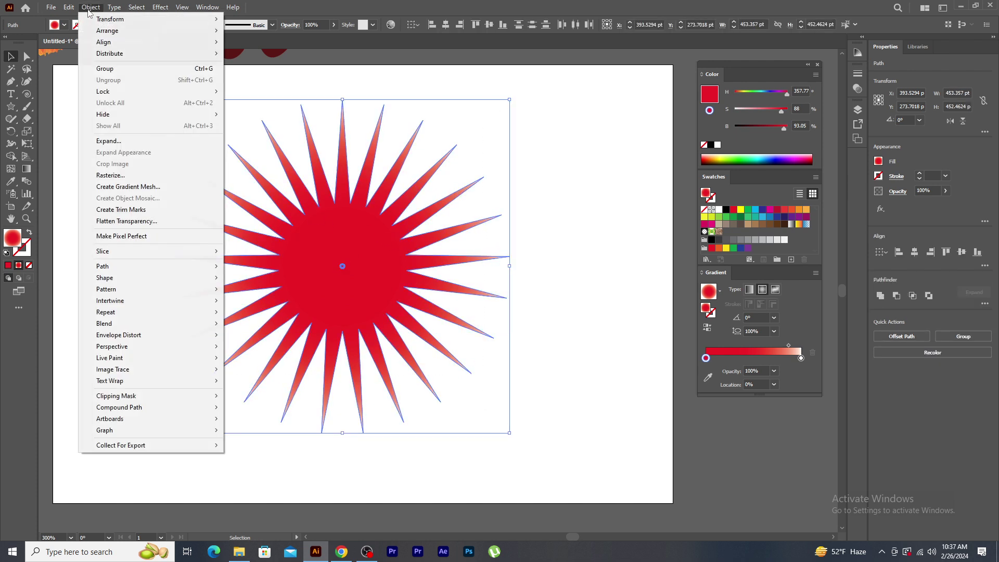
mouse_move(130, 323)
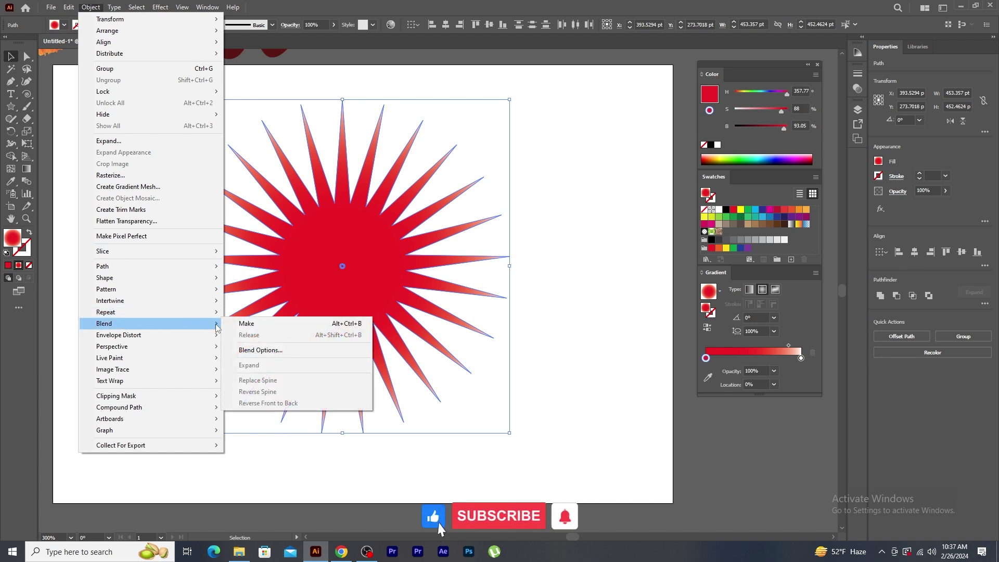
click(247, 324)
Set the blend's Blend Options to 150 specified steps
key(alt+o)
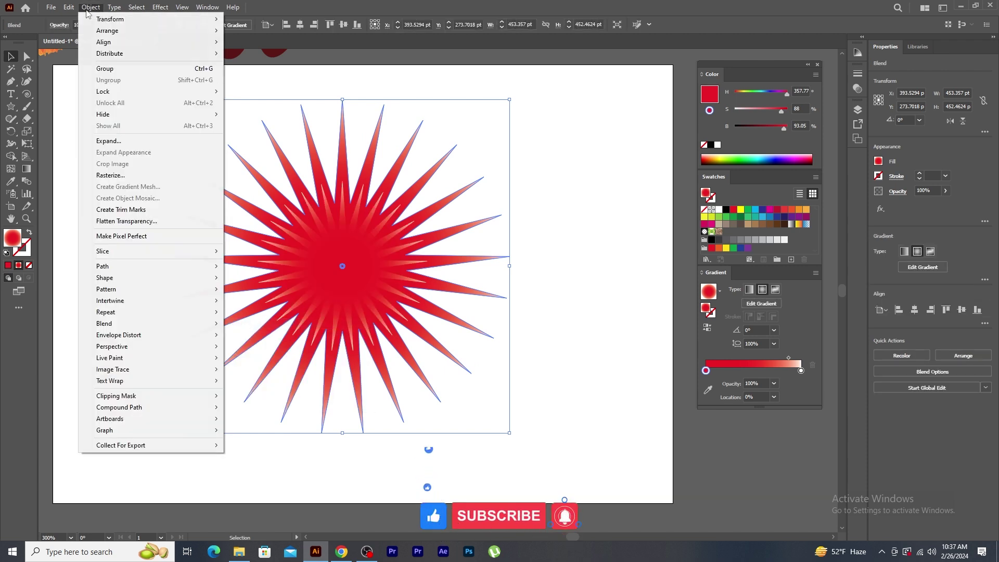
mouse_move(134, 325)
click(267, 348)
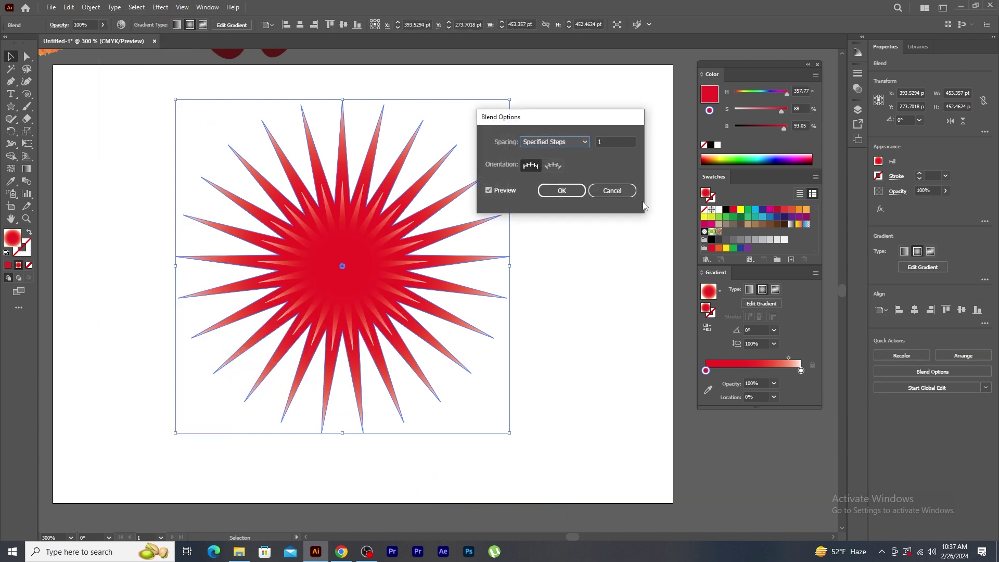
click(607, 142)
key(BackSpace)
text(36)
key(Tab)
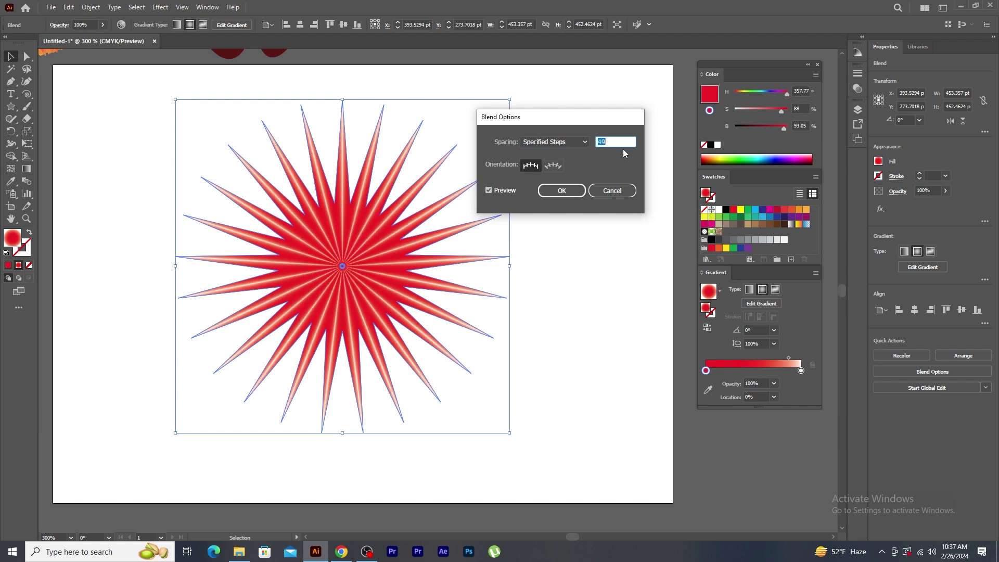
text(150)
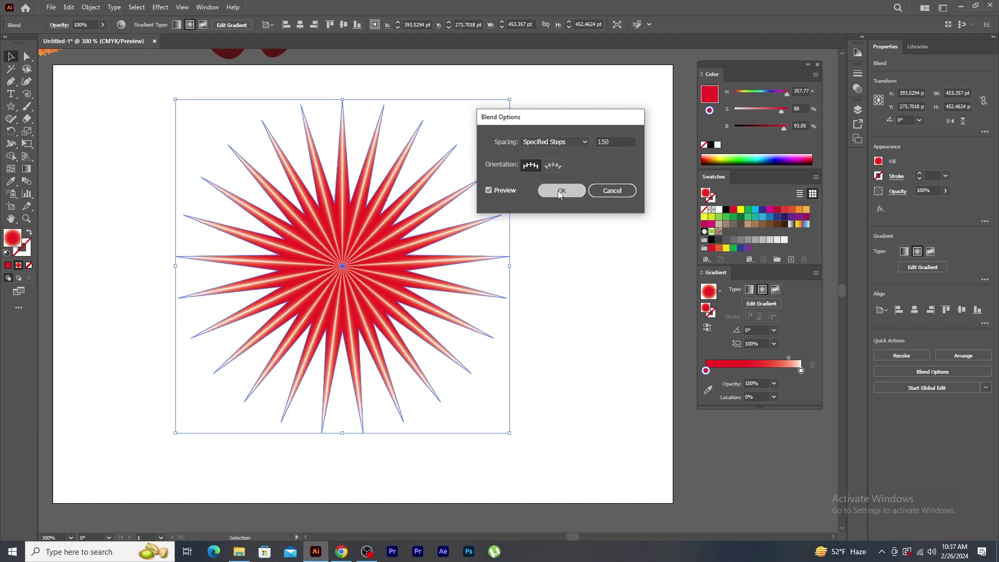
click(562, 190)
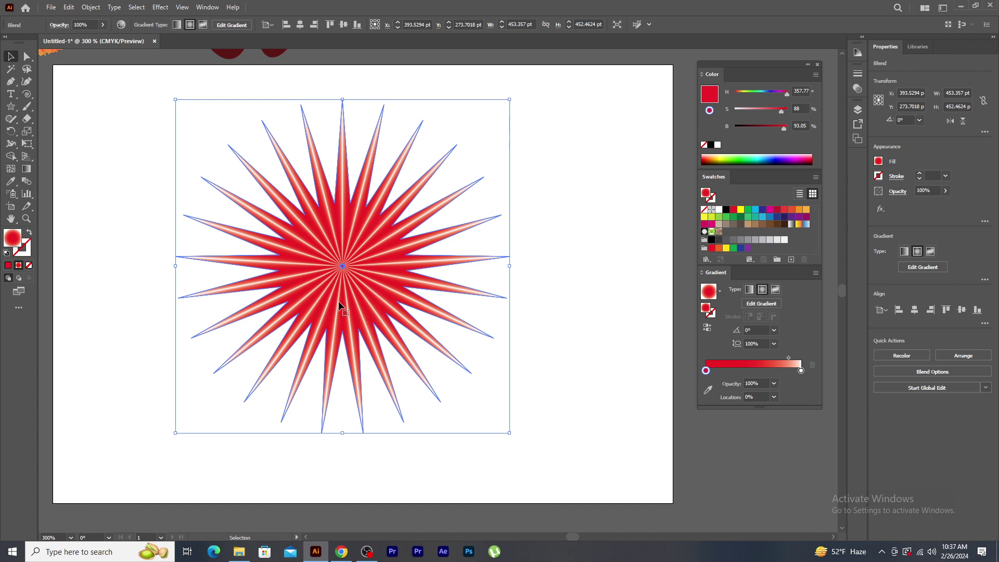
Apply a Tweak distortion of 10% horizontal and vertical to the star blend, then deselect it
click(159, 7)
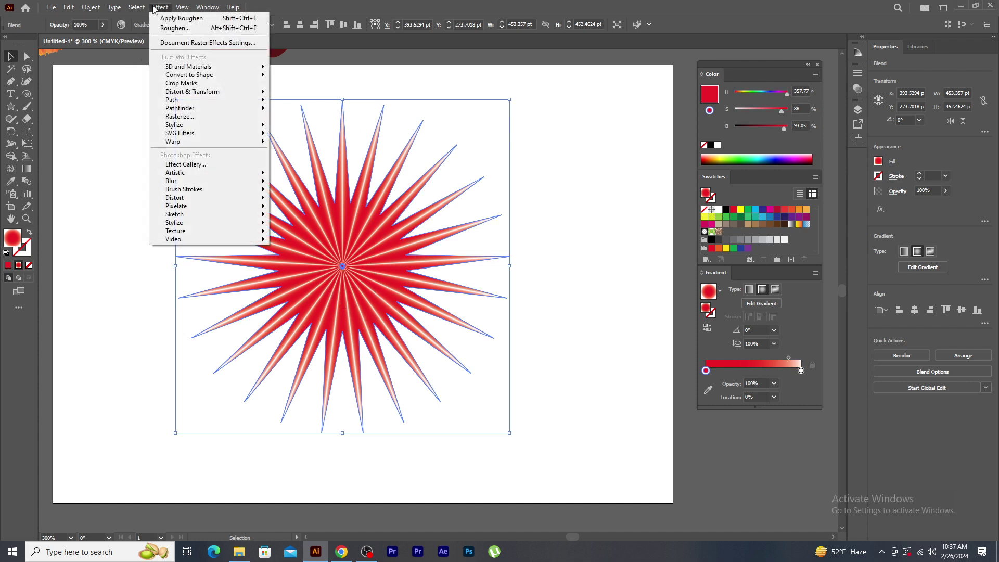
mouse_move(182, 93)
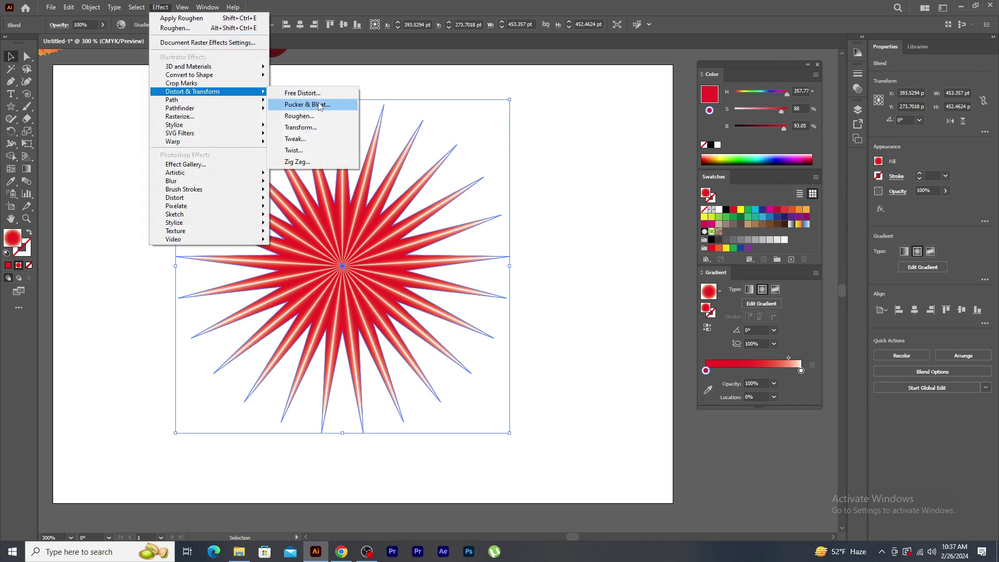
click(295, 138)
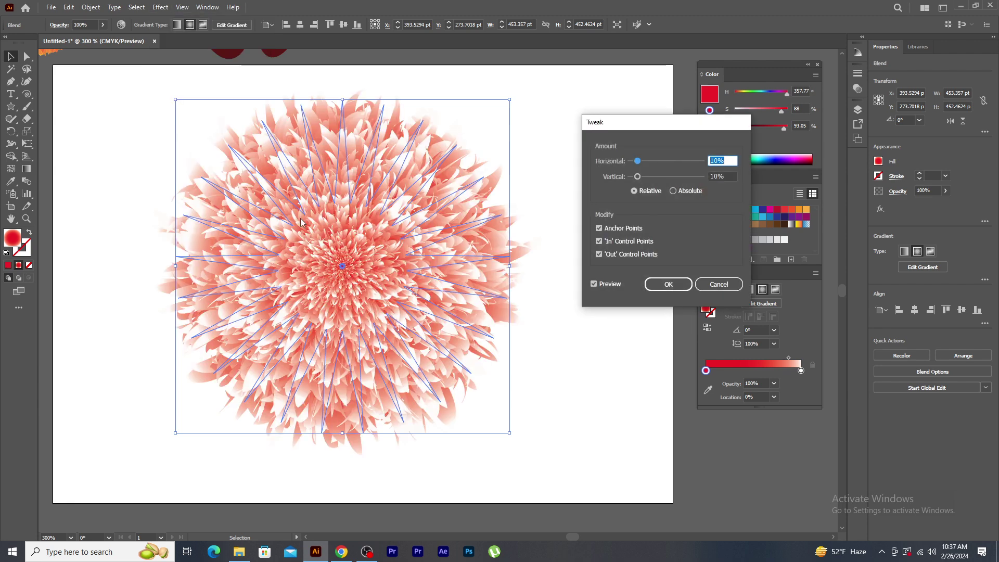
click(668, 285)
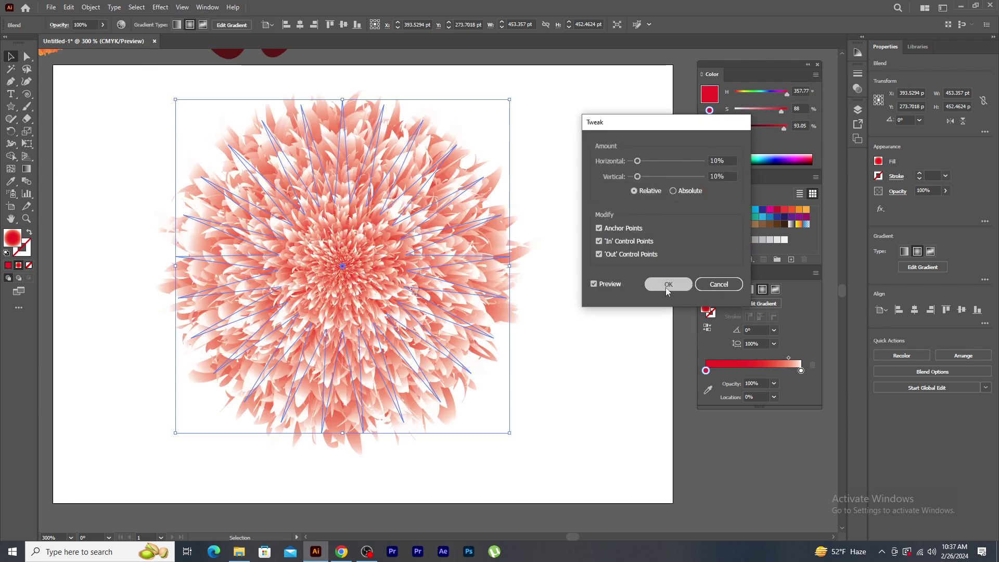
click(631, 216)
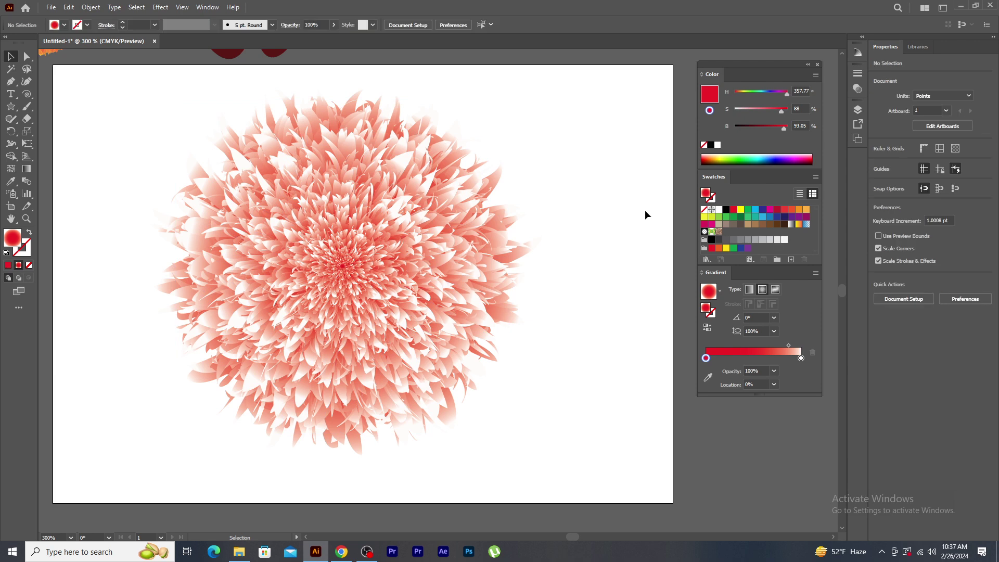